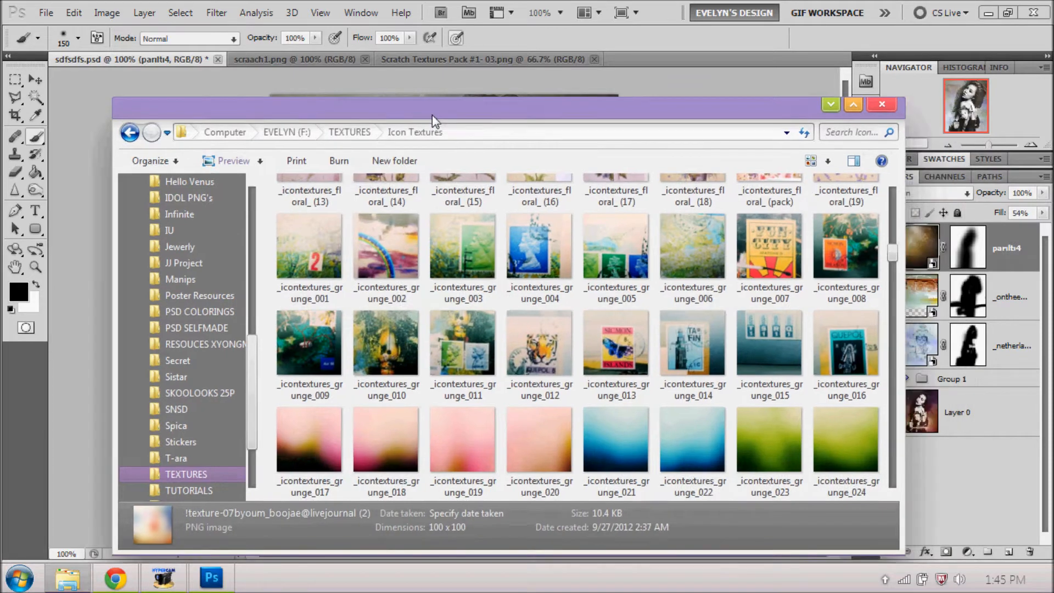
- Find _icontextures_grunge_032 in the Icon Textures folder and place it into sdfsdfs.psd in Photoshop
scroll(511, 423, down, 3)
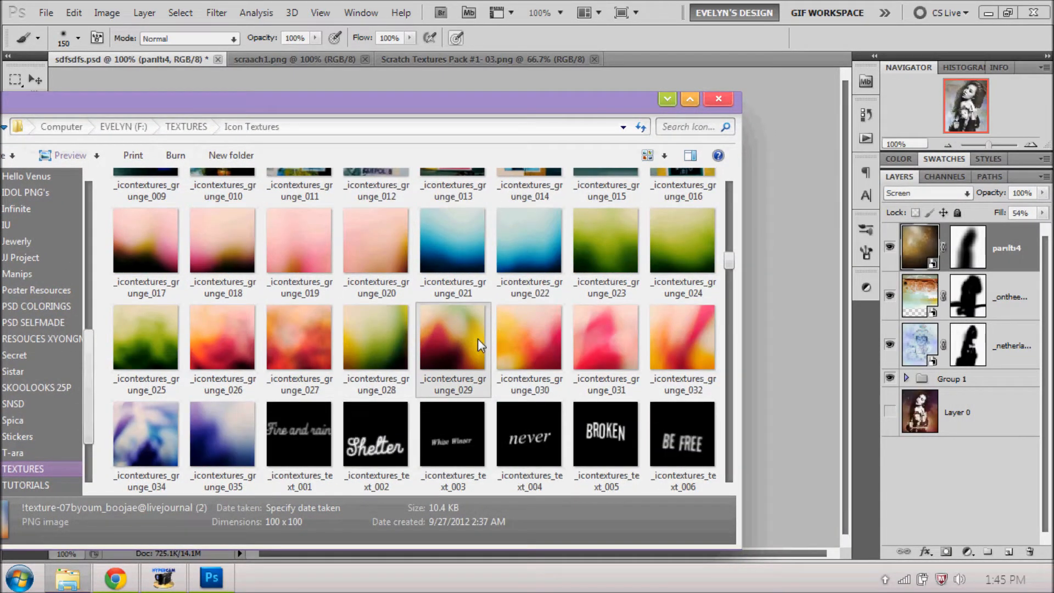
scroll(460, 335, down, 6)
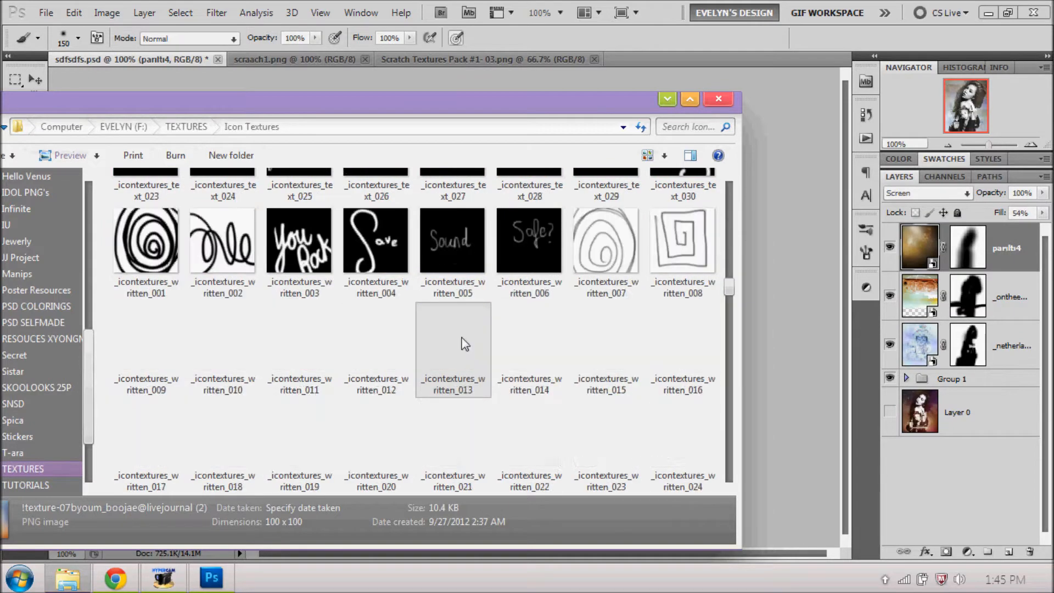
scroll(476, 315, up, 9)
scroll(654, 386, down, 4)
scroll(659, 373, up, 4)
scroll(691, 381, down, 3)
drag(690, 381, 791, 207)
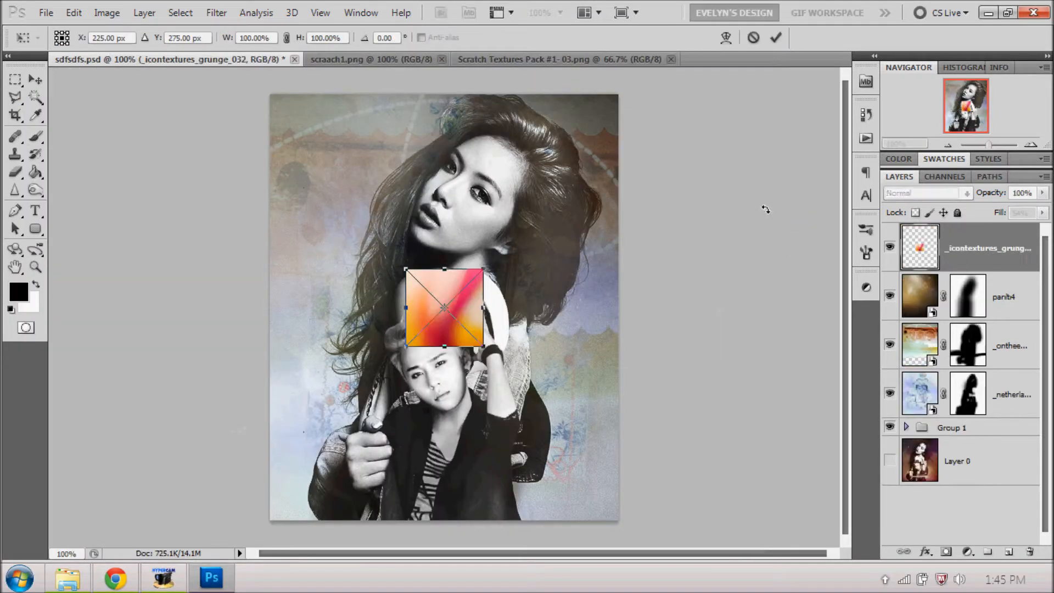
- Stretch the placed pink and orange texture over the whole canvas at 450% width and 550% height, and commit it
drag(484, 266, 619, 95)
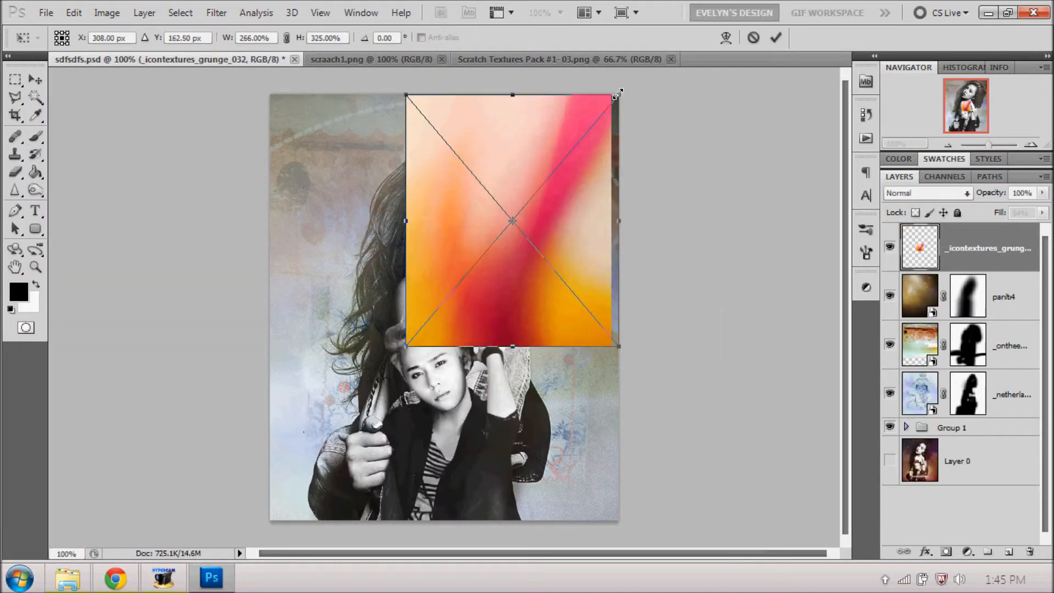
drag(414, 352, 270, 521)
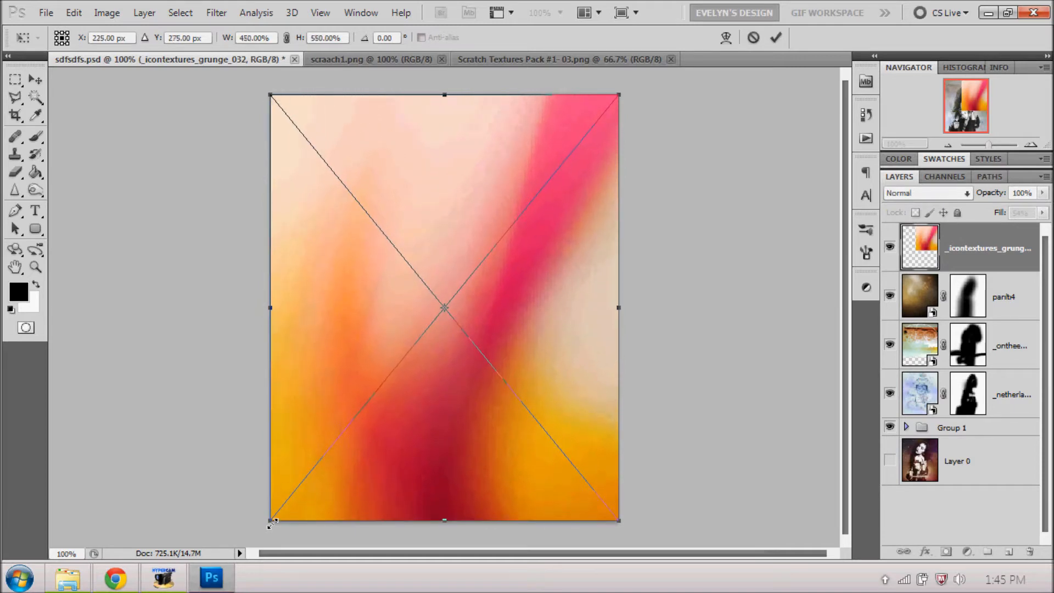
click(776, 38)
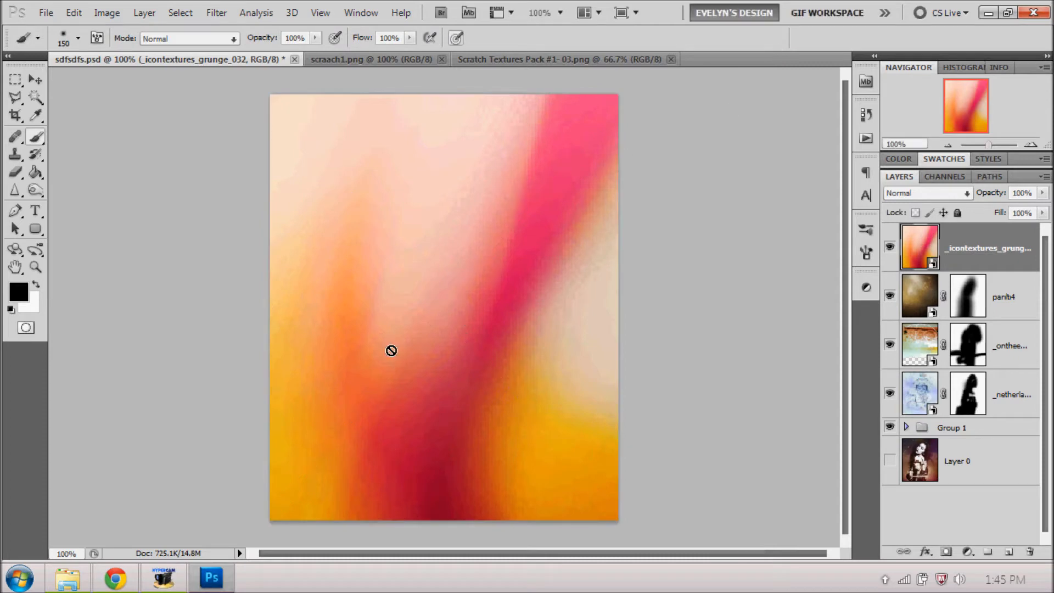
- Apply a Gaussian Blur with a 25-pixel radius to the pink and orange texture layer
click(217, 12)
mouse_move(232, 149)
click(179, 212)
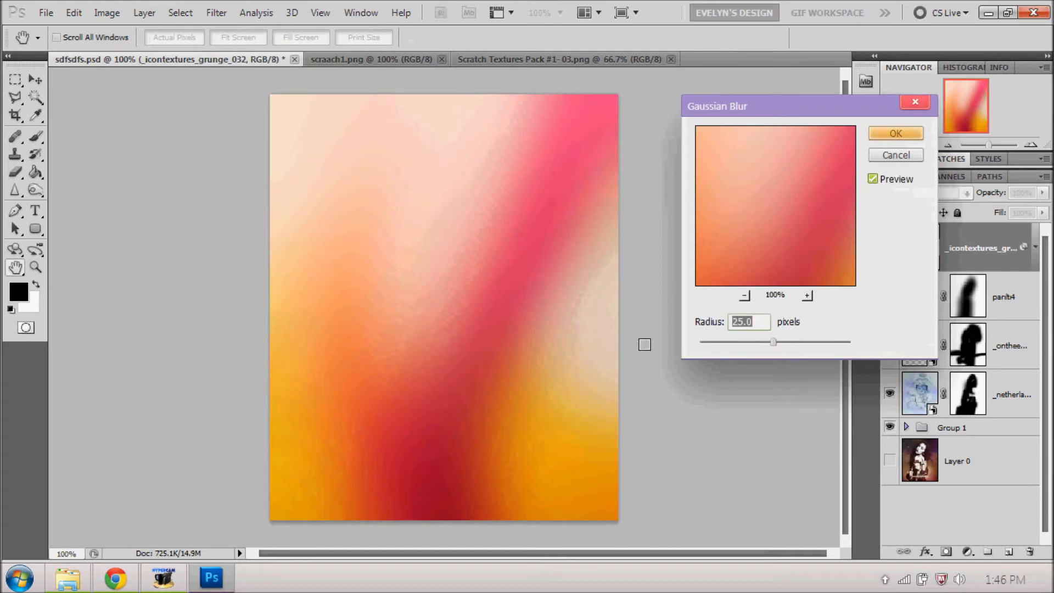
click(898, 133)
- Set the blend mode of the pink and orange texture layer to Soft Light
click(928, 195)
click(916, 142)
key(Down)
key(Down)
key(Down)
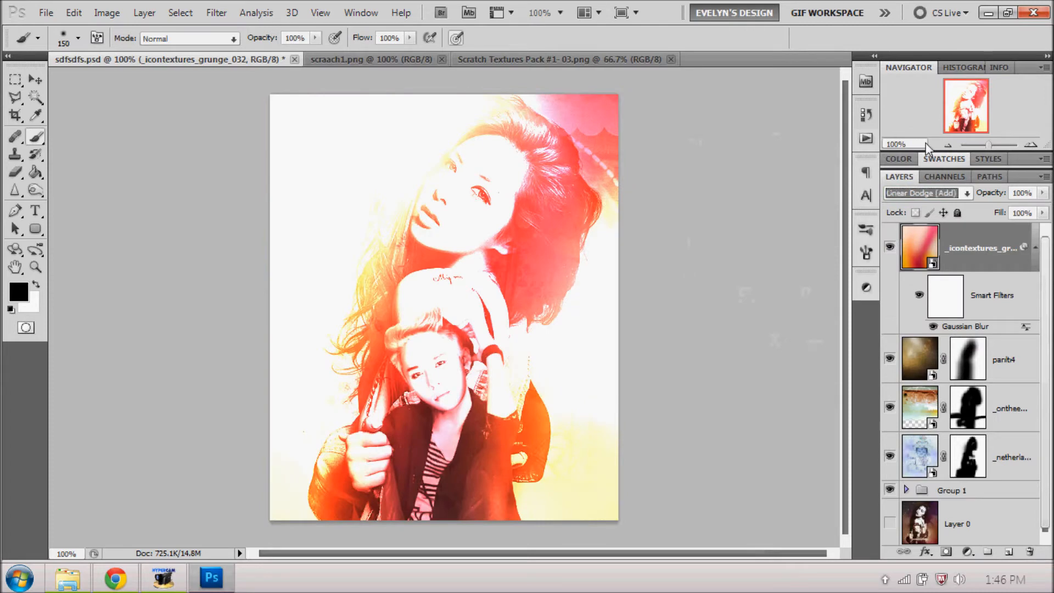
key(Down)
key(Up)
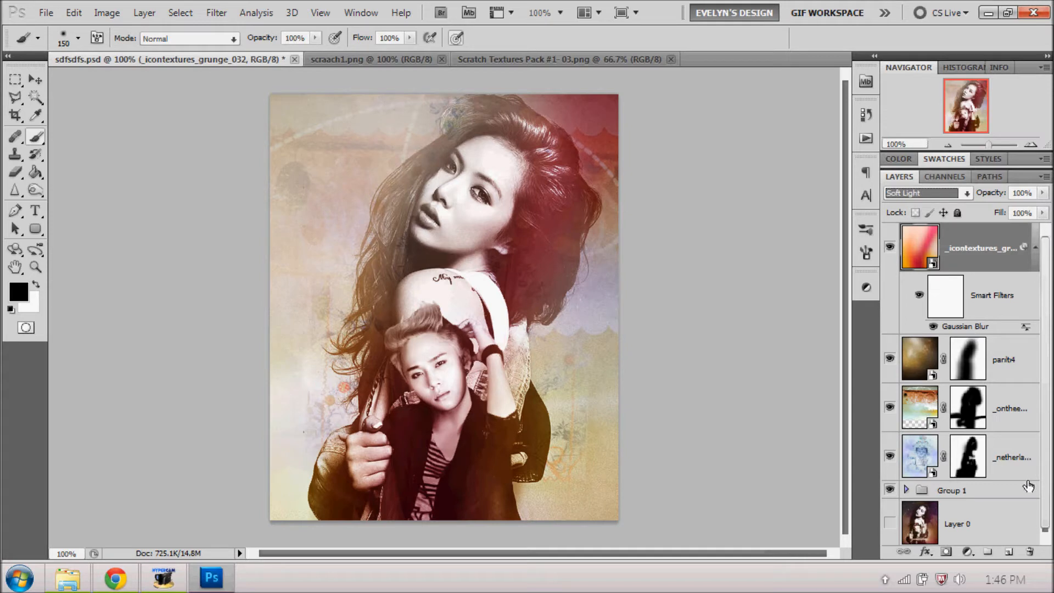
- Return to the Icon Textures folder and place the pastel blue and peach texture numbered (2) into the poster in Photoshop
click(36, 583)
click(67, 577)
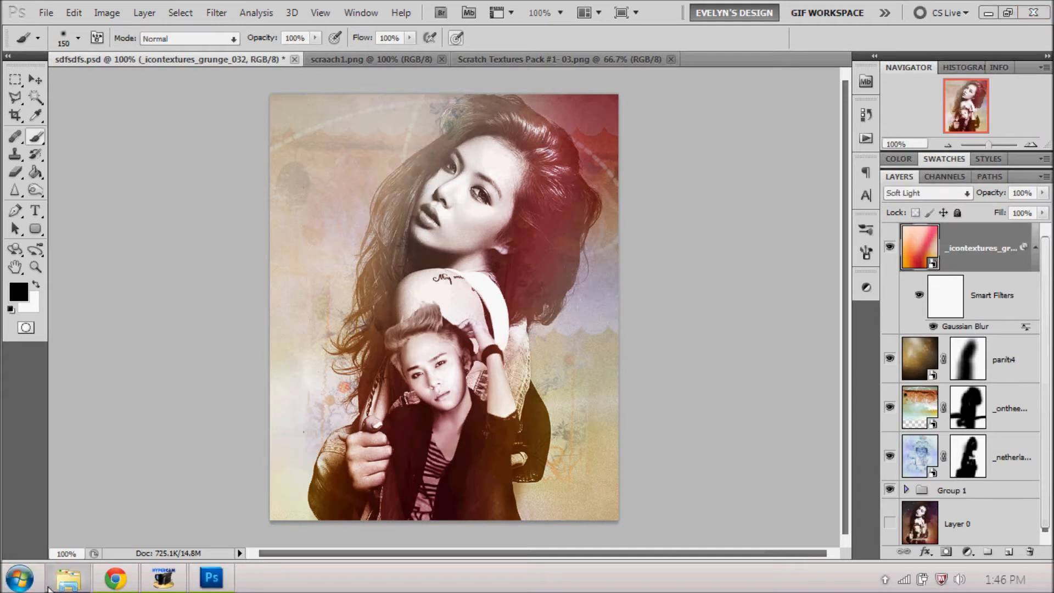
scroll(558, 349, up, 3)
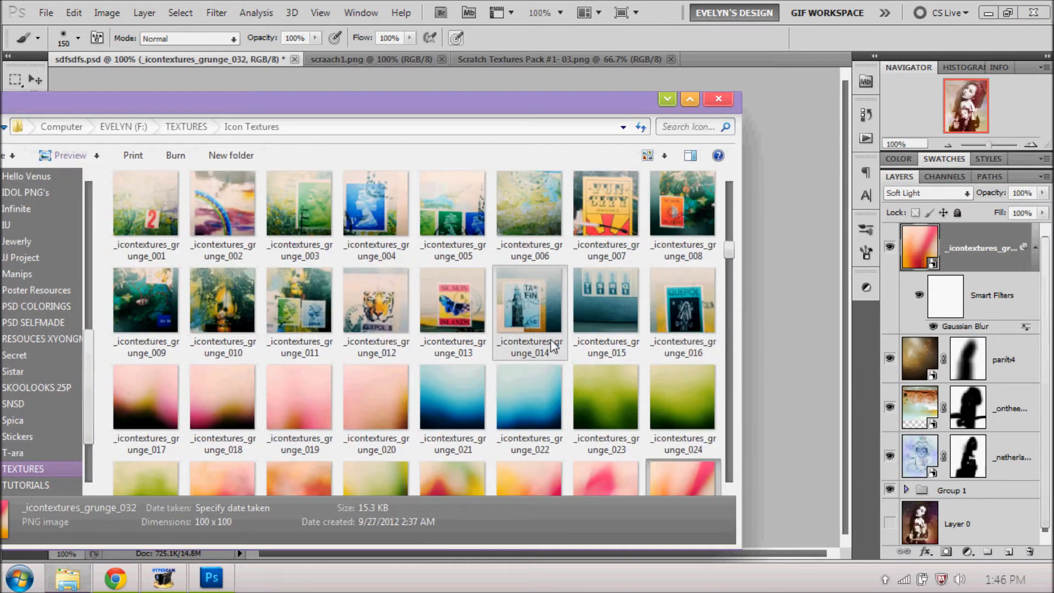
scroll(522, 357, up, 5)
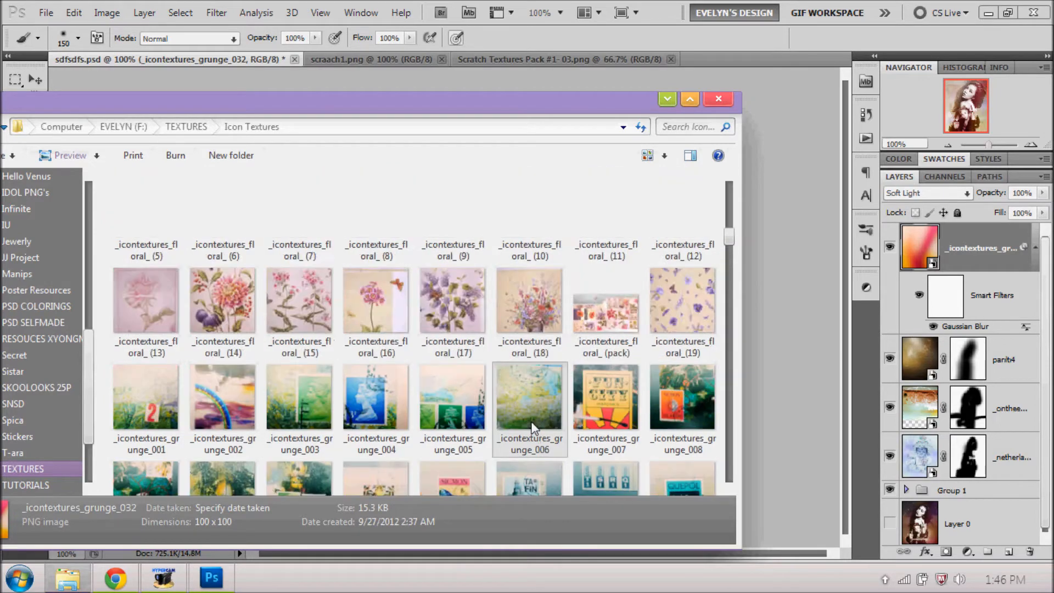
drag(223, 185, 769, 151)
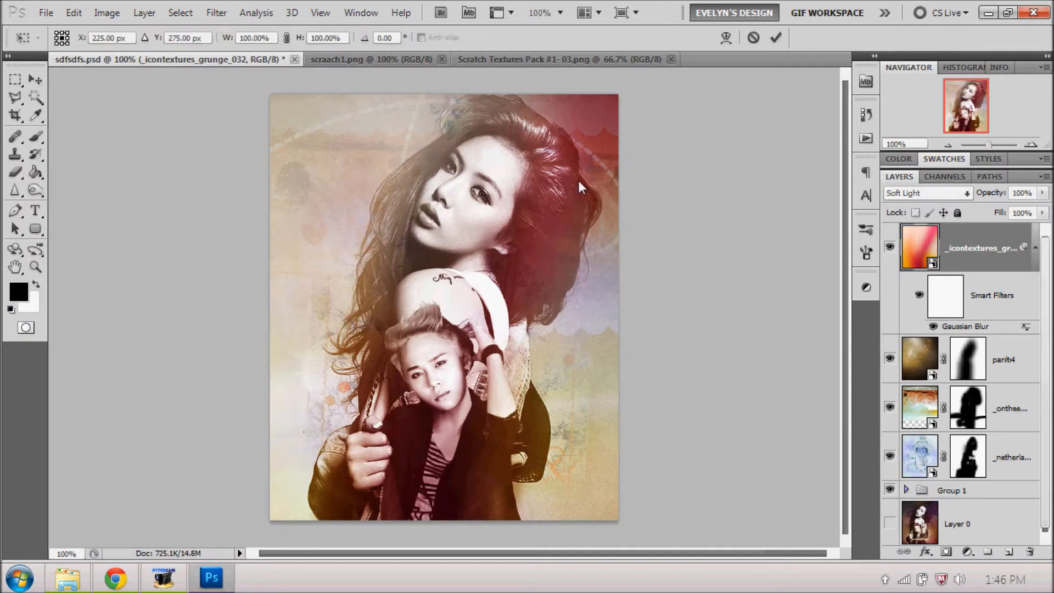
- Stretch the pastel texture over the whole canvas at 450% width and 550% height, and apply a 25-pixel Gaussian Blur to it
drag(489, 262, 618, 89)
drag(418, 347, 270, 520)
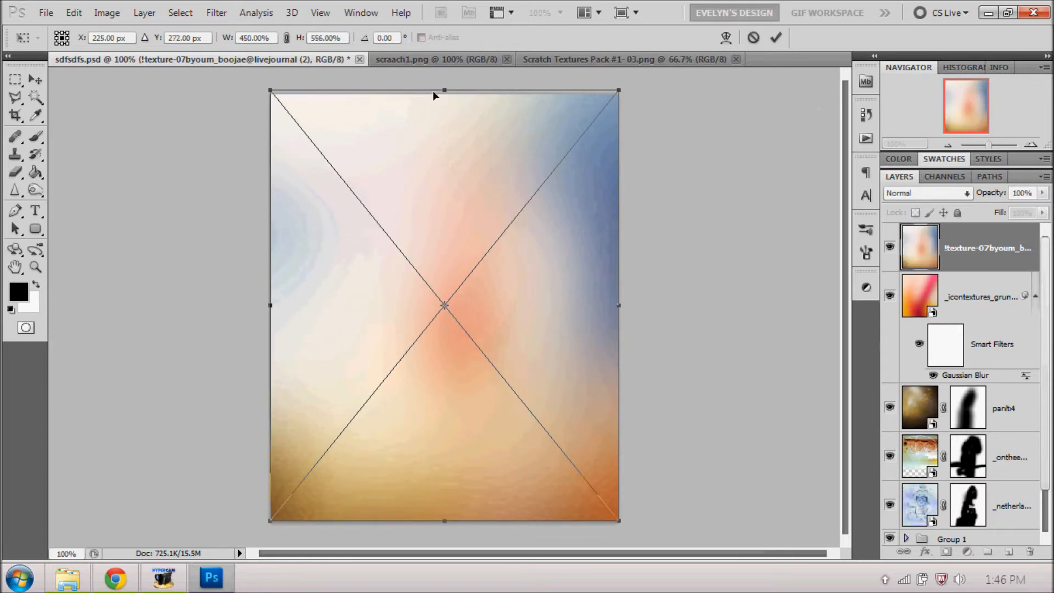
drag(445, 91, 445, 95)
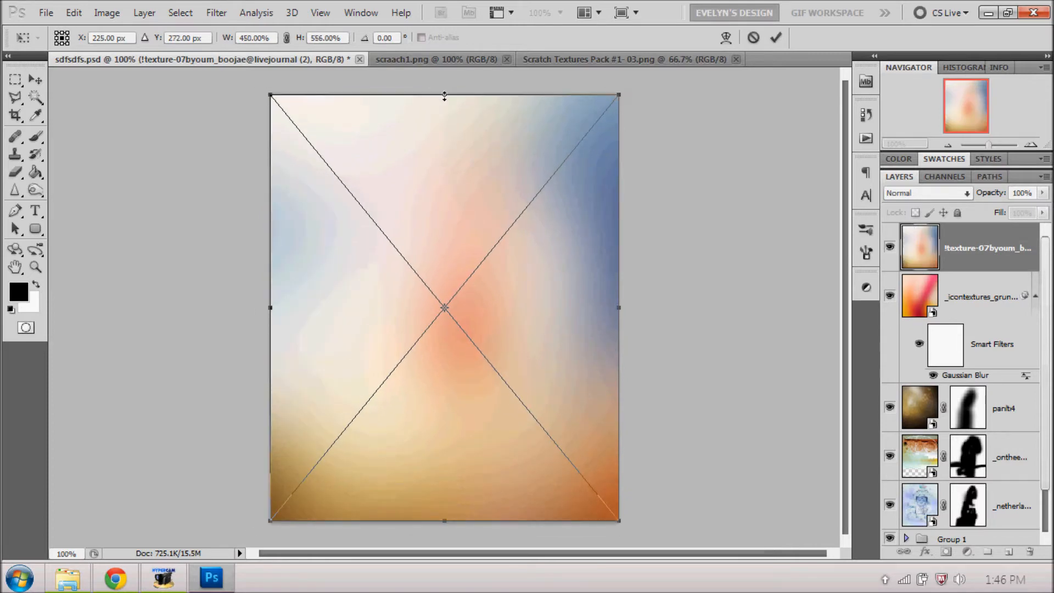
click(288, 37)
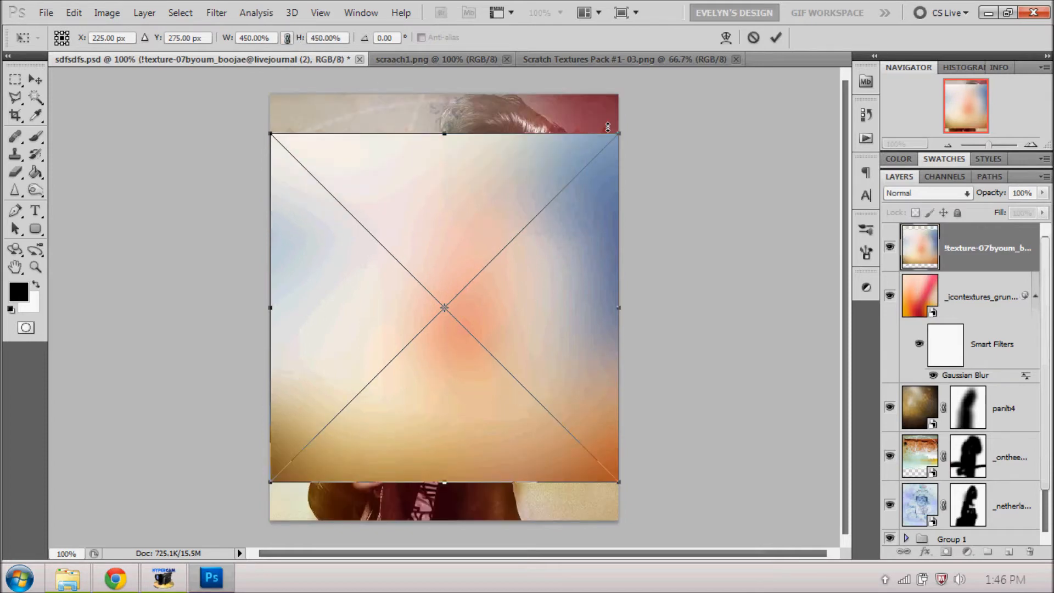
drag(445, 134, 445, 95)
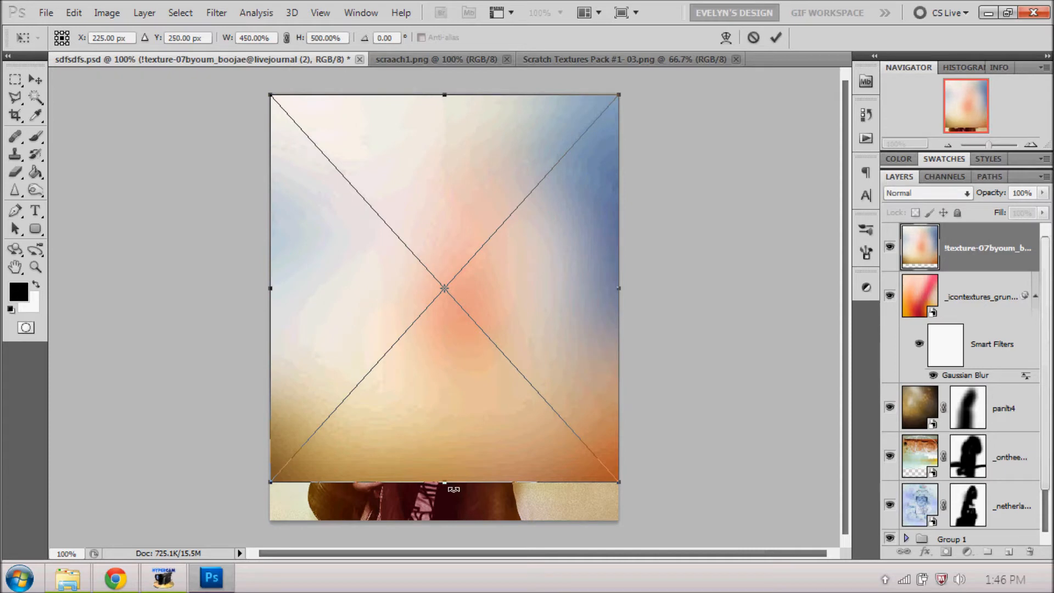
drag(447, 481, 448, 521)
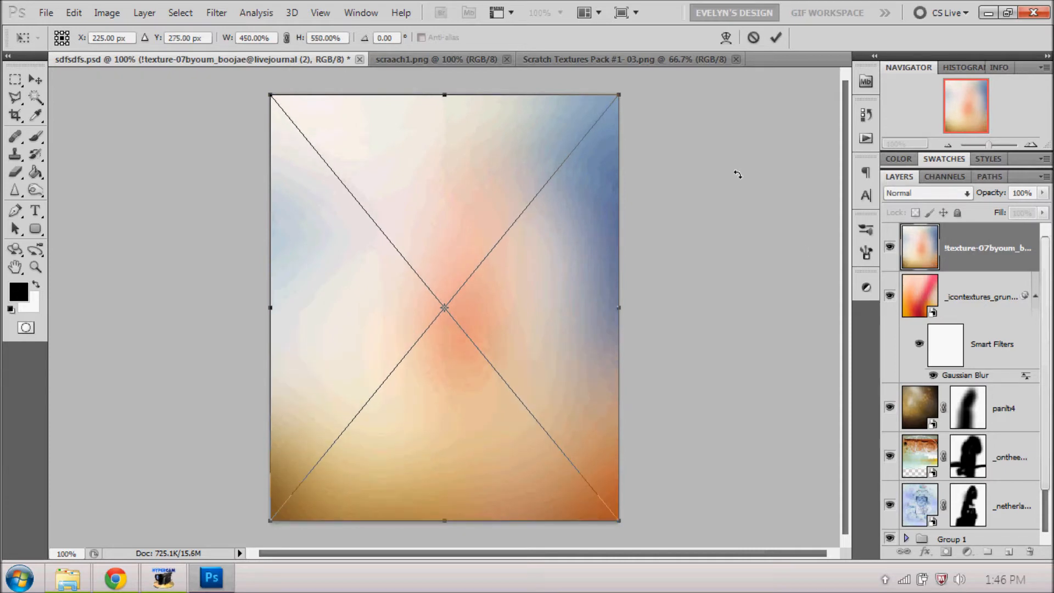
click(774, 35)
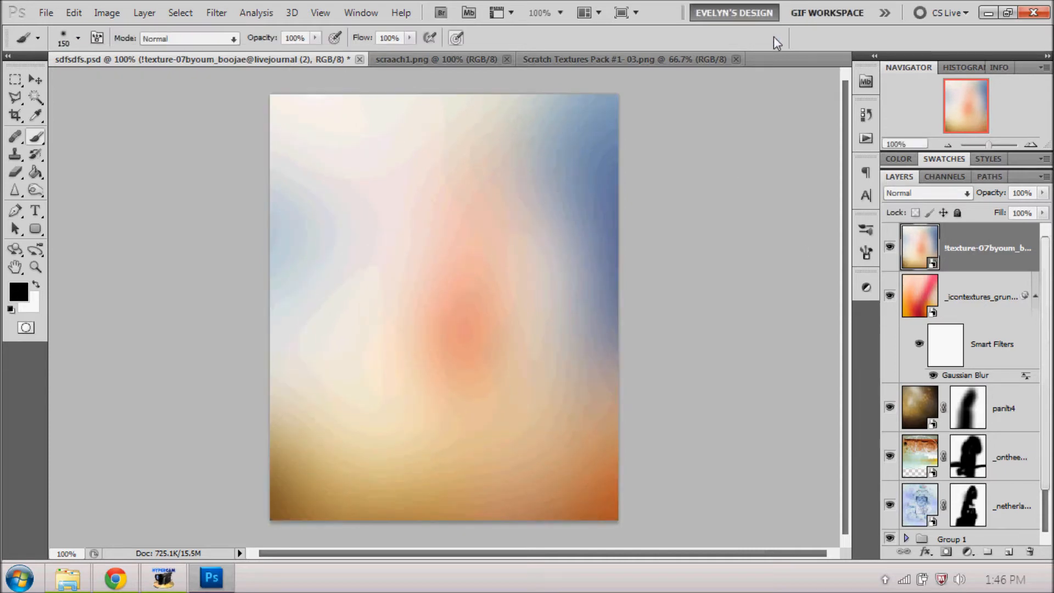
key(ctrl+alt+f)
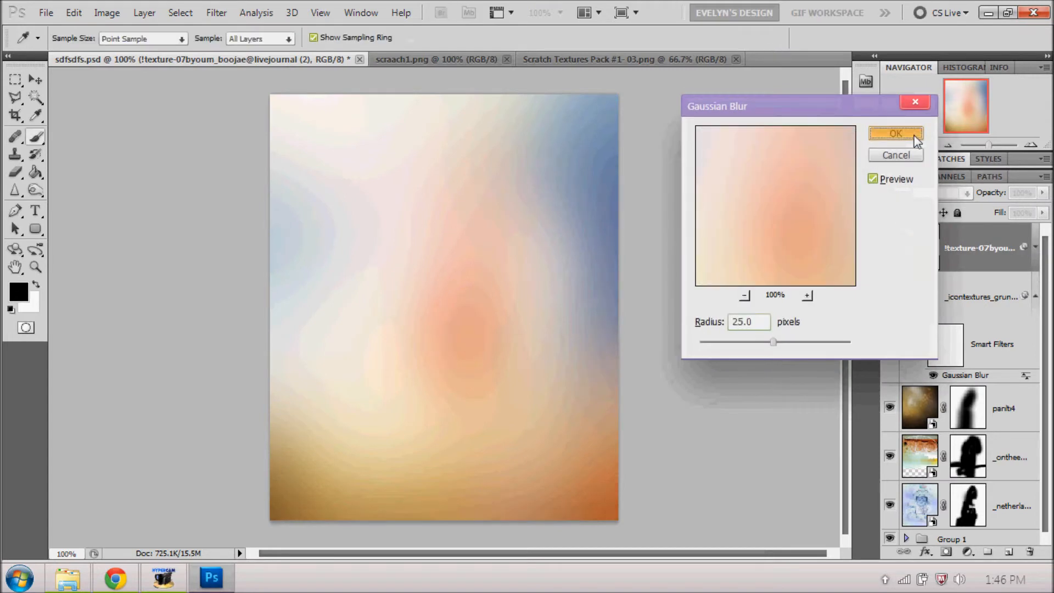
click(895, 134)
- Set the pastel texture layer to the Hard Light blend mode at 16% opacity
click(933, 193)
click(940, 158)
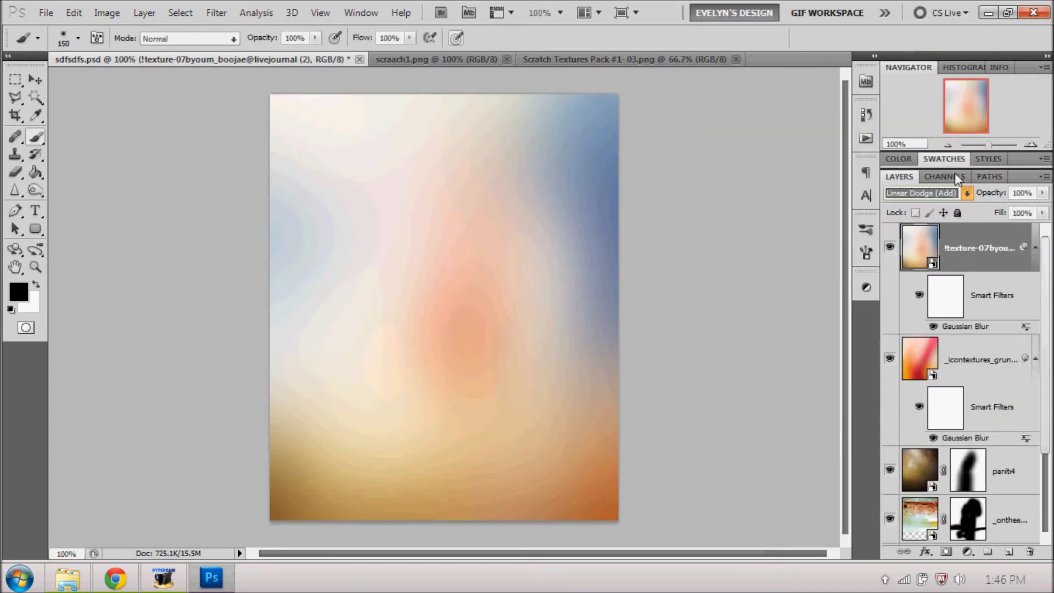
key(Down)
key(Down)
key(Down)
key(Down)
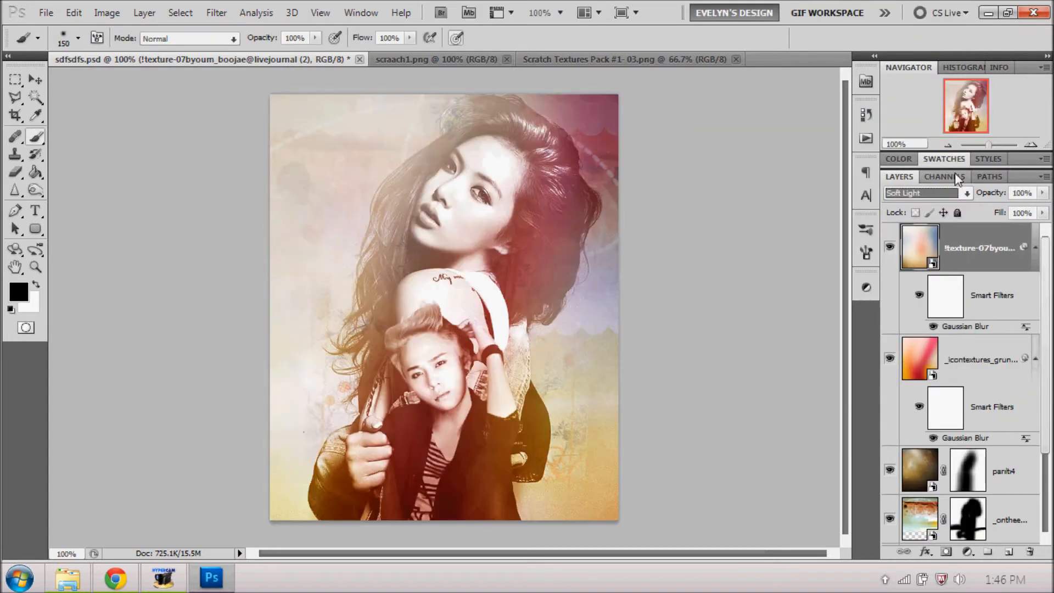
click(1041, 192)
drag(973, 213, 977, 212)
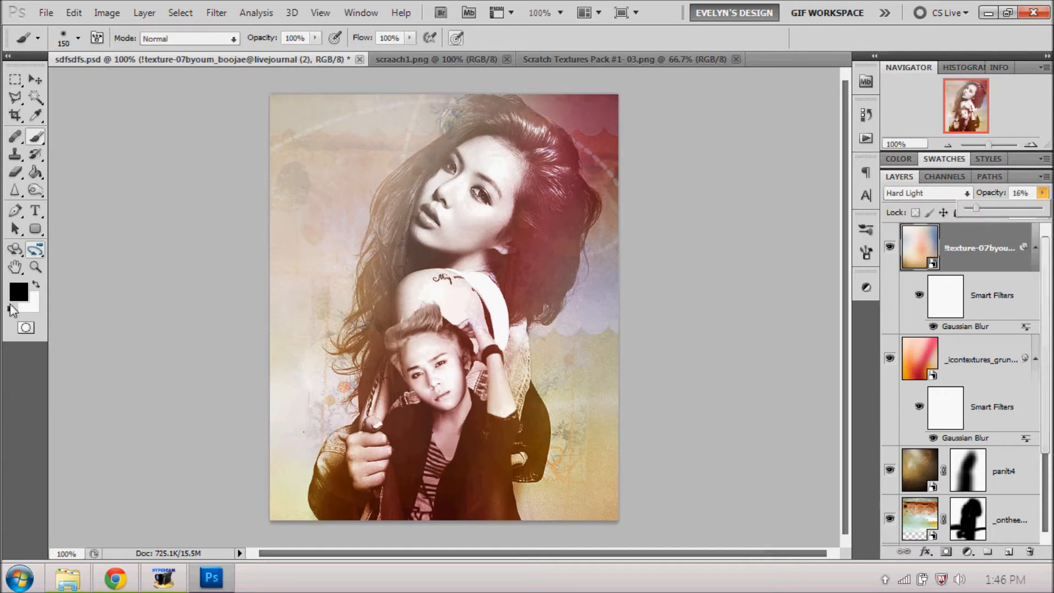
- Find _icontextures_grunge_021 in the Icon Textures folder and place it into the poster in Photoshop
click(67, 579)
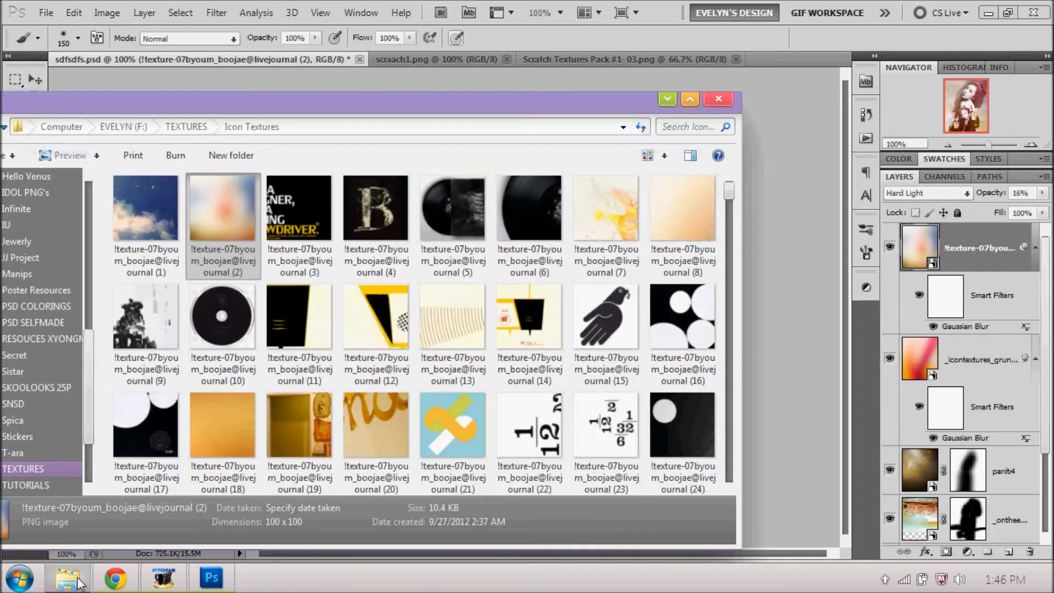
scroll(401, 422, down, 5)
scroll(396, 416, down, 10)
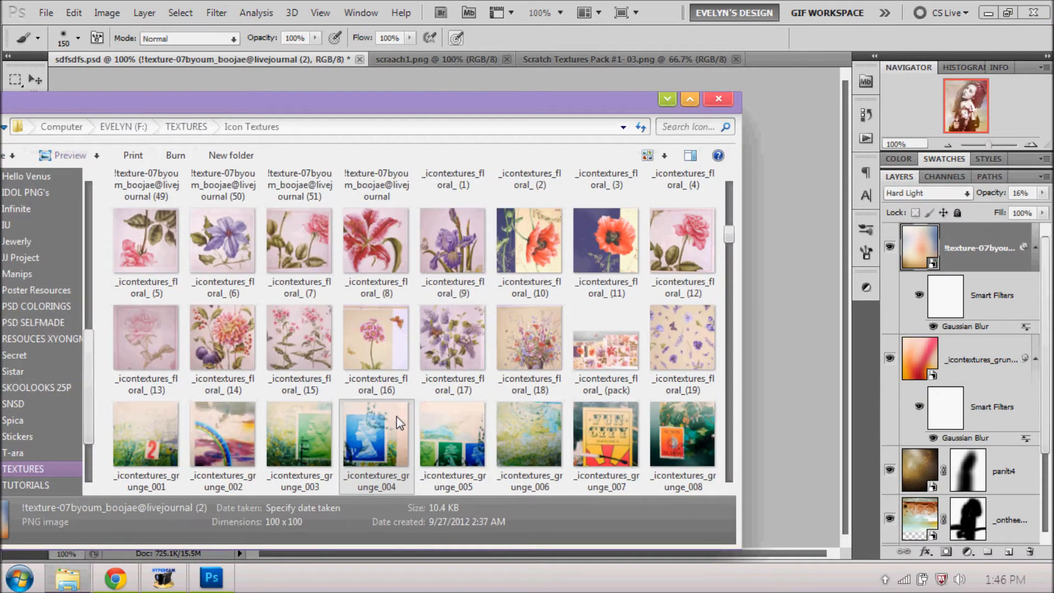
drag(454, 267, 500, 80)
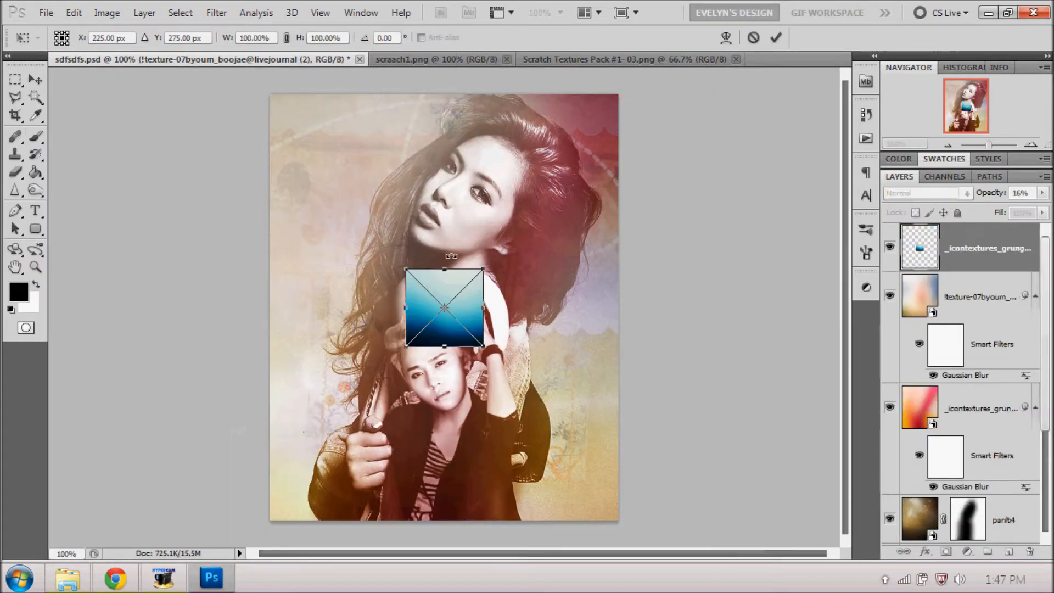
- Stretch the blue gradient texture over the whole canvas at 450% width and 550% height, and apply a 25-pixel Gaussian Blur to it
drag(444, 269, 440, 94)
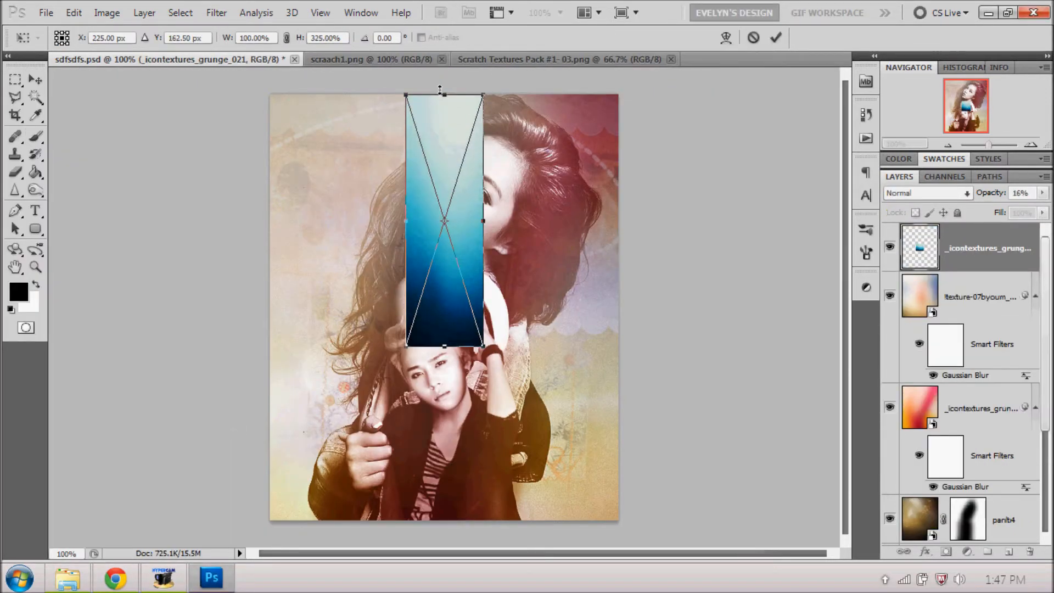
drag(485, 219, 621, 230)
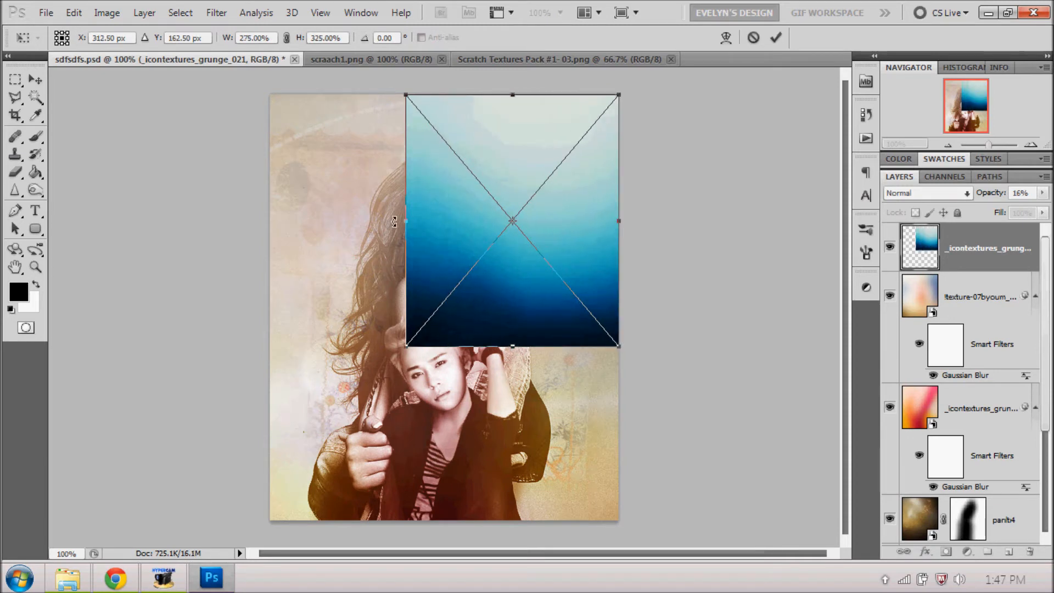
drag(410, 220, 270, 221)
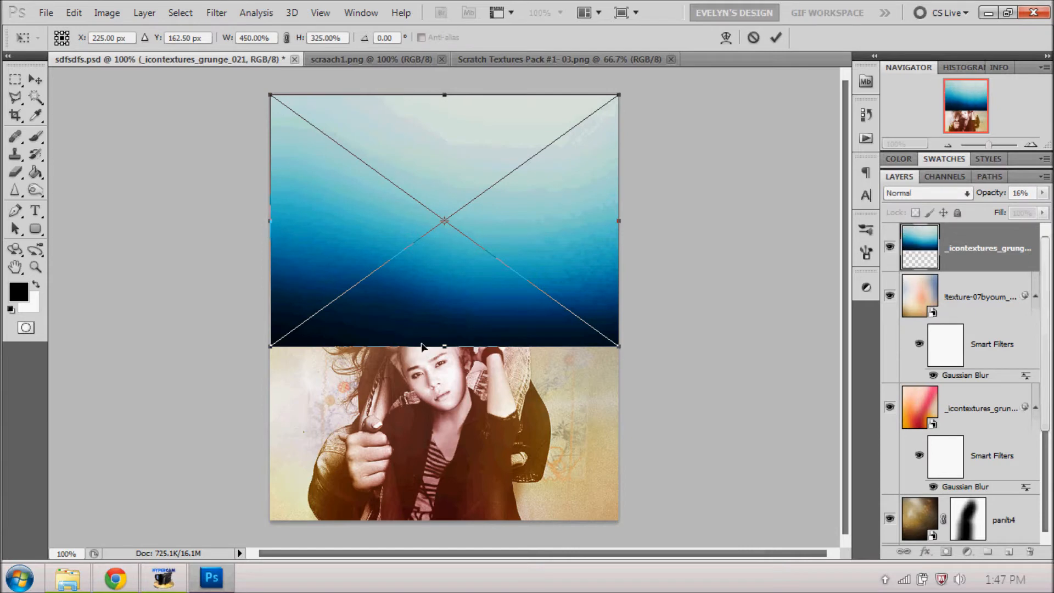
drag(427, 346, 456, 520)
click(944, 197)
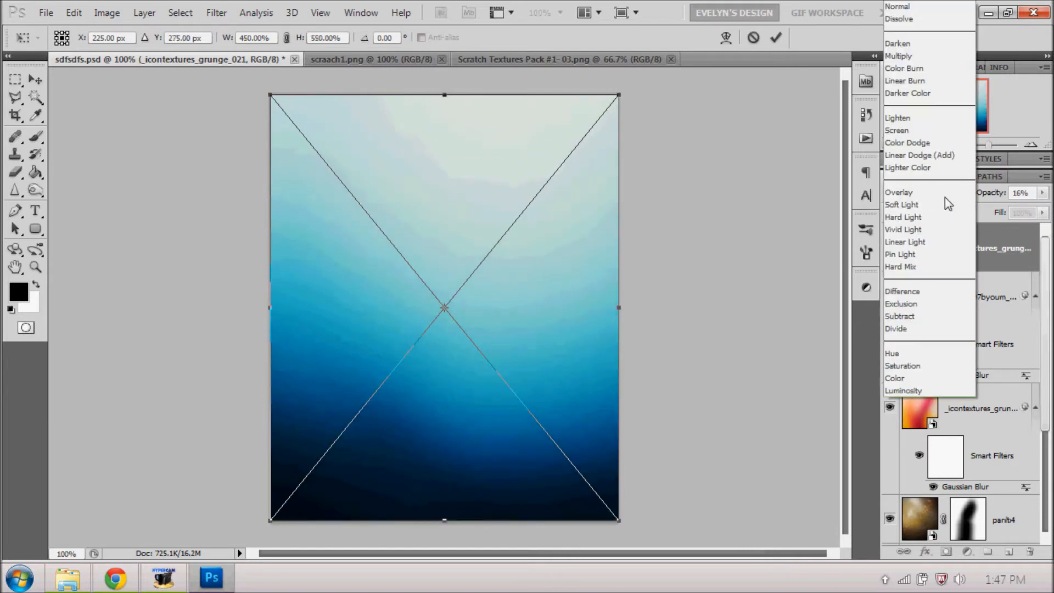
click(778, 41)
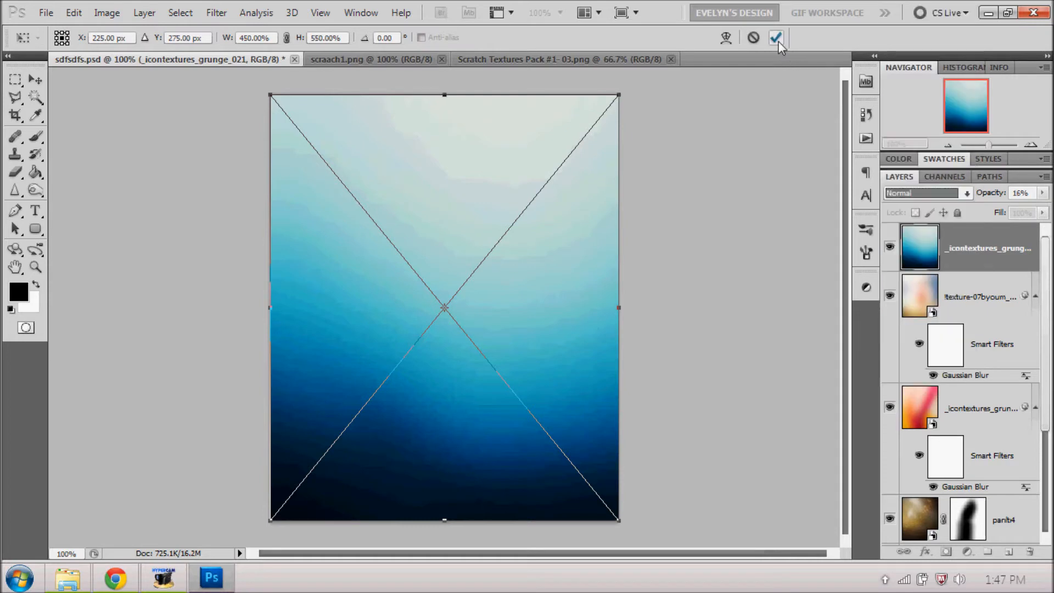
key(ctrl+alt+f)
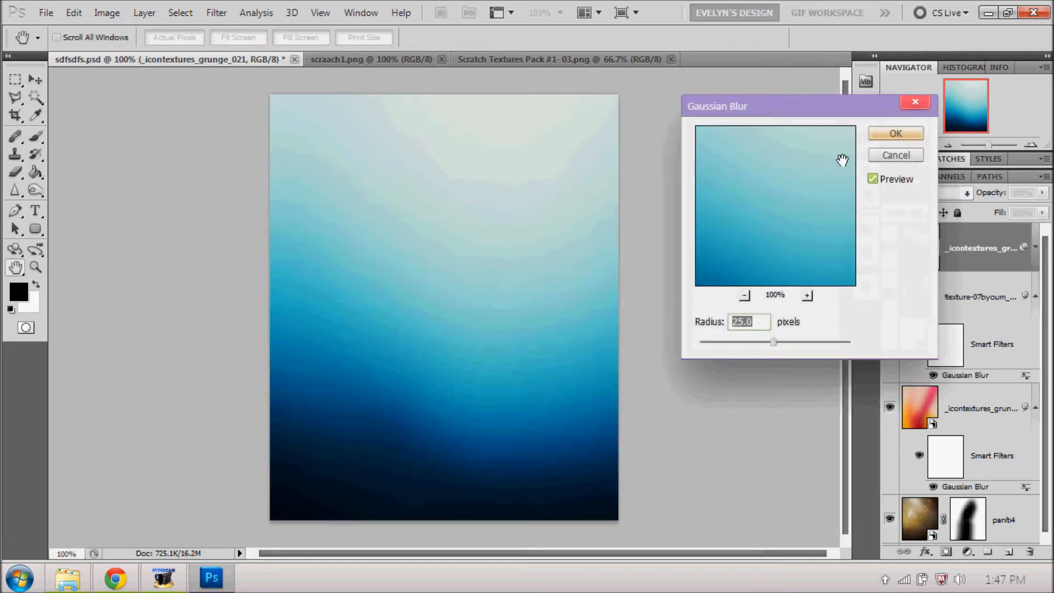
click(887, 138)
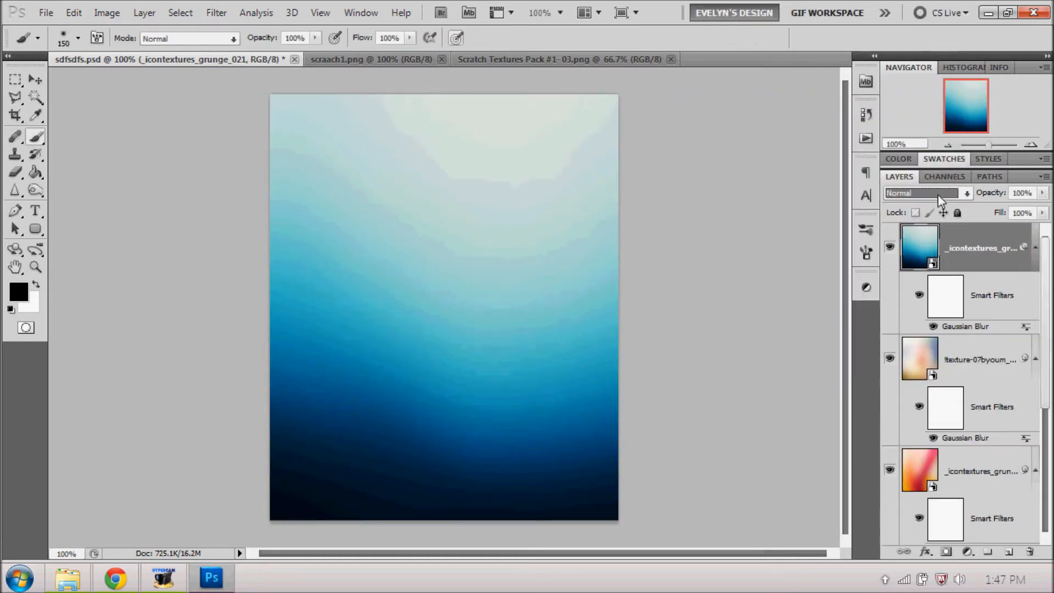
- Try out several blend modes on the blue gradient texture layer, including Darker Color, Lighten, Soft Light and Hard Light
click(937, 194)
click(909, 283)
key(Down)
key(Down)
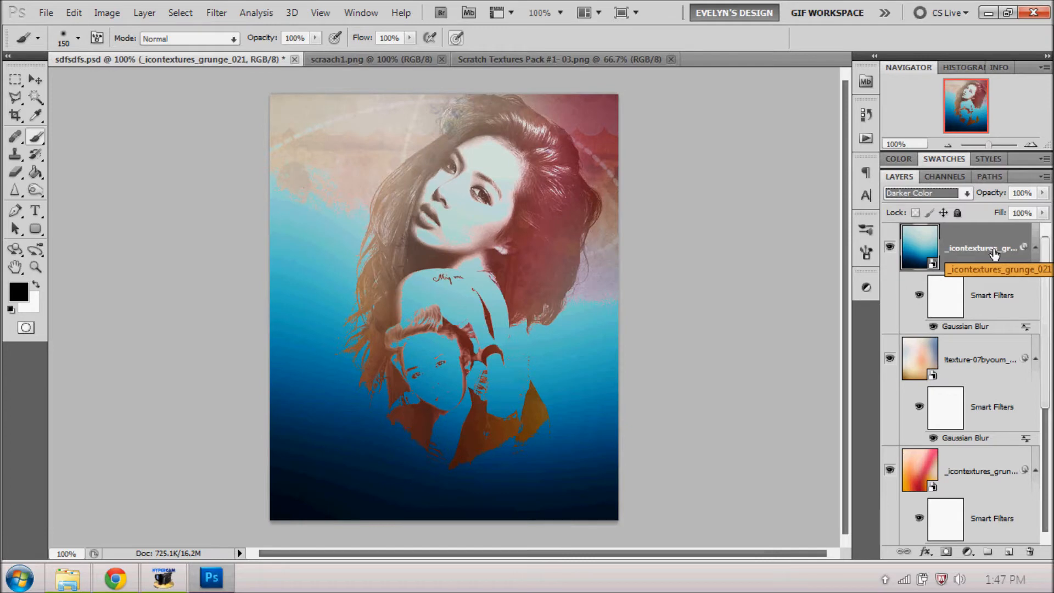
key(Up)
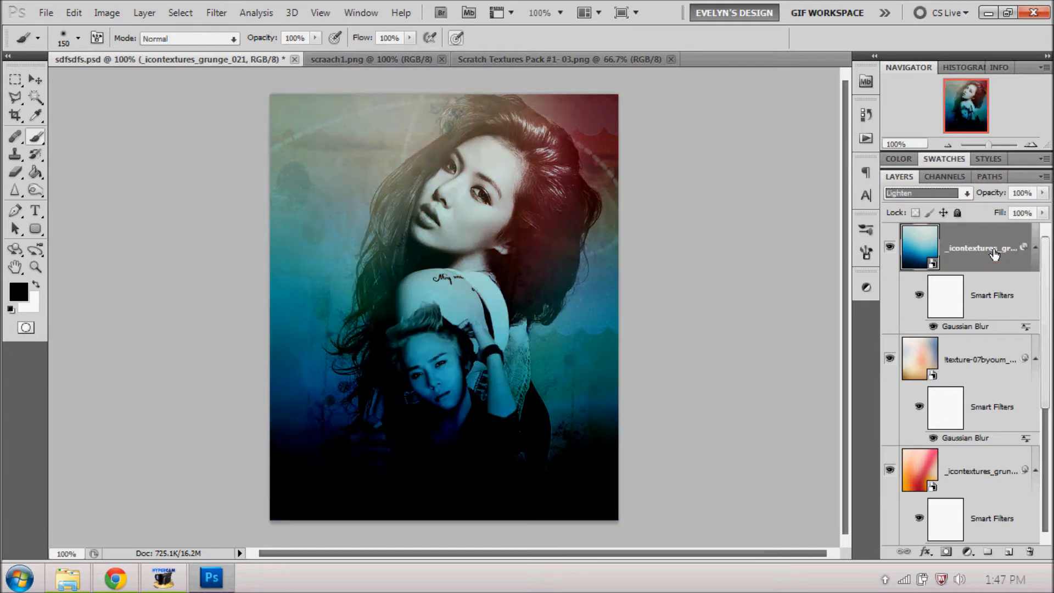
key(Down)
key(Down)
key(Down)
key(Down)
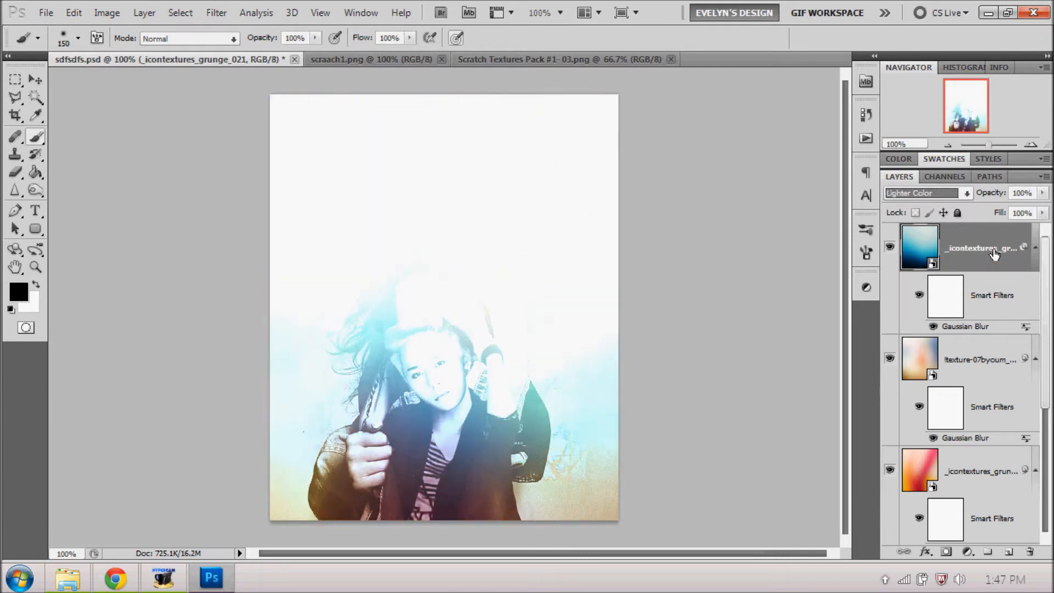
key(Down)
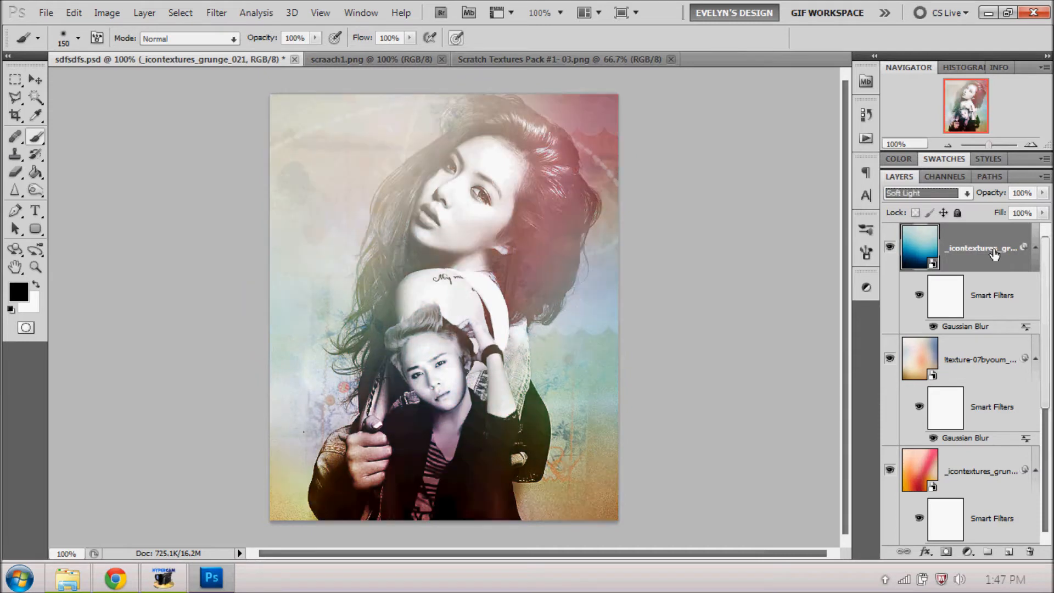
key(Down)
key(Up)
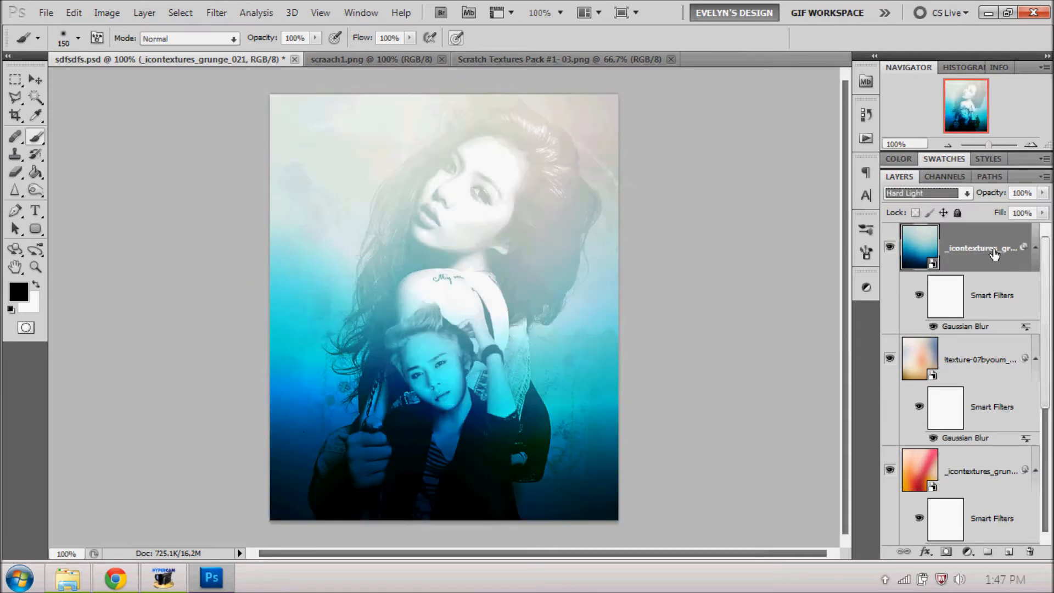
- Set the blue gradient texture layer to the Linear Burn blend mode with a 25% fill
click(964, 193)
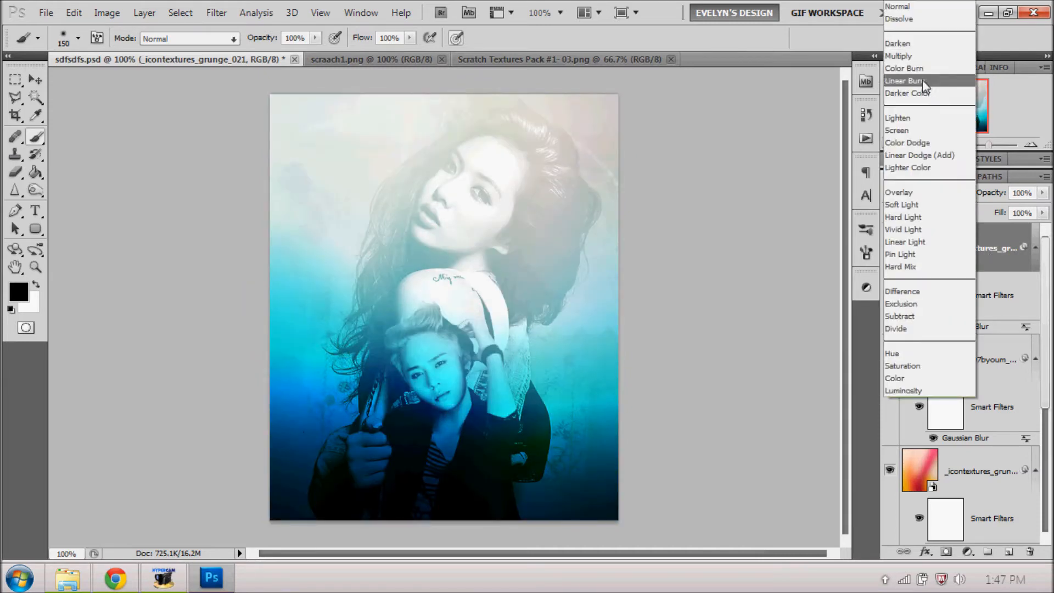
click(925, 78)
click(1042, 212)
drag(1045, 230, 984, 229)
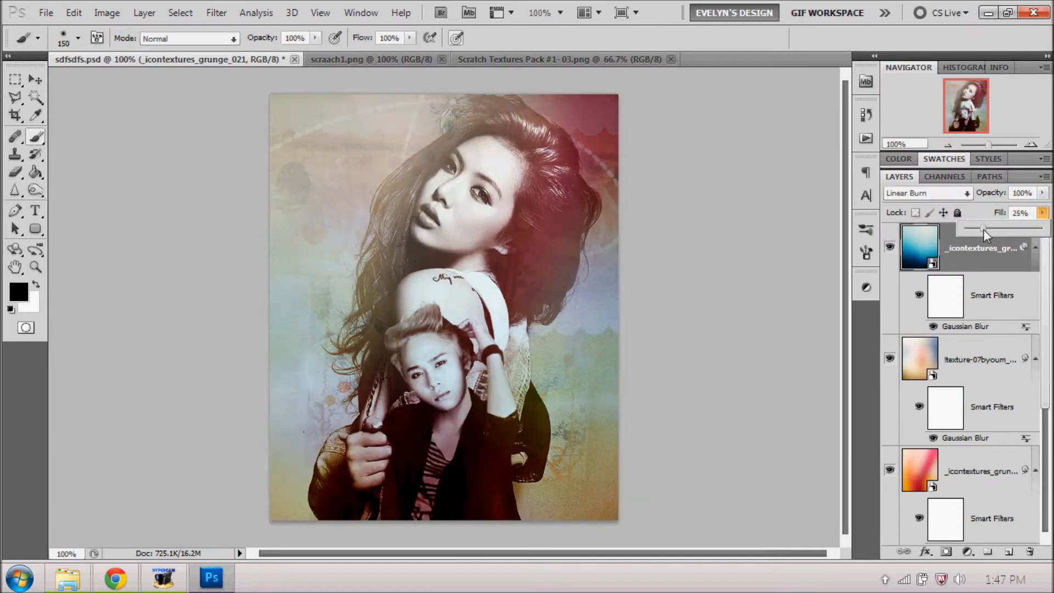
- Add a Gradient Map adjustment layer with the black-to-lavender preset gradient and set it to the Soft Light blend mode
click(968, 552)
click(973, 528)
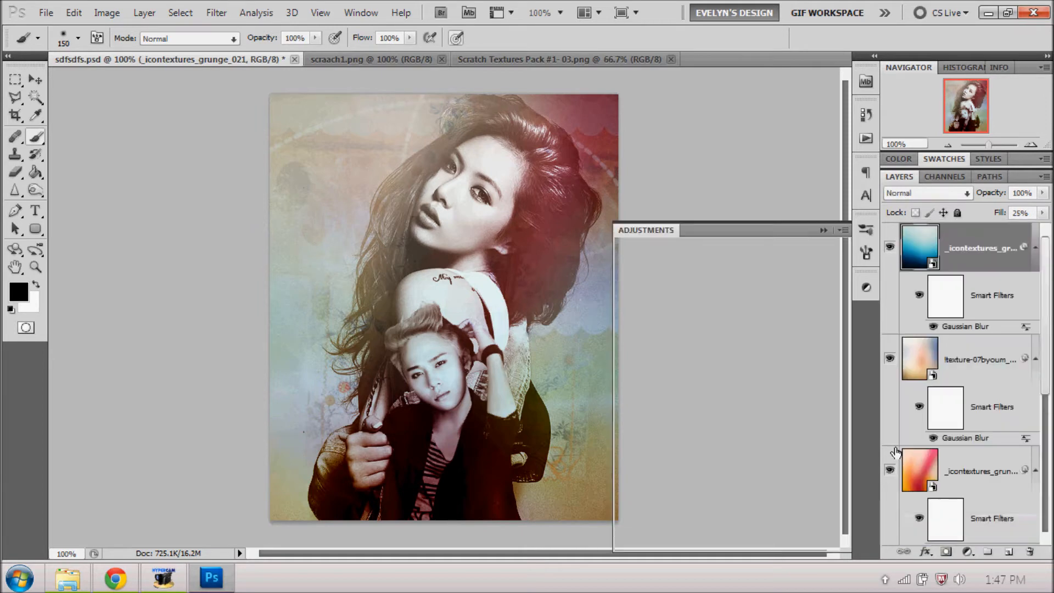
click(715, 275)
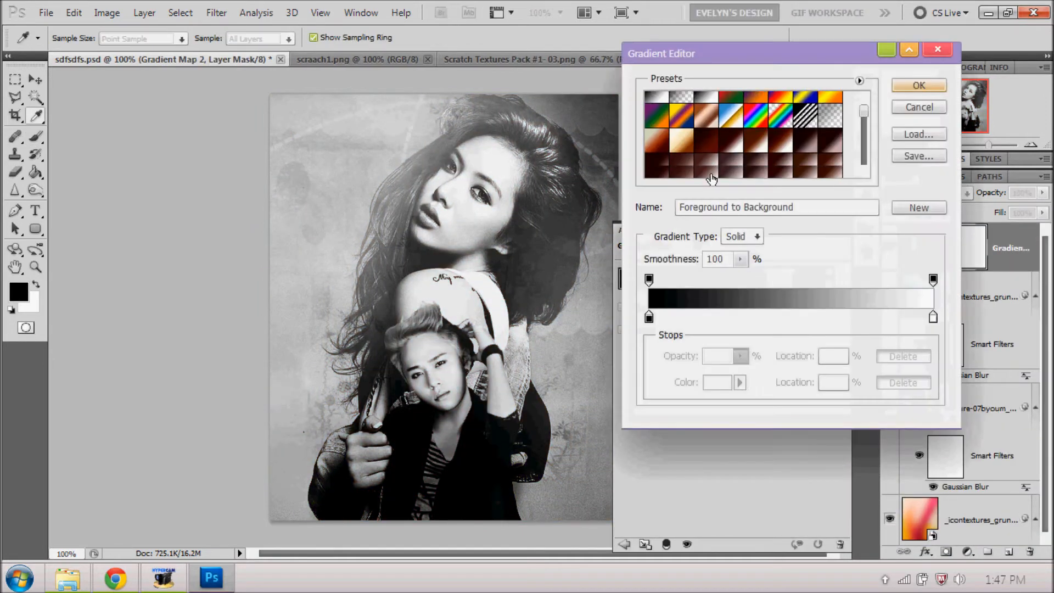
scroll(806, 142, down, 3)
scroll(804, 145, down, 8)
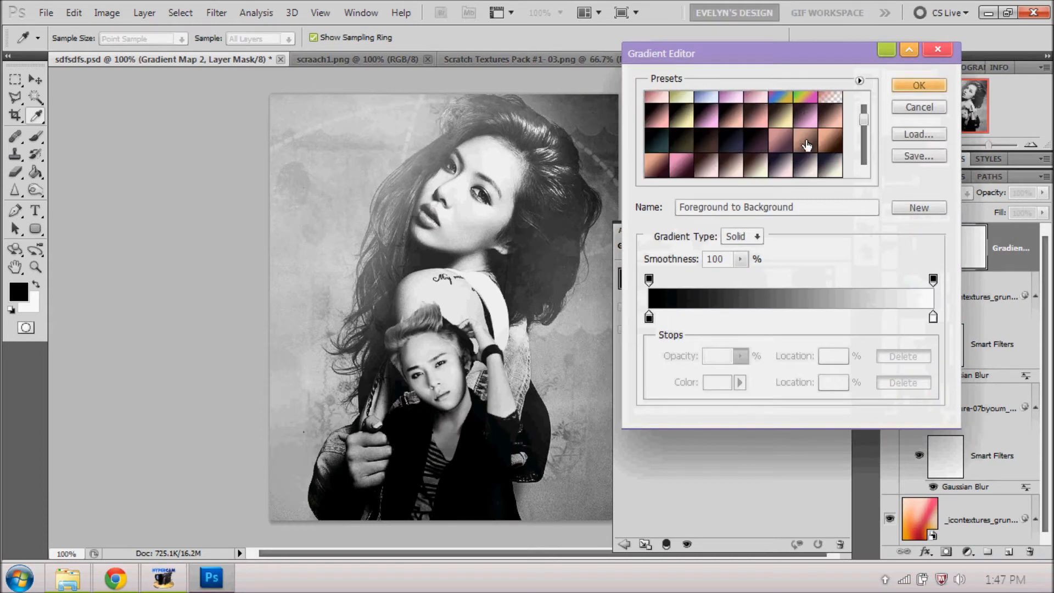
scroll(803, 145, down, 2)
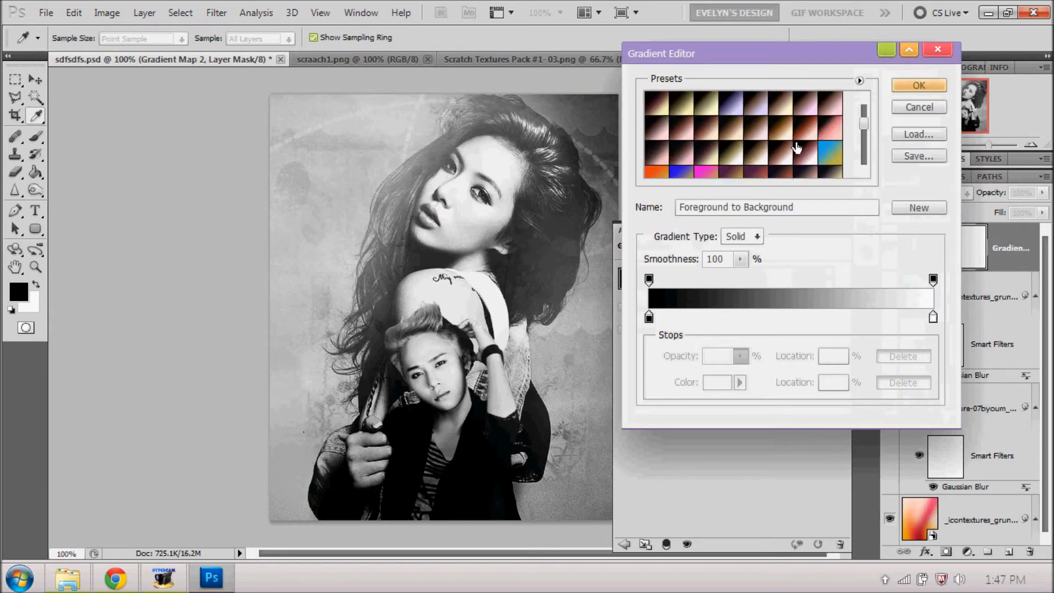
click(725, 110)
click(918, 85)
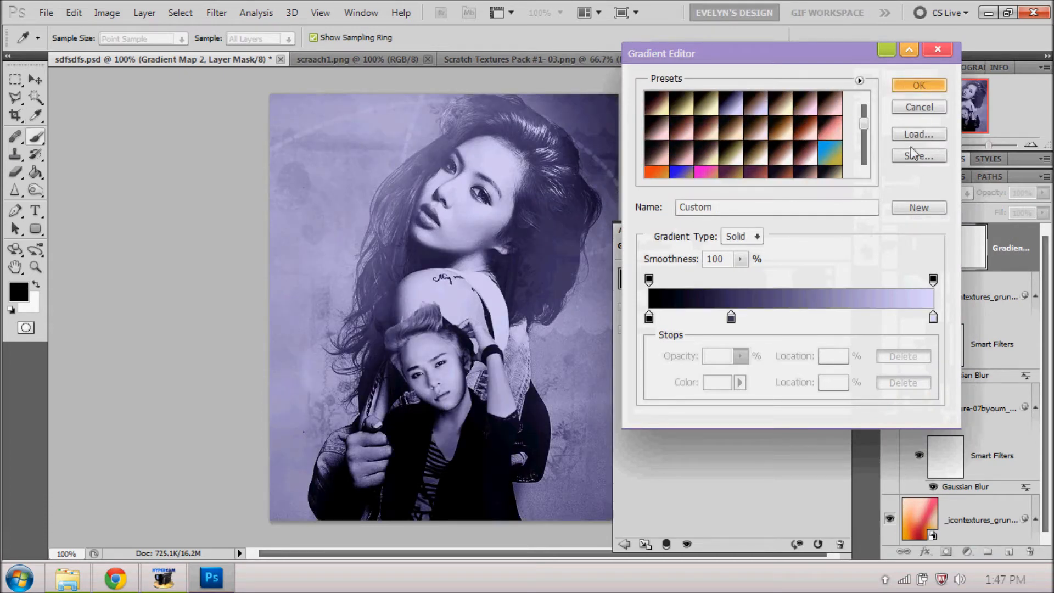
click(936, 195)
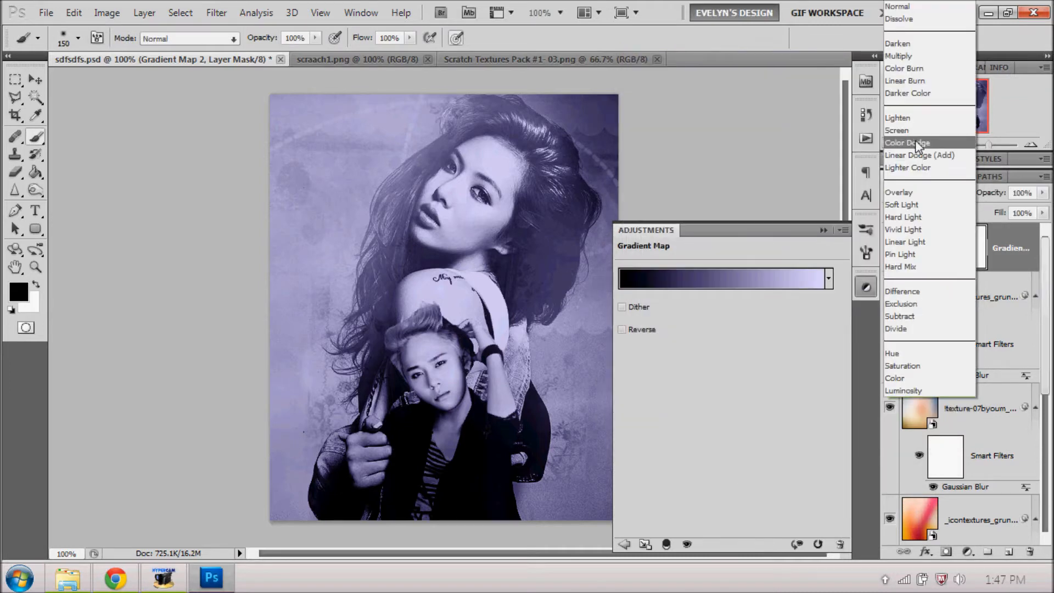
click(910, 203)
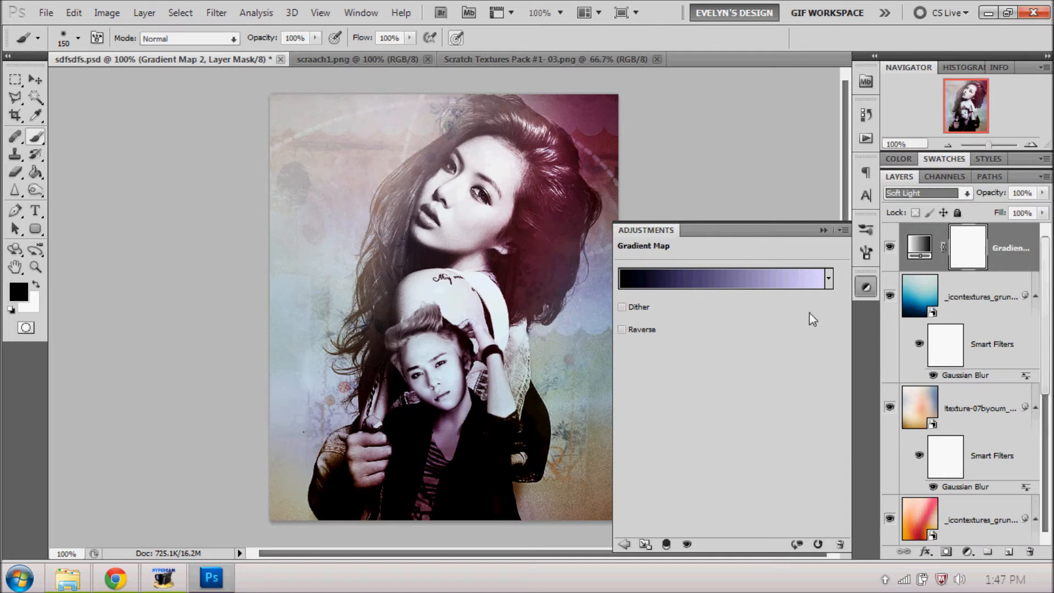
- Bring Layer 0 above all other layers to compare it with the new coloring, and delete that layer
scroll(1006, 491, down, 5)
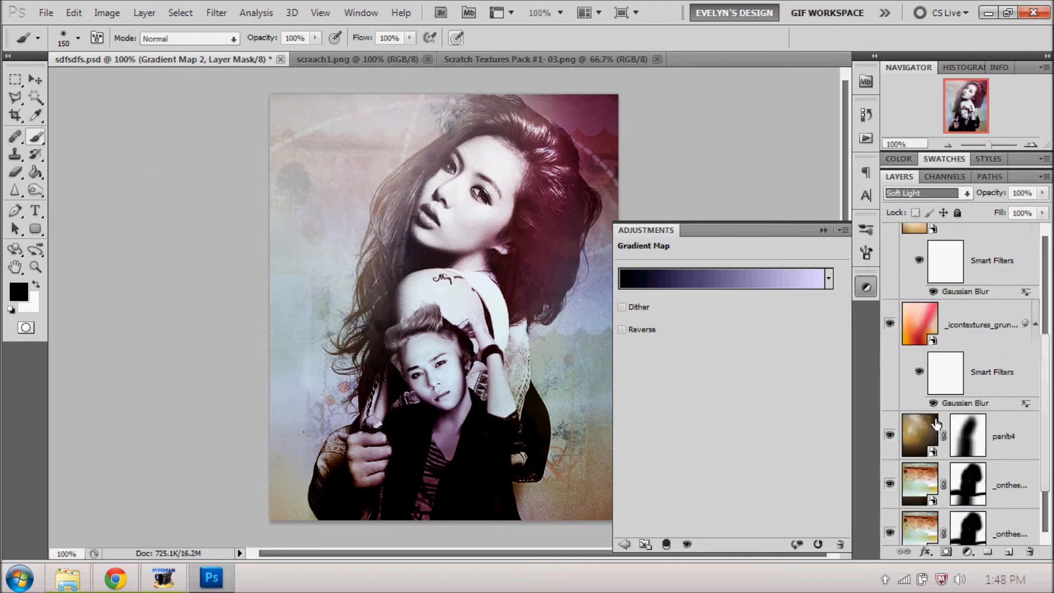
drag(984, 522, 984, 221)
click(891, 248)
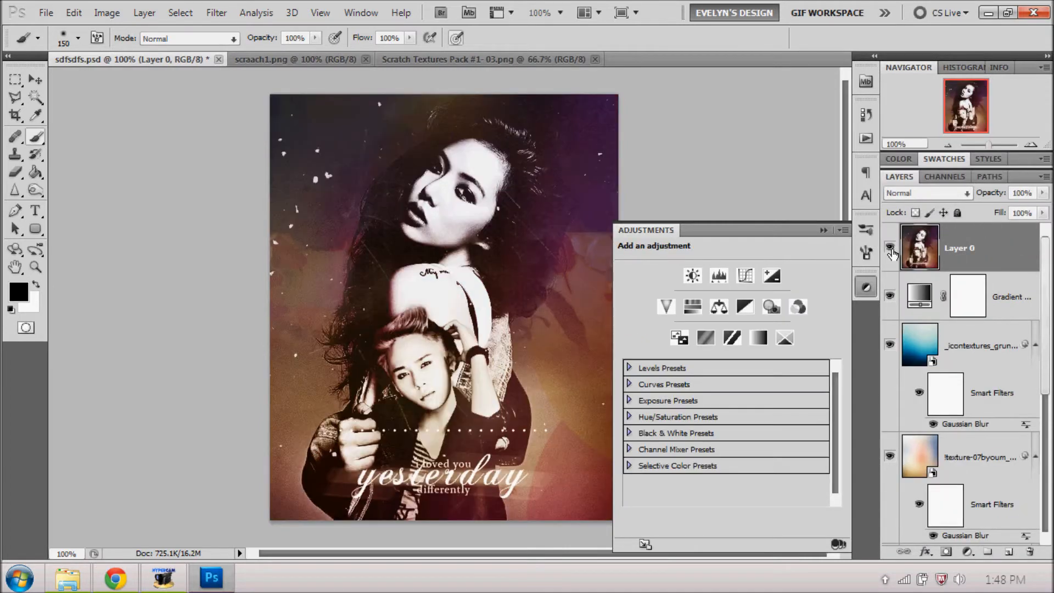
click(890, 248)
click(891, 248)
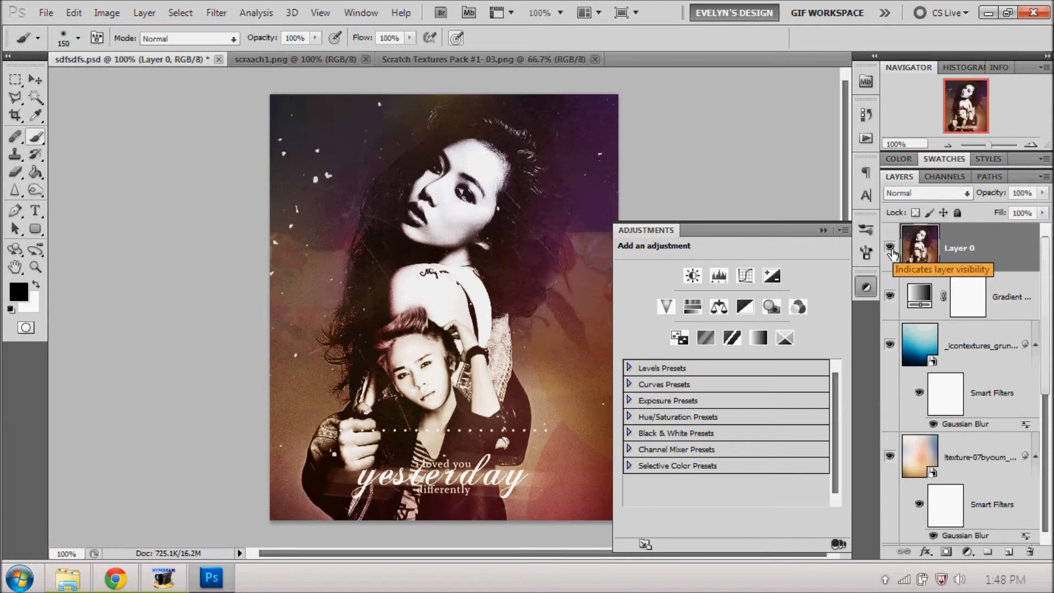
click(891, 250)
drag(938, 256, 1030, 551)
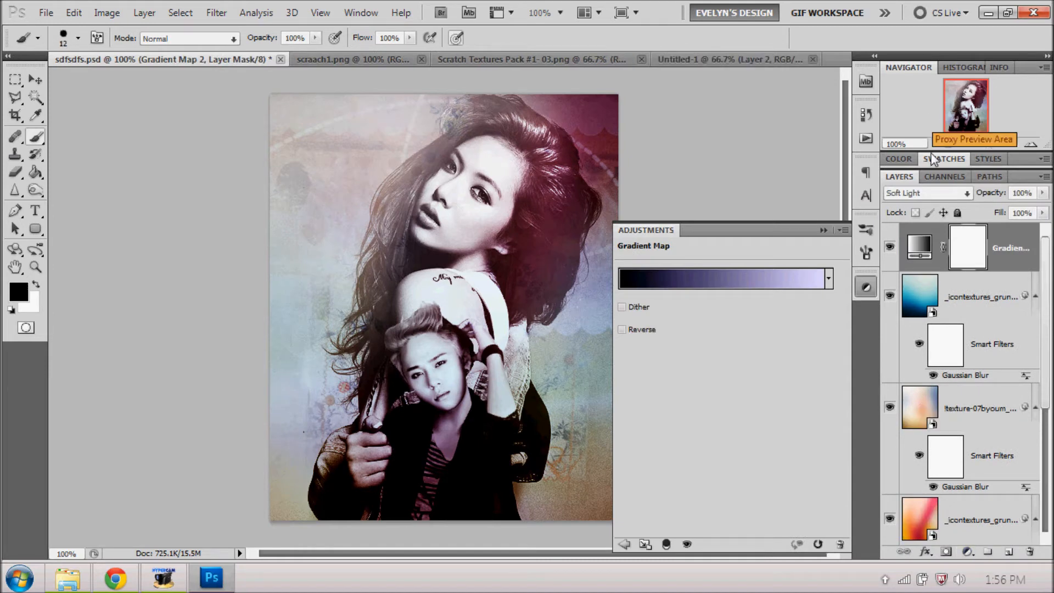
- Collapse the smart filter lists under the three texture layers and put away the gradient map settings
click(1036, 296)
click(1036, 345)
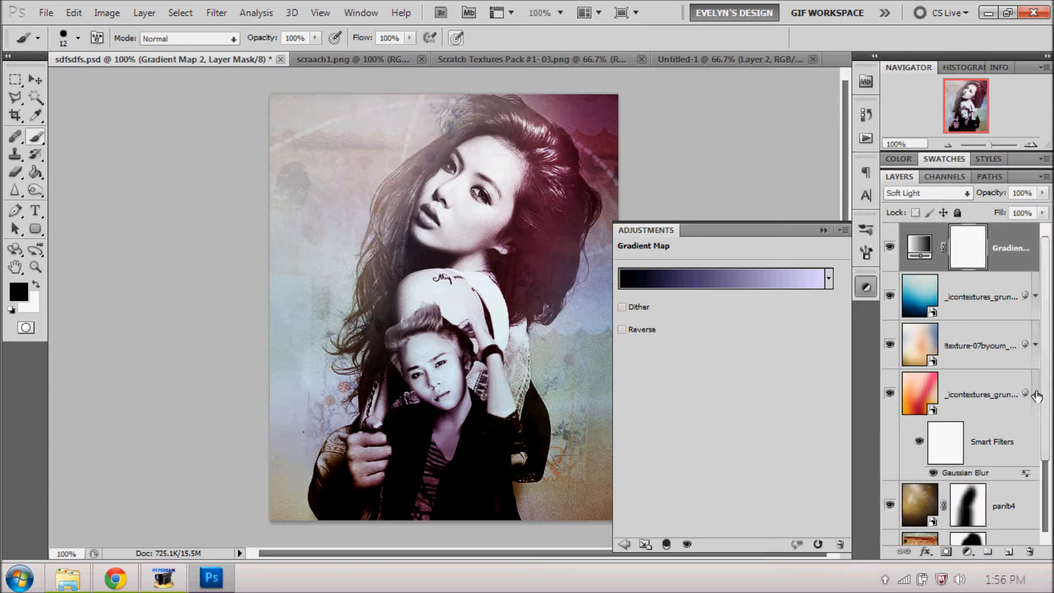
click(1035, 394)
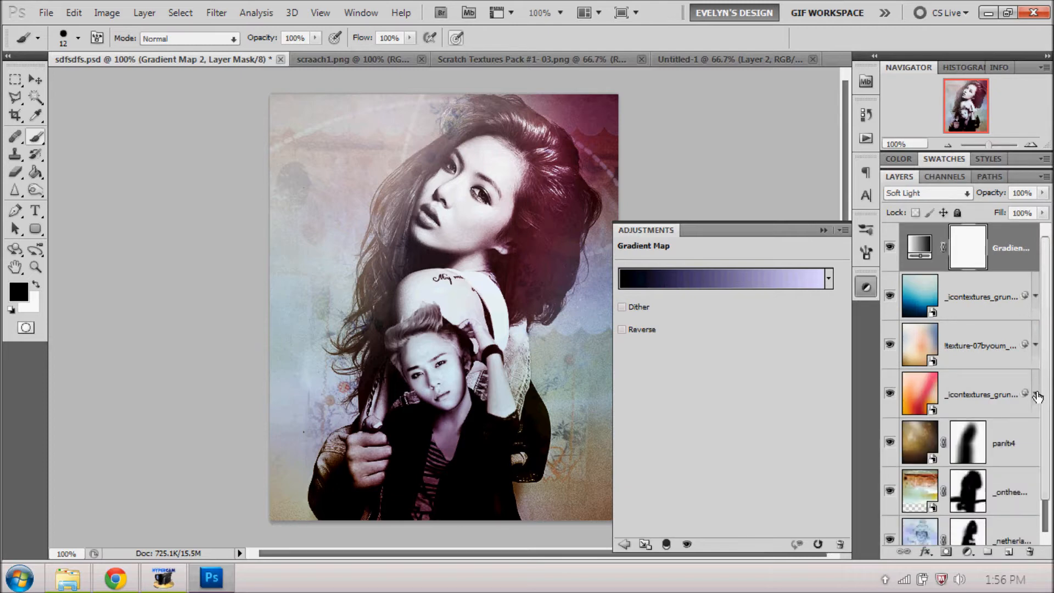
click(867, 287)
- Add a Curves adjustment layer with an S-shaped RGB curve through input 95, output 70 and input 162, output 171
click(972, 552)
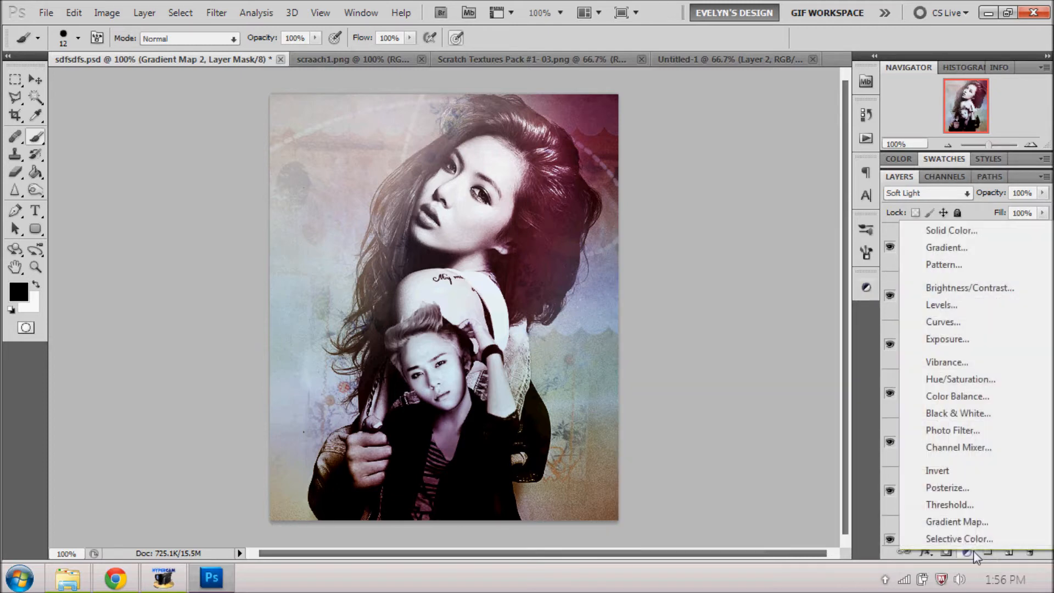
click(932, 324)
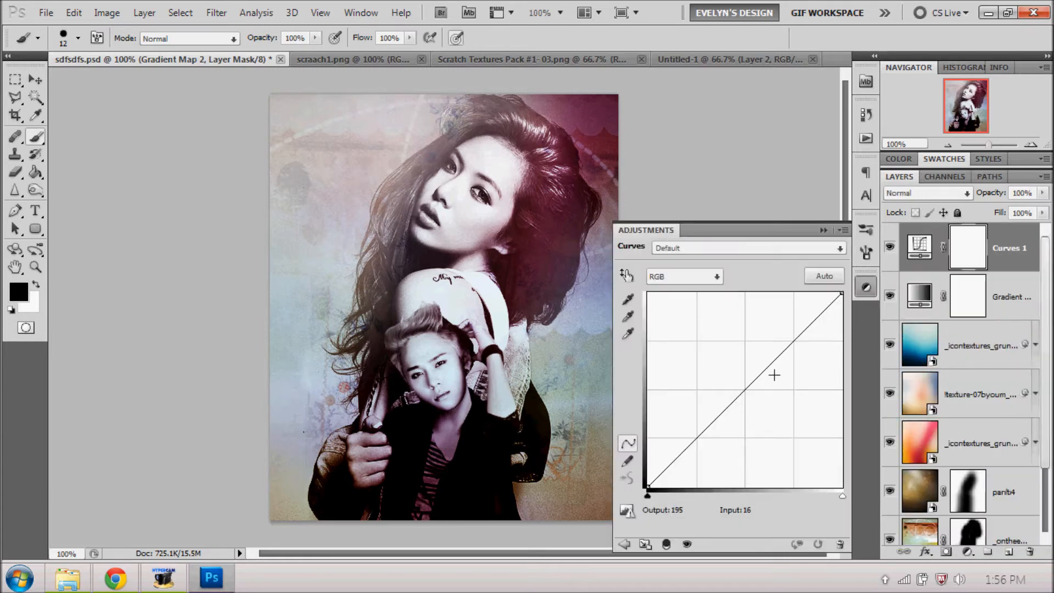
click(714, 420)
drag(714, 420, 720, 433)
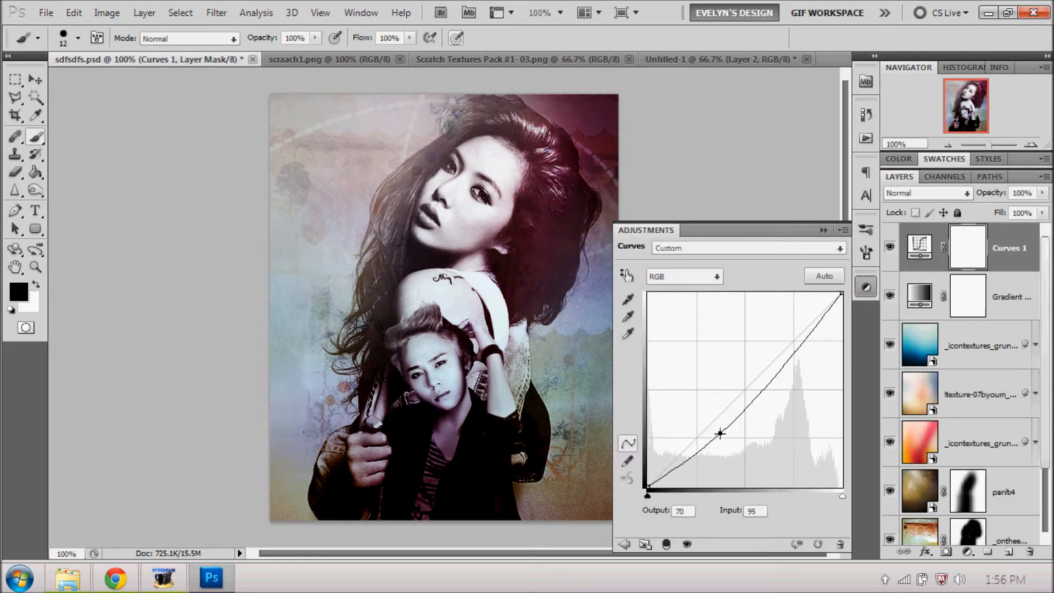
drag(774, 366, 771, 356)
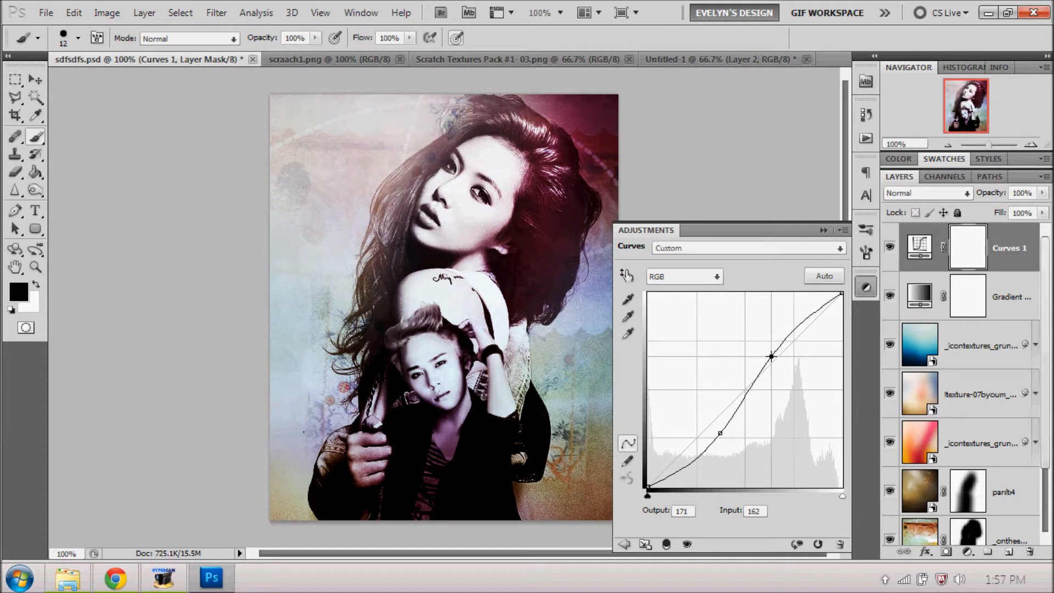
click(866, 287)
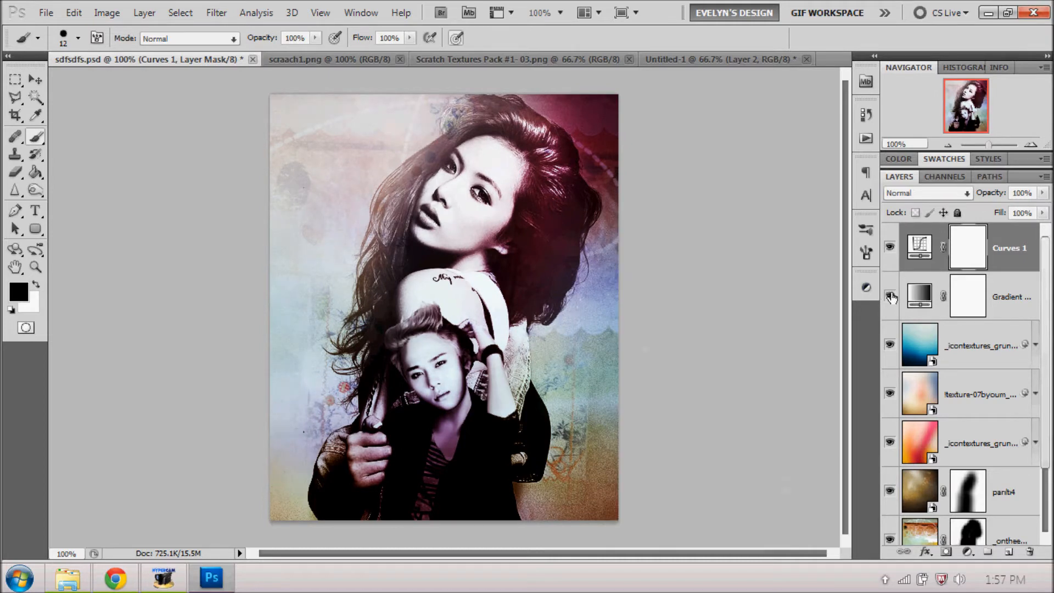
- Reduce the fill of the Gradient Map layer to 47%
click(890, 297)
click(1008, 297)
drag(1042, 213, 1025, 247)
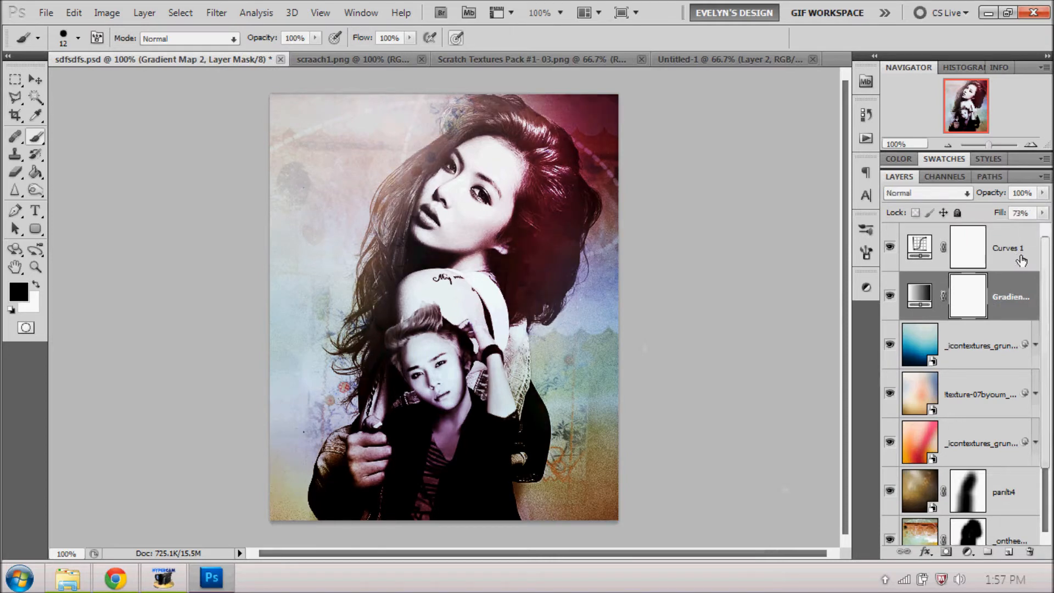
click(1021, 249)
click(1013, 295)
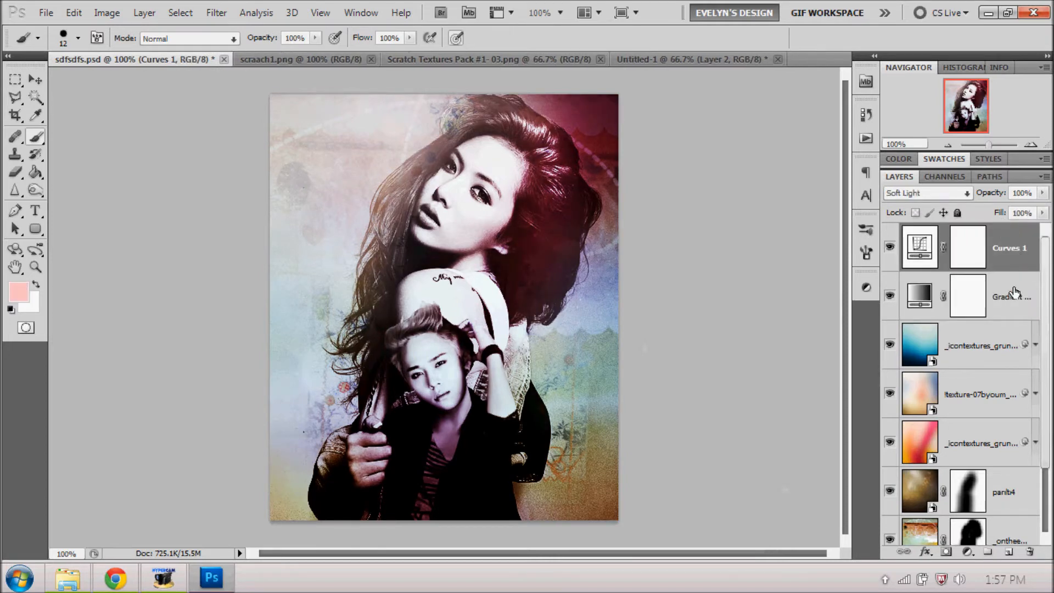
click(1042, 213)
drag(1003, 229, 1002, 230)
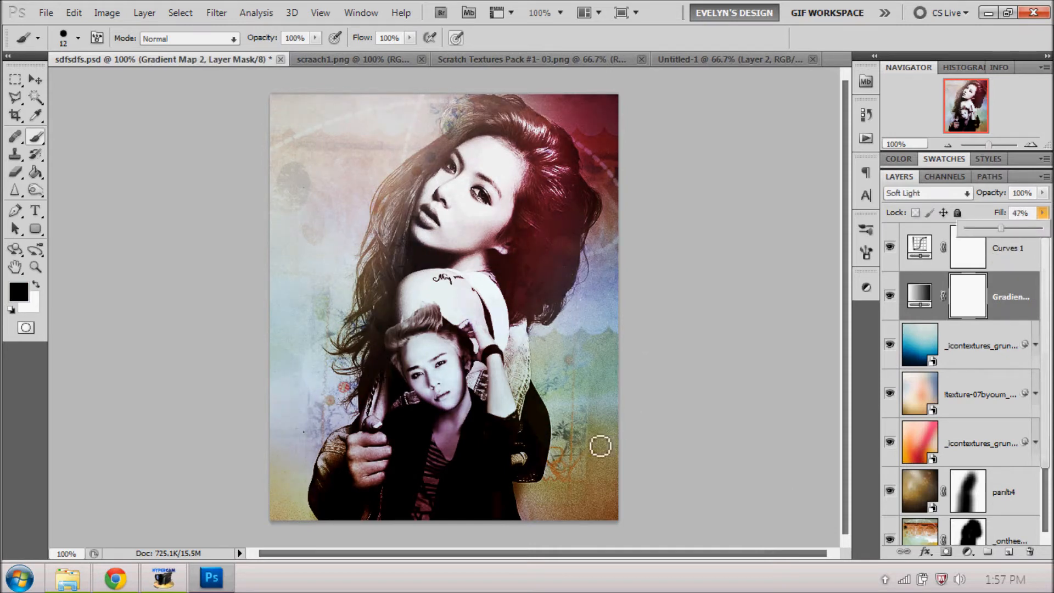
- Try moving the gradient map's middle color stop to 49% and removing its lavender end stop
click(924, 298)
double_click(923, 298)
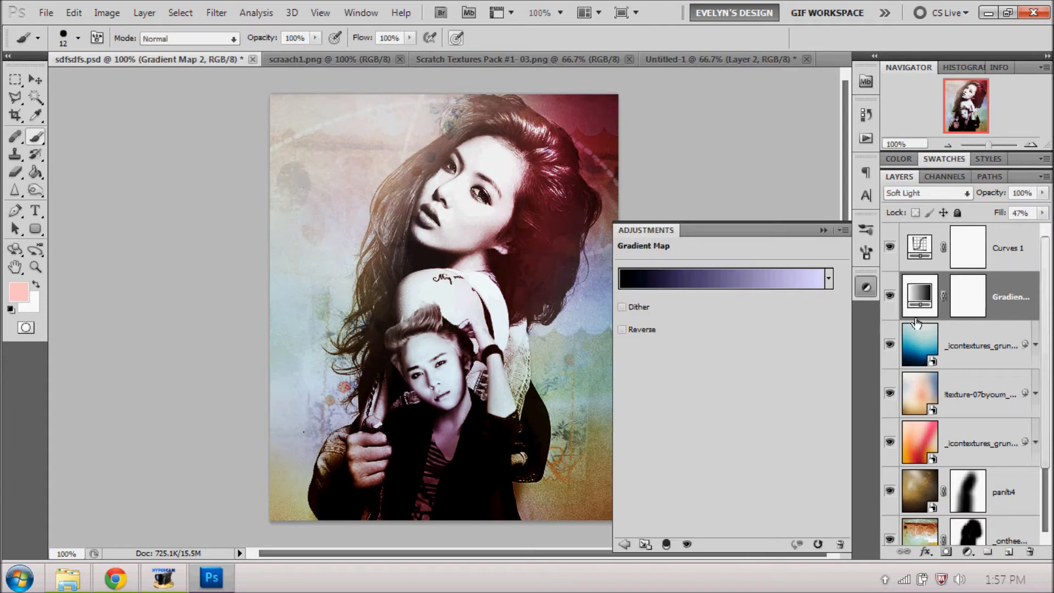
click(674, 280)
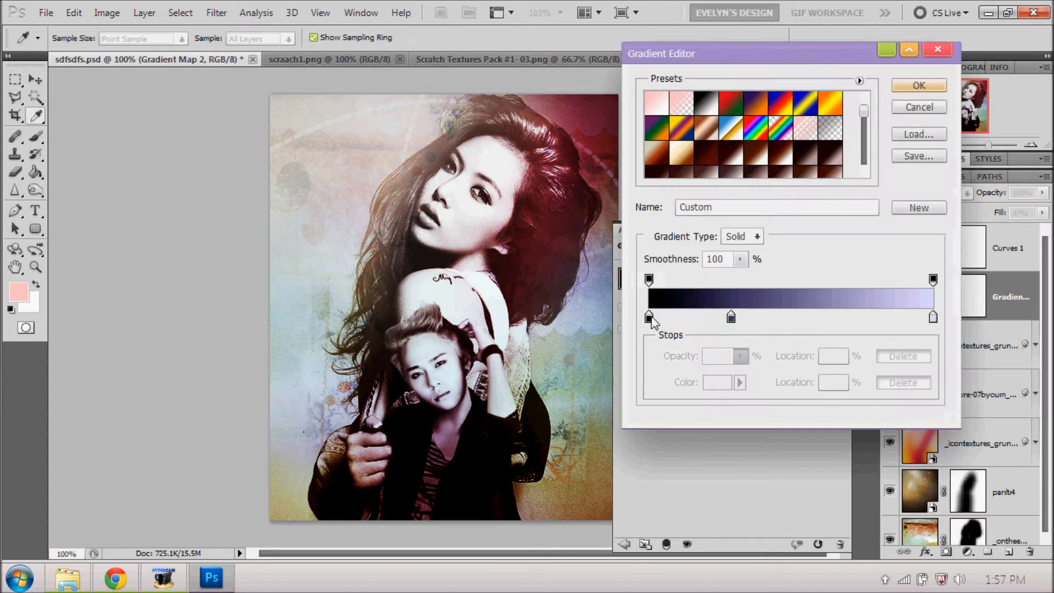
drag(732, 323, 790, 322)
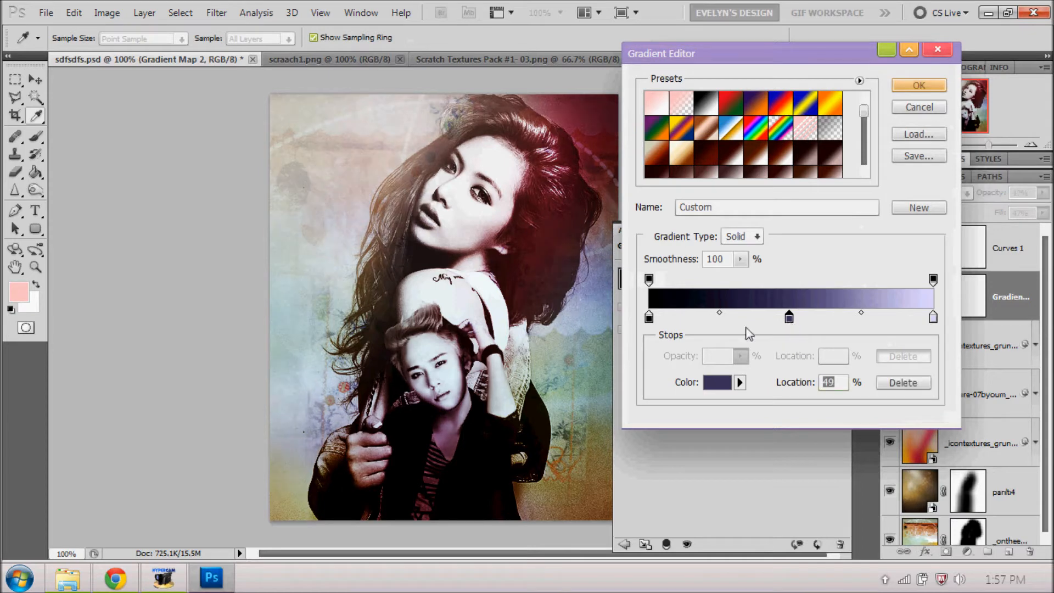
click(725, 387)
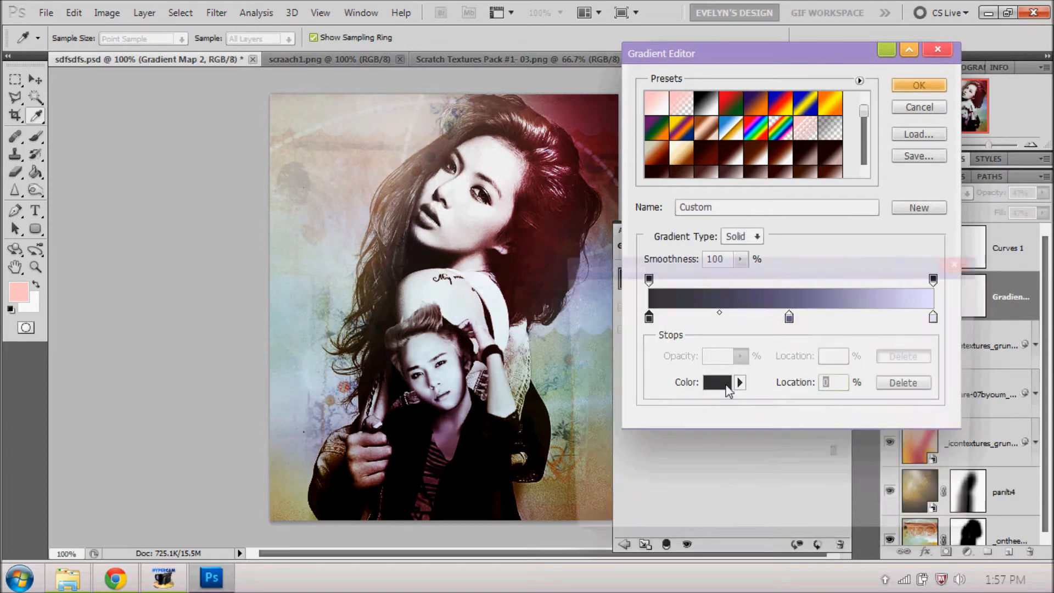
mouse_move(597, 470)
mouse_down()
mouse_move(573, 459)
mouse_move(573, 440)
mouse_move(568, 549)
mouse_up()
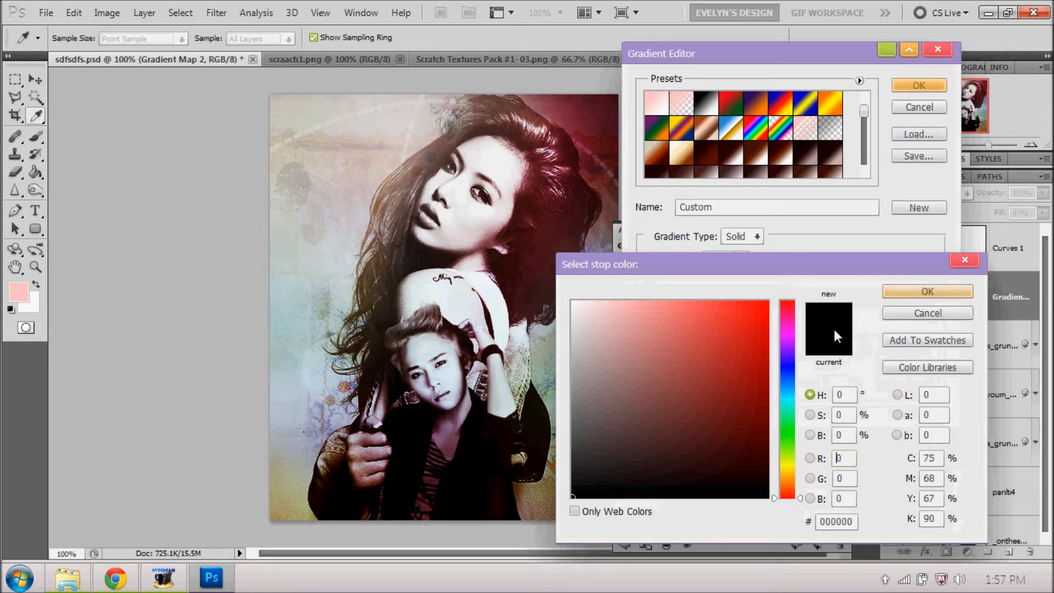
click(928, 291)
drag(934, 320, 945, 362)
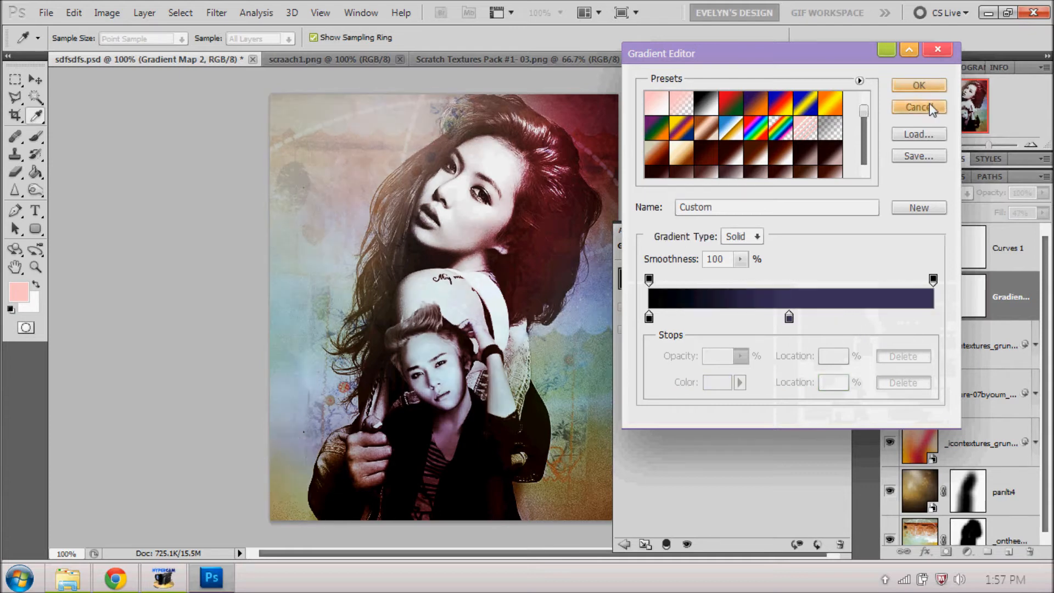
click(933, 106)
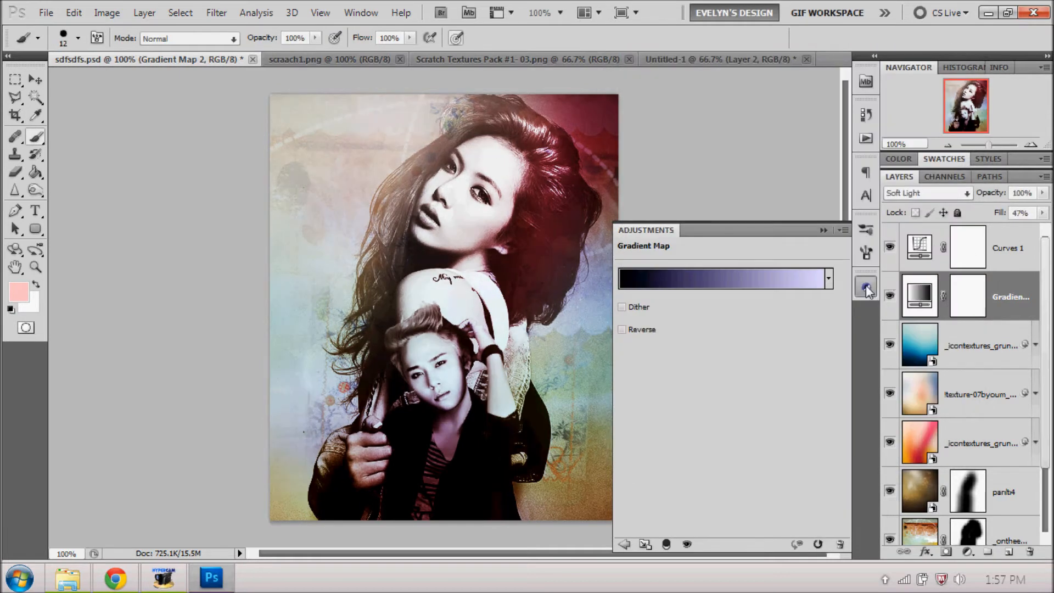
- Put away the gradient map settings and compare the poster with the Gradient Map layer hidden and shown
click(867, 288)
click(889, 297)
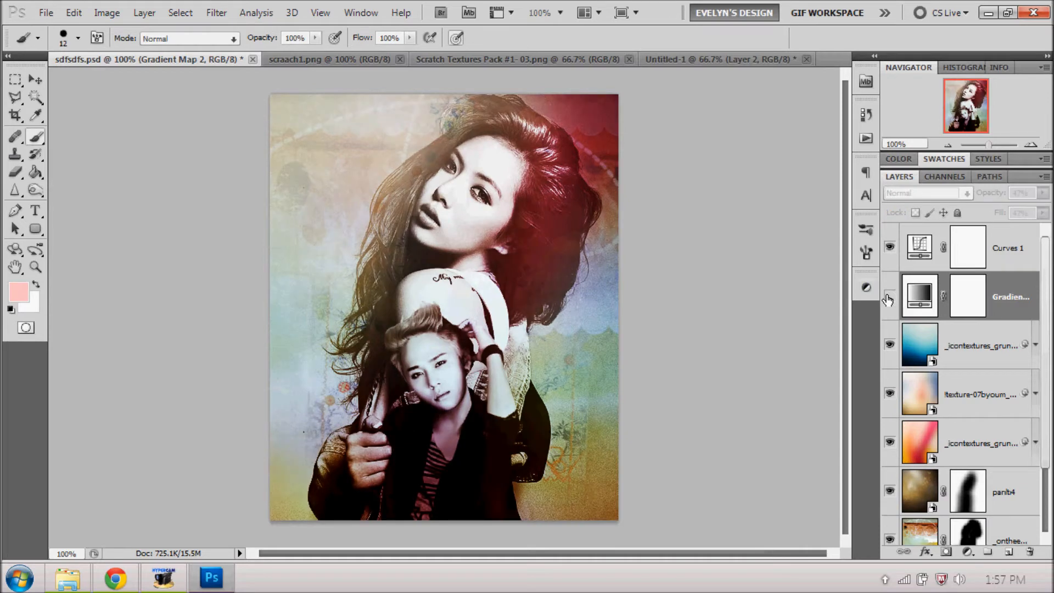
click(889, 297)
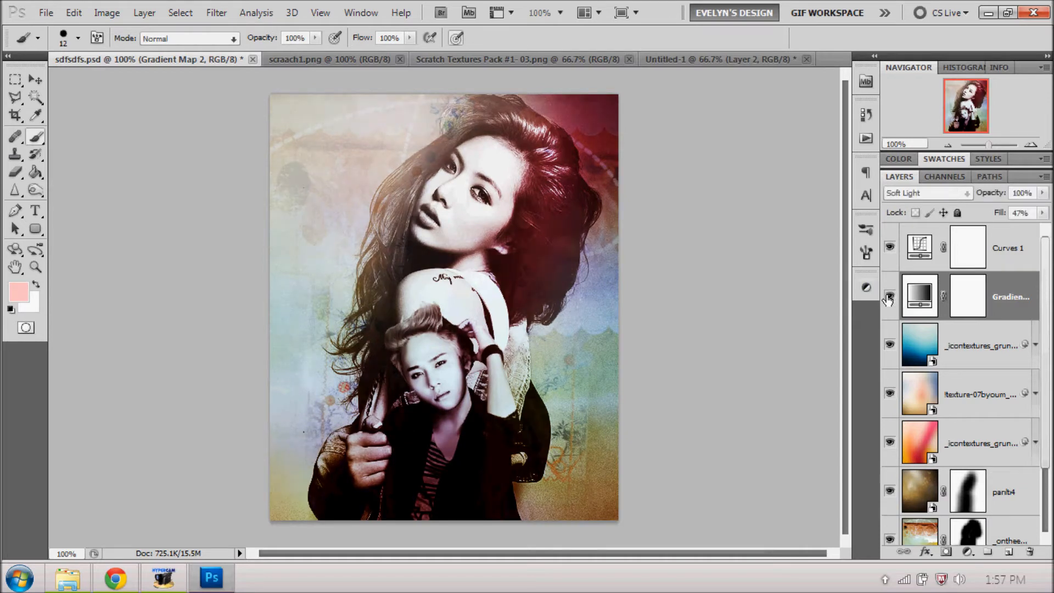
- Add a Levels adjustment layer above the Curves layer with the black input at 73 and midtones at 1.30
click(1035, 253)
click(968, 552)
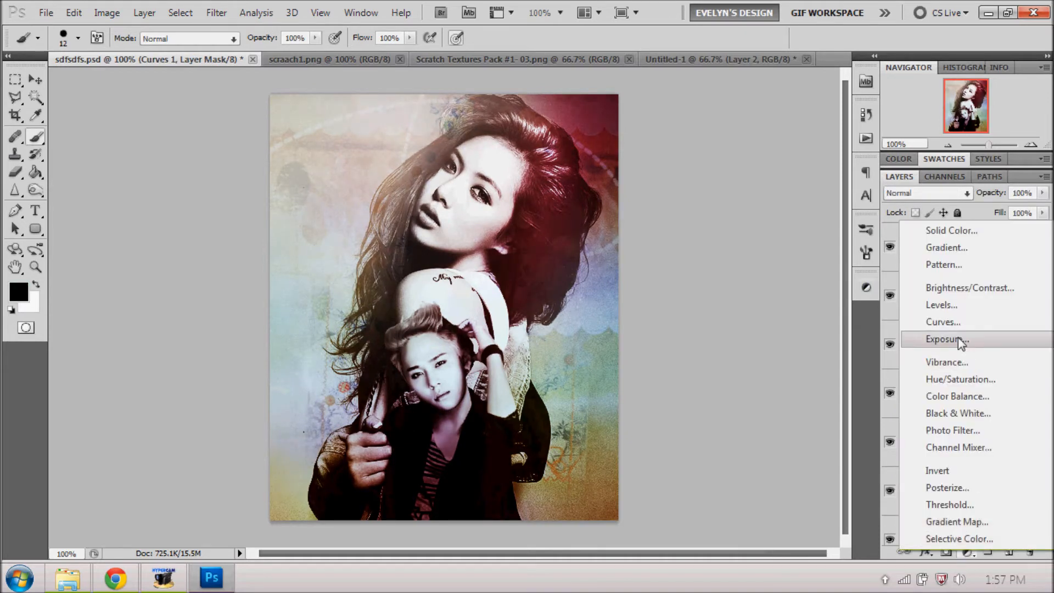
click(944, 305)
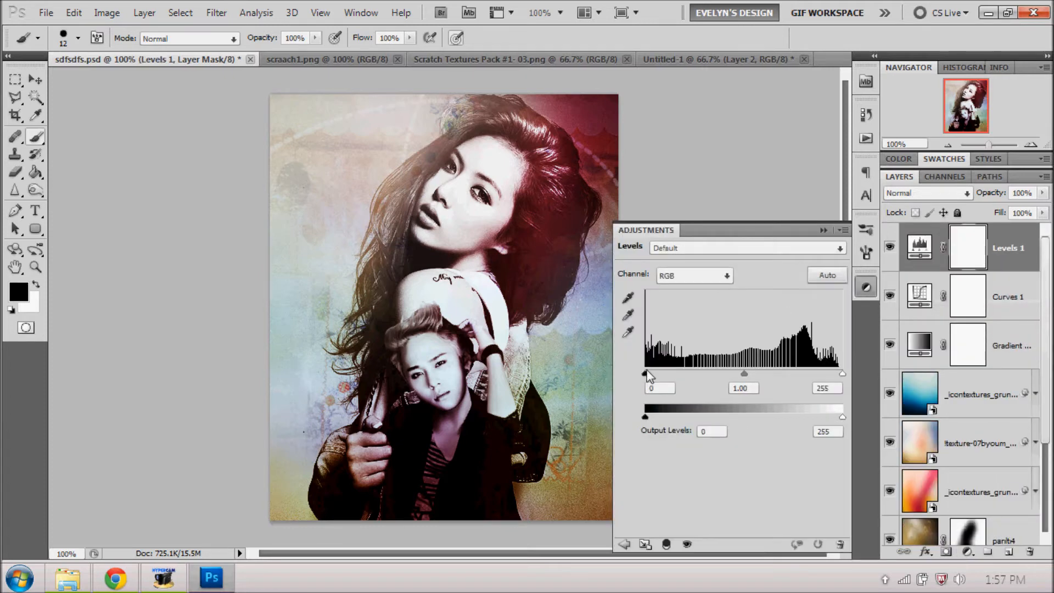
drag(668, 372, 692, 360)
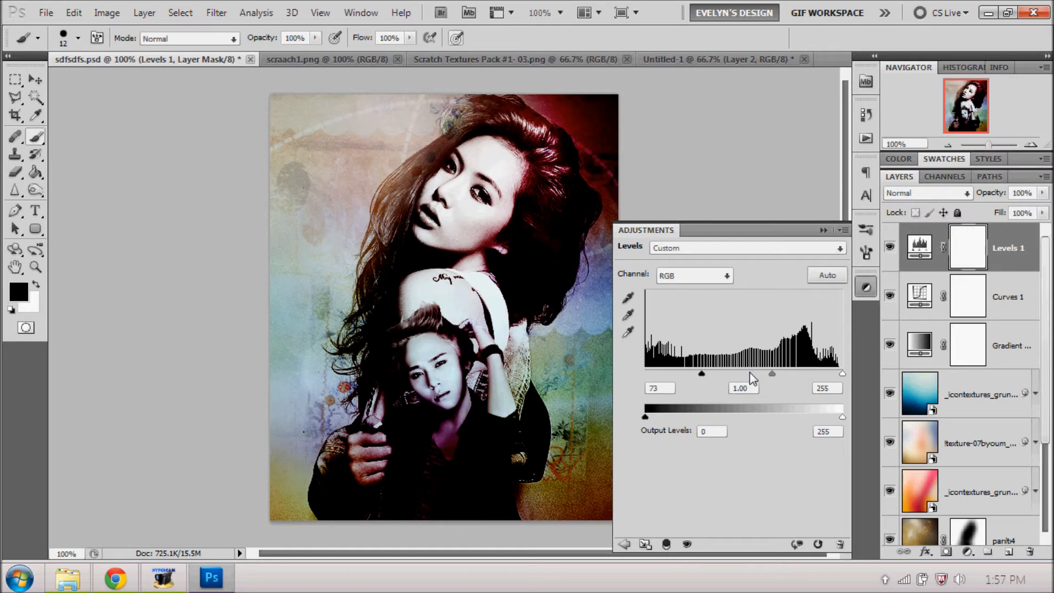
drag(773, 371, 743, 371)
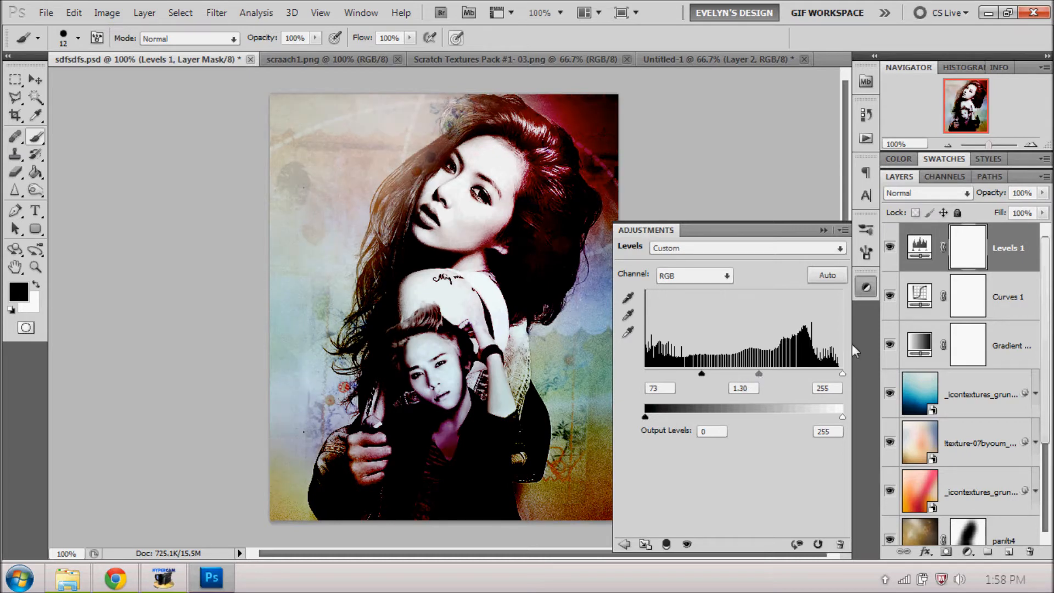
- Reduce the fill of the Levels layer to 32% and put away its settings
click(1042, 213)
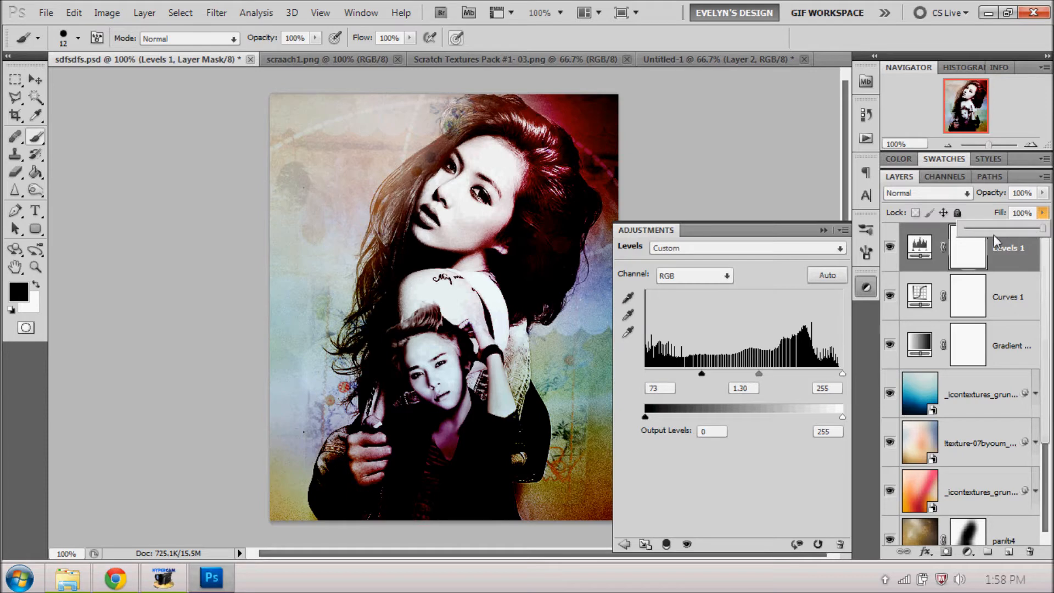
drag(1013, 229, 1004, 229)
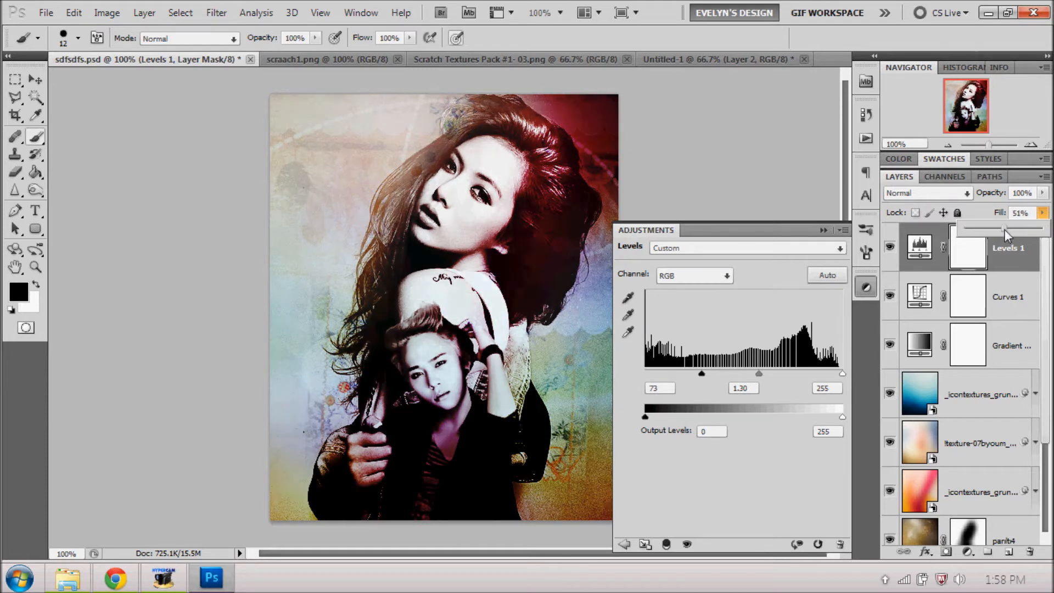
click(866, 287)
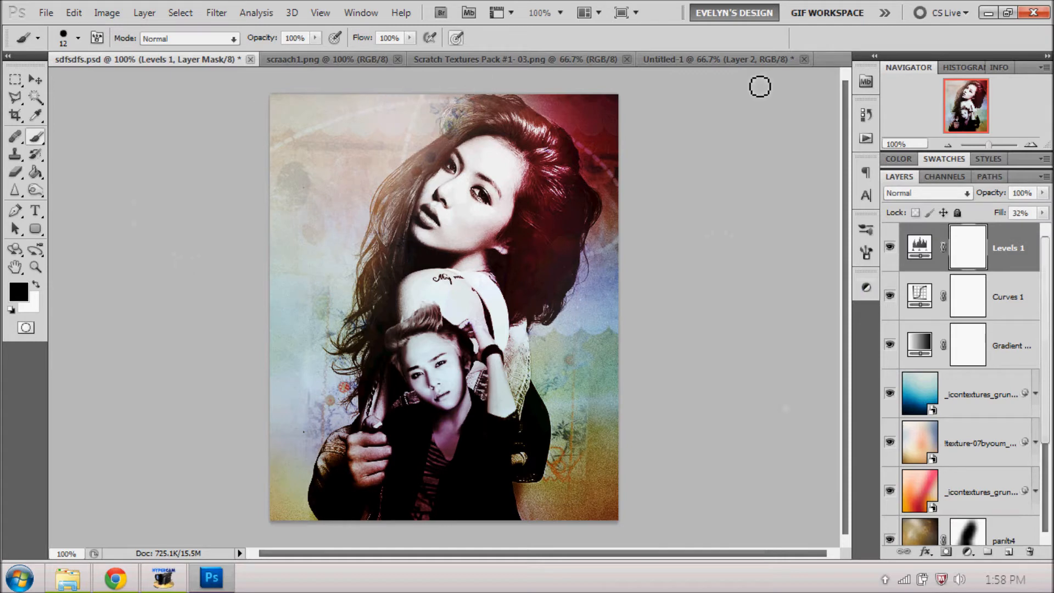
scroll(885, 368, down, 3)
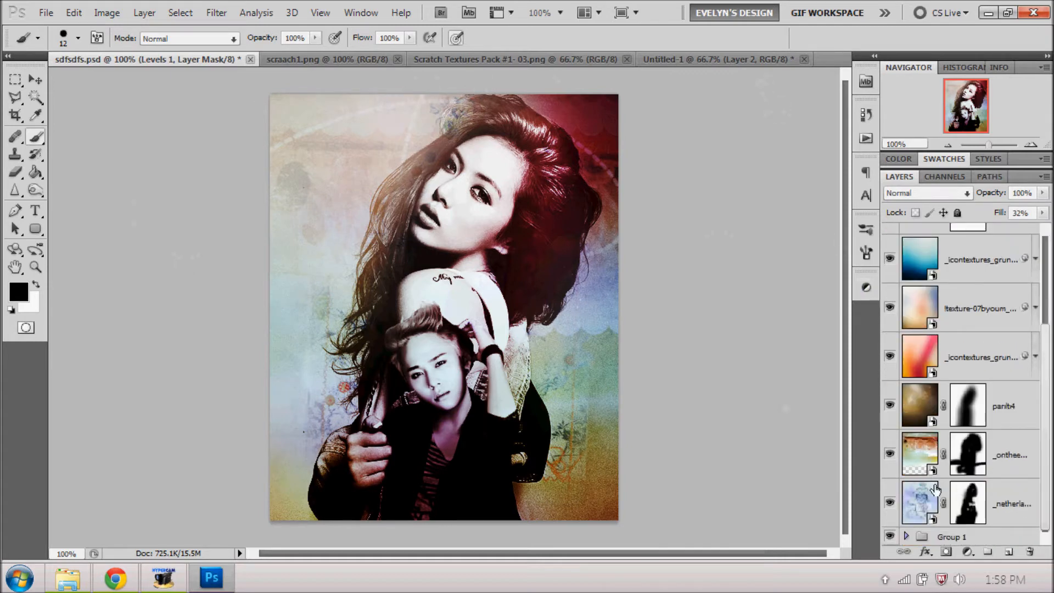
scroll(936, 483, up, 3)
scroll(934, 461, down, 3)
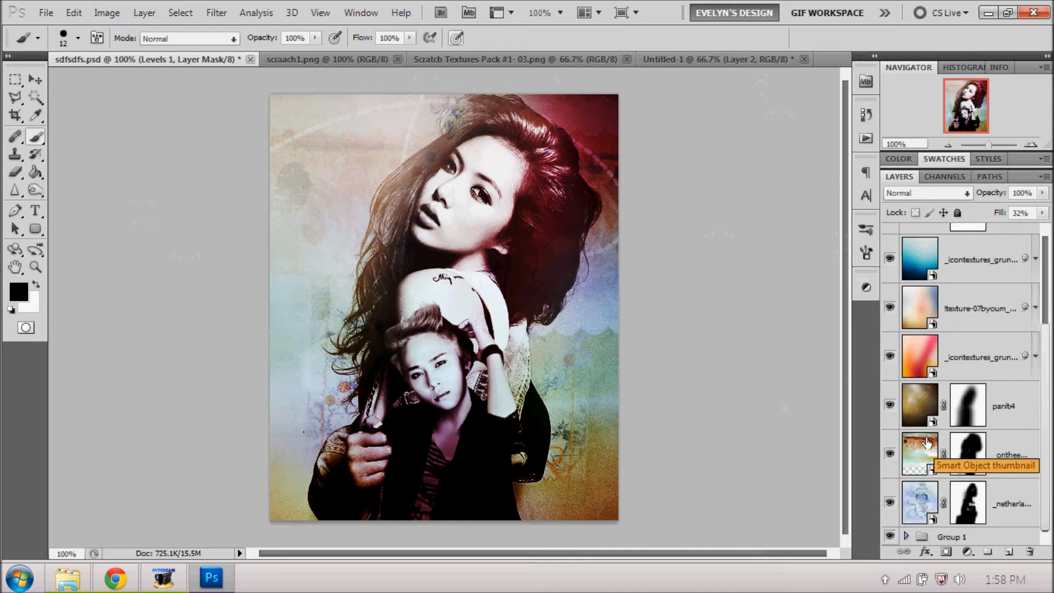
- Copy the scratch texture from scraach1.png into the sdfsdfs.psd poster as the top layer
click(385, 60)
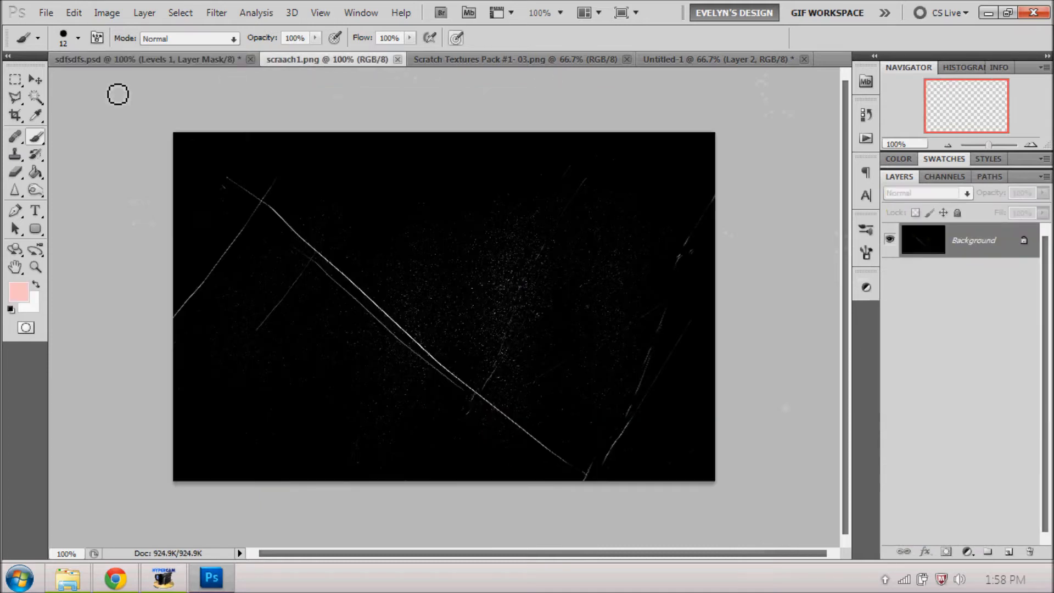
key(v)
drag(165, 59, 384, 165)
drag(515, 345, 433, 397)
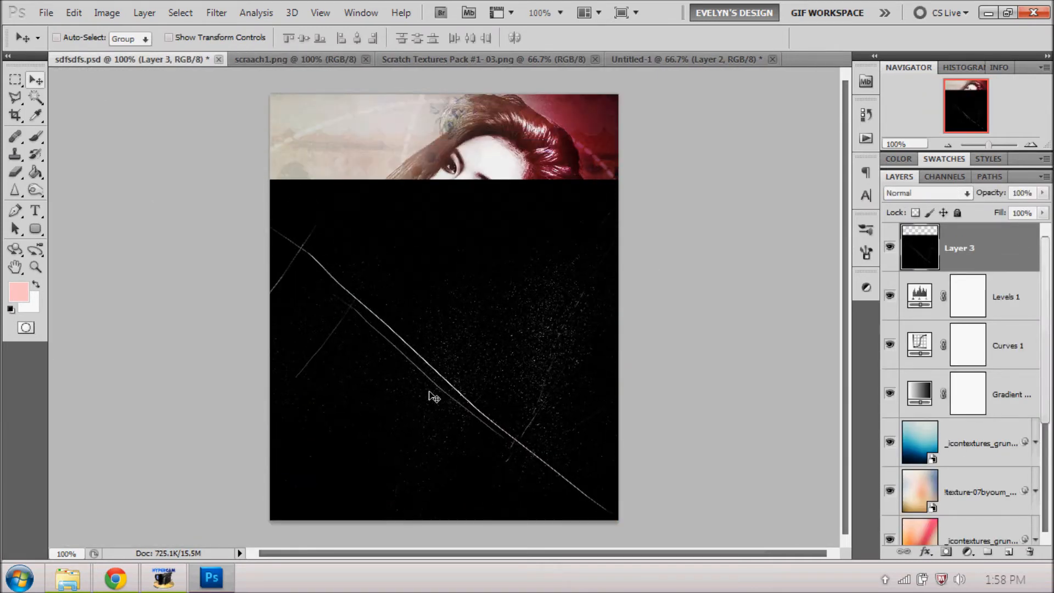
- Rotate the scratch texture by about 90° and position it so that it covers the whole poster
key(ctrl+t)
drag(676, 118, 638, 479)
drag(562, 428, 527, 388)
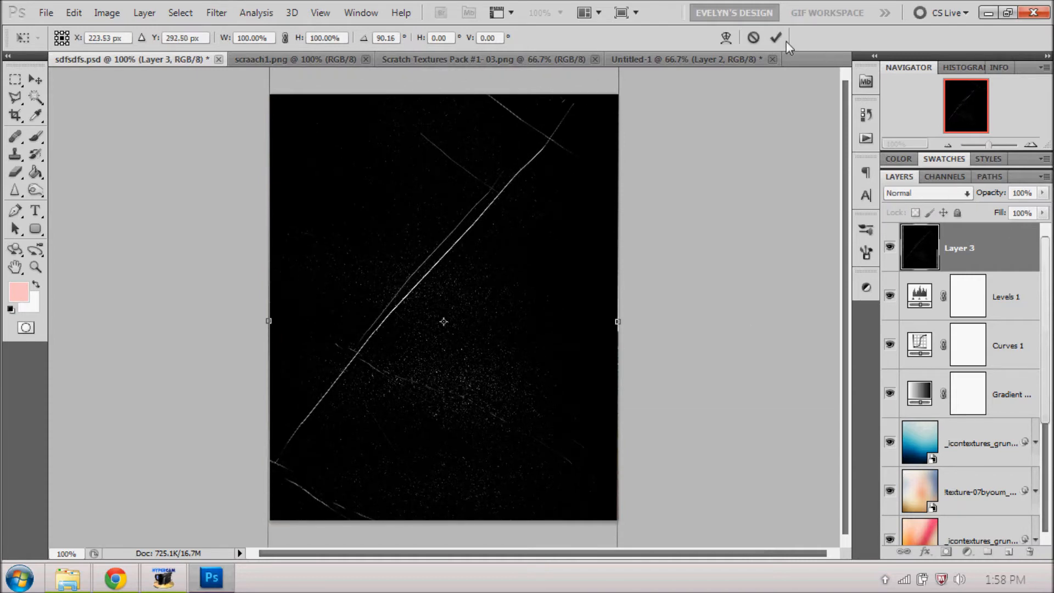
click(953, 196)
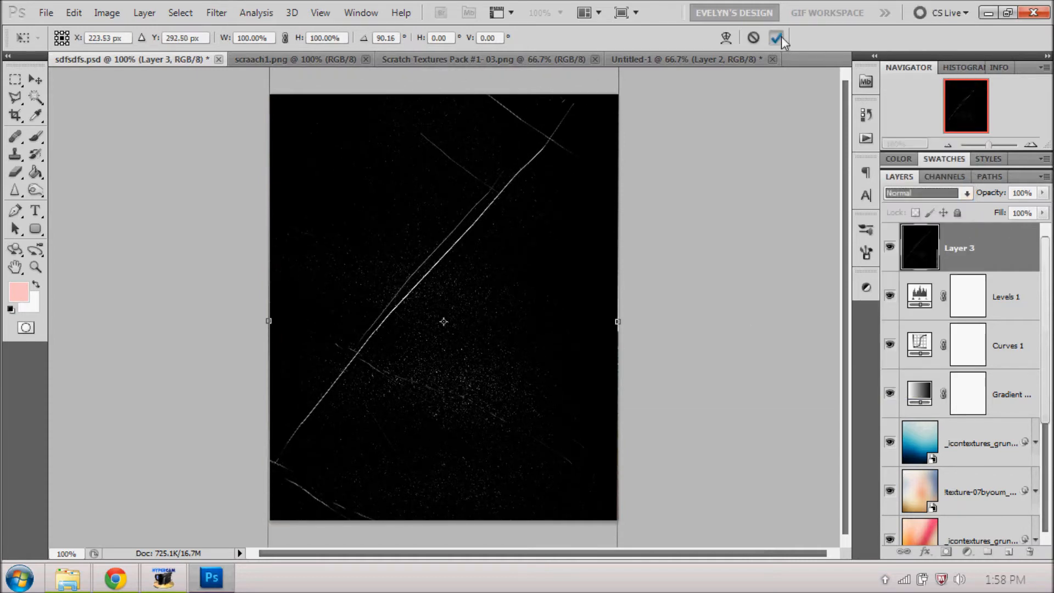
- Set the blend mode of the scratch texture layer to Color Dodge
click(936, 193)
click(908, 146)
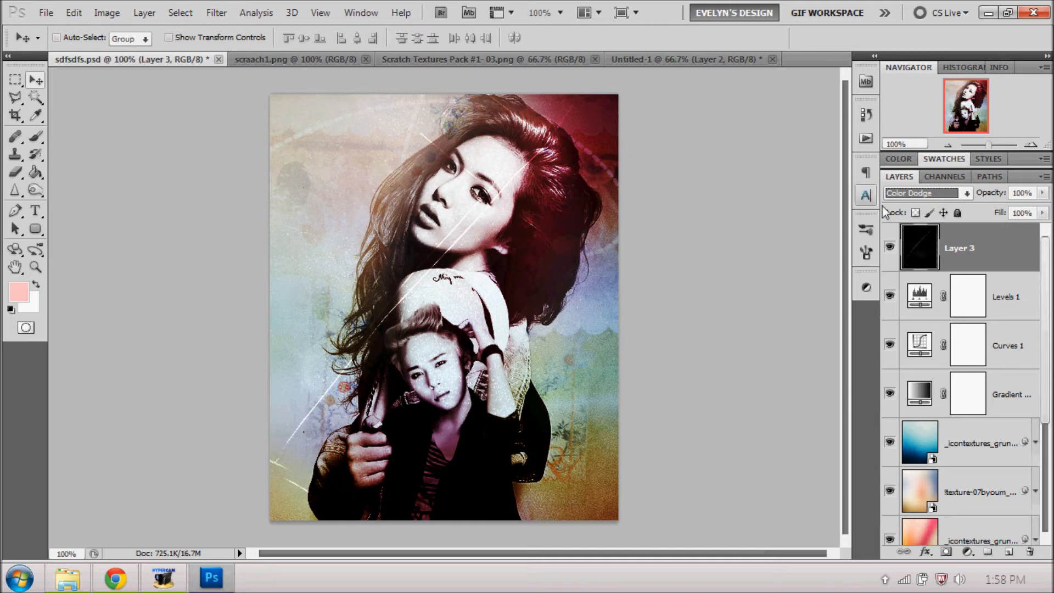
click(977, 239)
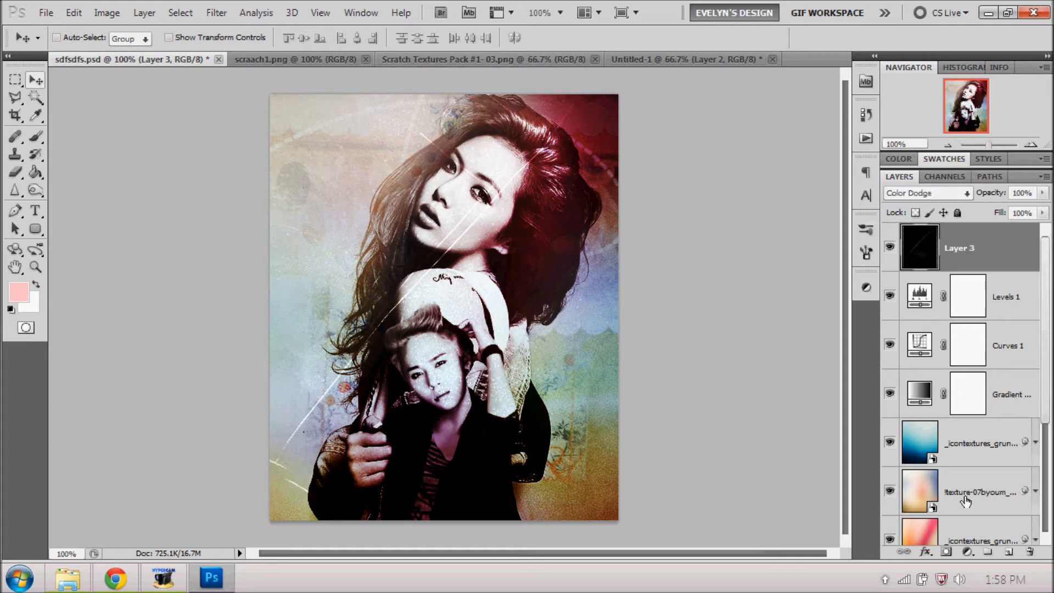
- Add a layer mask to the scratch texture and paint out the scratches over both people with a 175 px black brush
click(946, 552)
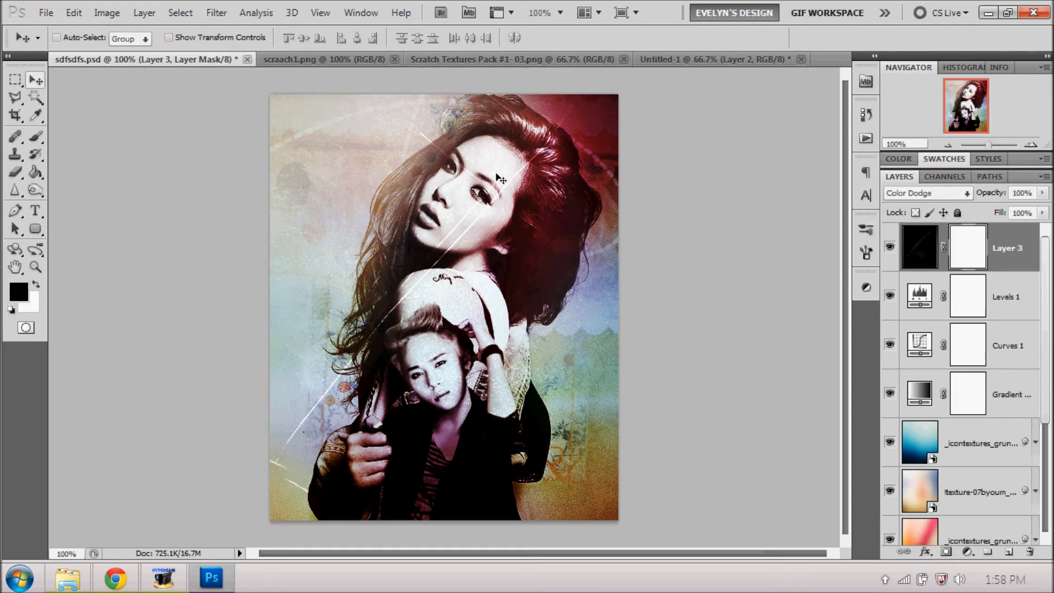
click(34, 137)
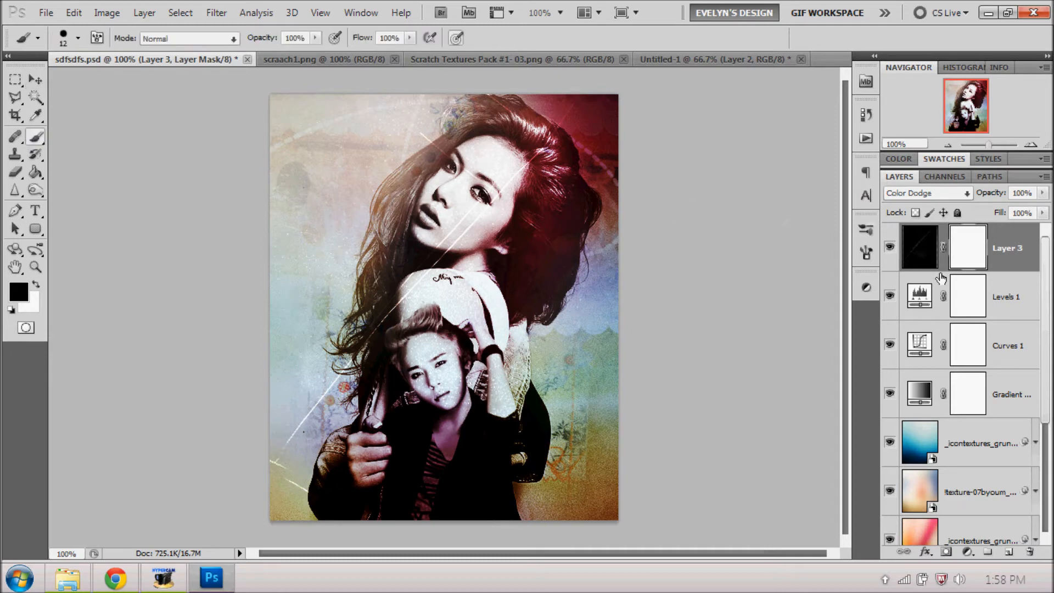
drag(964, 259, 960, 257)
key(bracketright)
key(bracketright)
key(bracketright)
key(bracketright)
key(bracketright)
key(bracketright)
key(bracketright)
key(bracketright)
key(bracketright)
key(bracketright)
drag(456, 247, 491, 146)
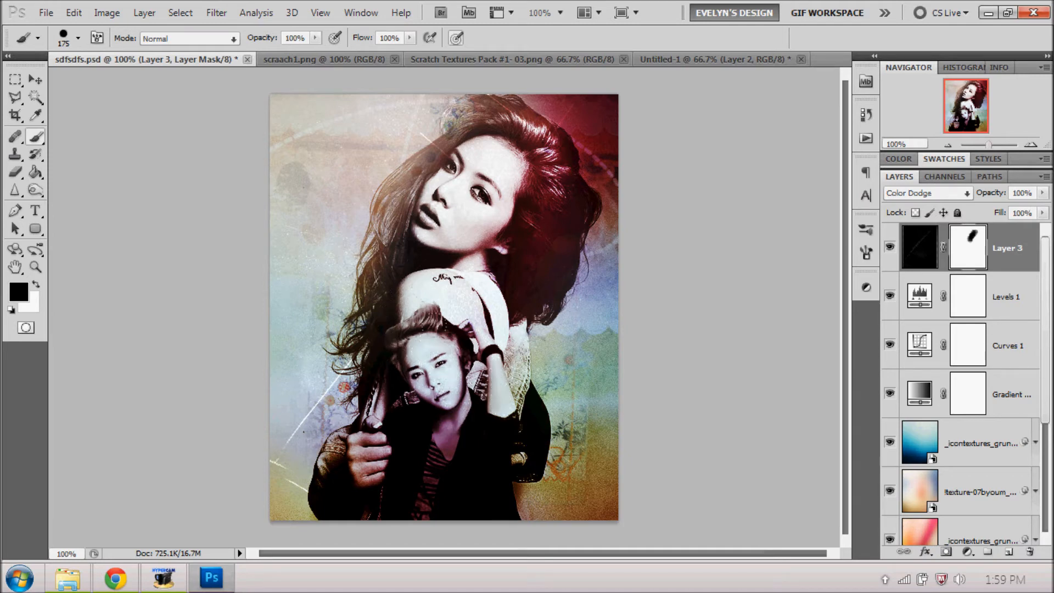
drag(426, 318, 462, 384)
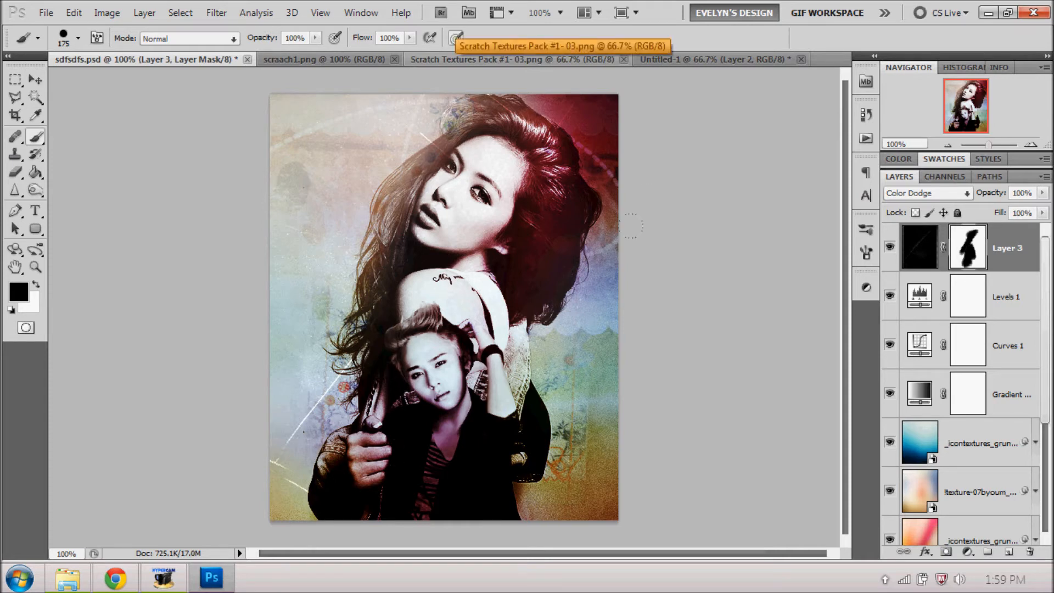
- Copy the speckle texture from Scratch Textures Pack #1- 03.png into the poster as a new top layer covering the canvas
click(505, 58)
key(v)
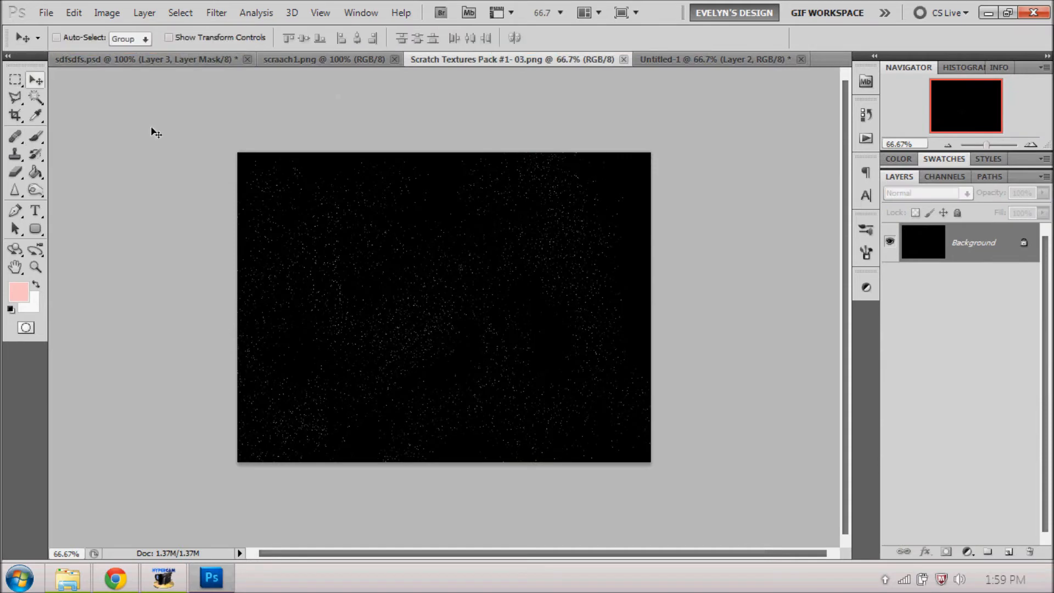
drag(190, 63, 518, 346)
- Apply a Motion Blur to the speckle texture at a 45° angle with a distance of 166 pixels
click(217, 12)
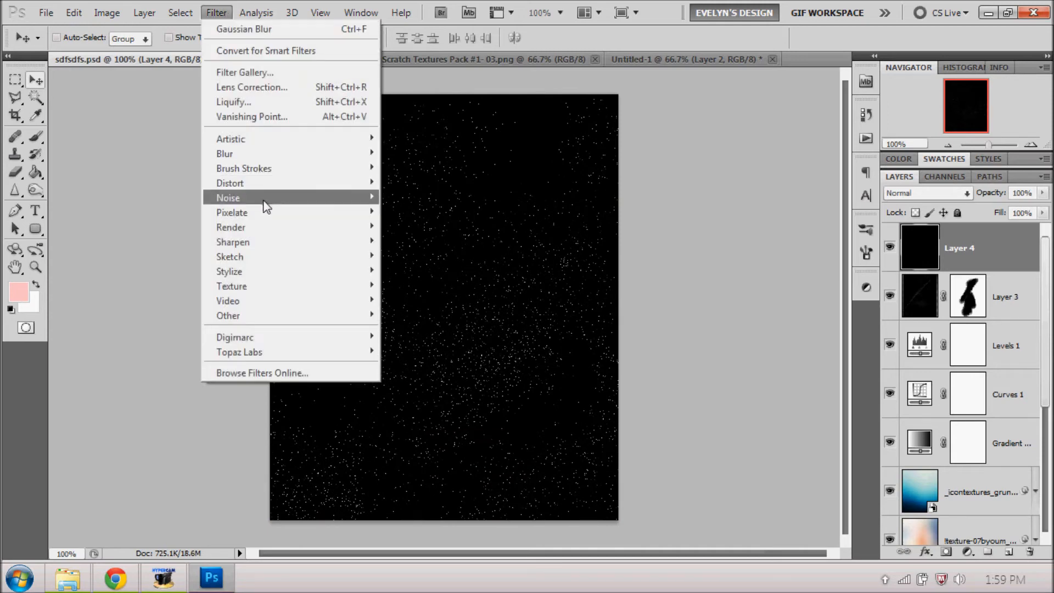
mouse_move(259, 158)
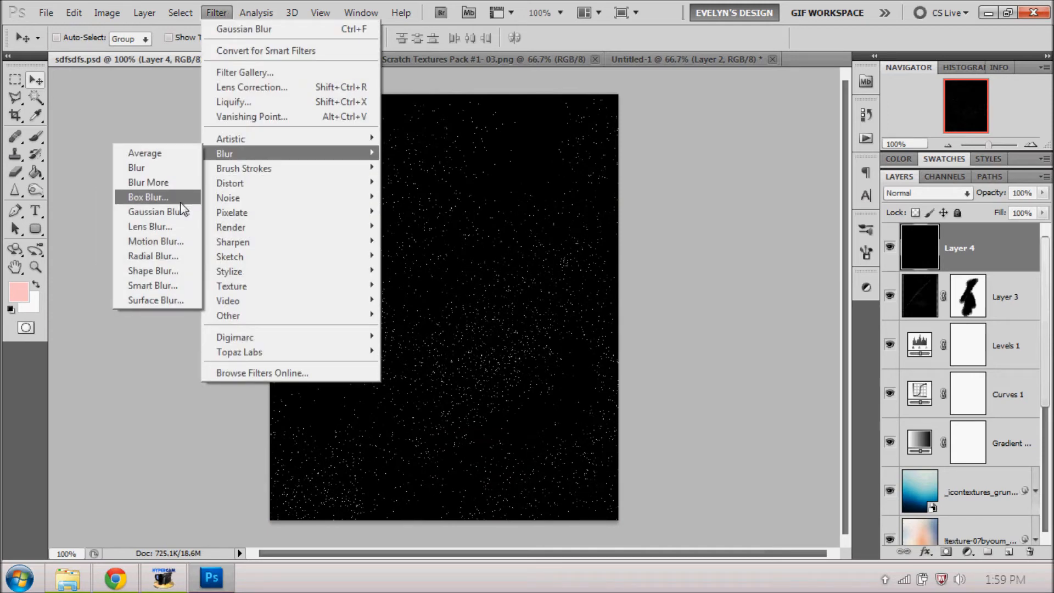
click(176, 242)
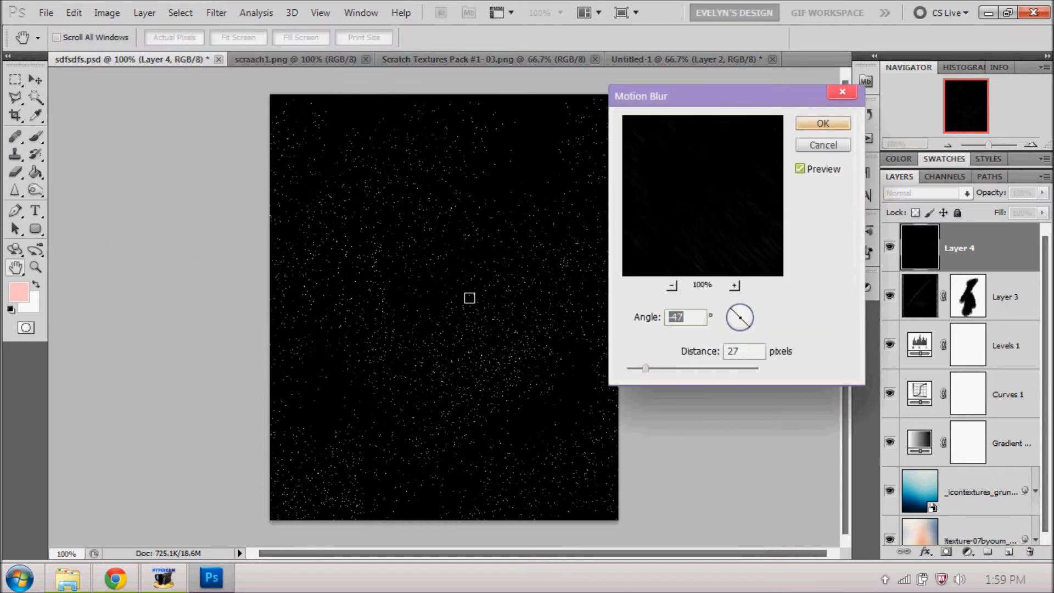
mouse_move(643, 370)
mouse_down()
mouse_move(634, 371)
mouse_move(690, 371)
mouse_up()
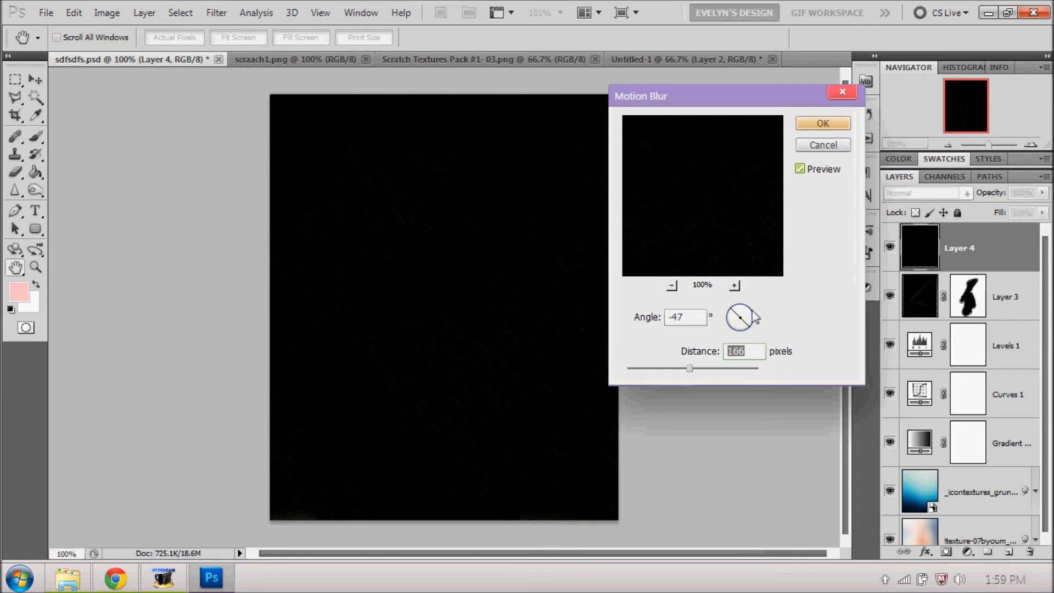
drag(741, 318, 721, 303)
text(45)
key(Return)
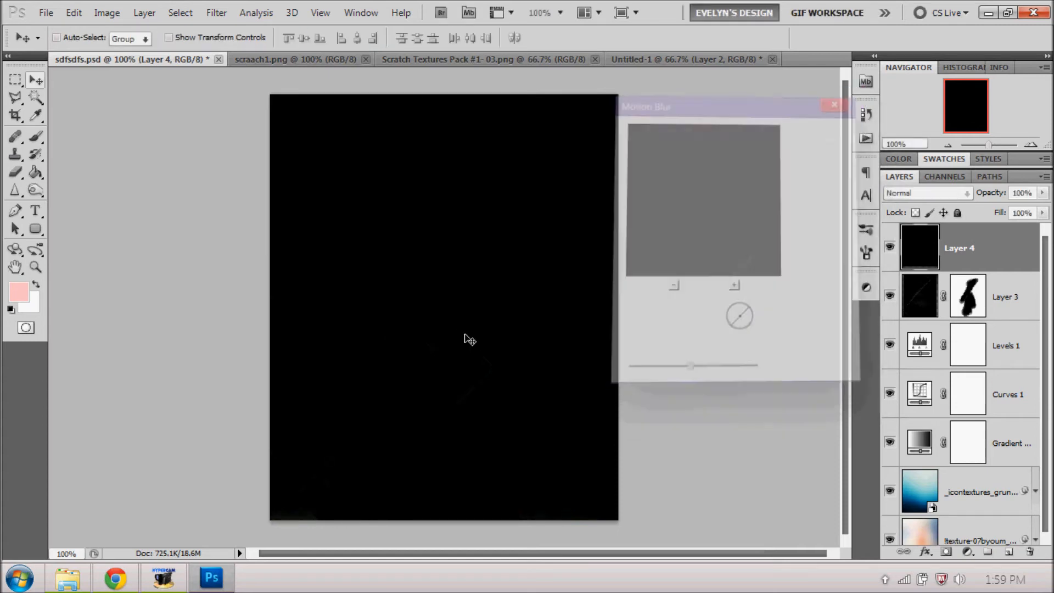
- Apply Smart Sharpen to the blurred speckle texture with an amount of 500% and a radius of 0.9 px
click(901, 198)
click(906, 6)
click(215, 14)
mouse_move(236, 242)
click(145, 285)
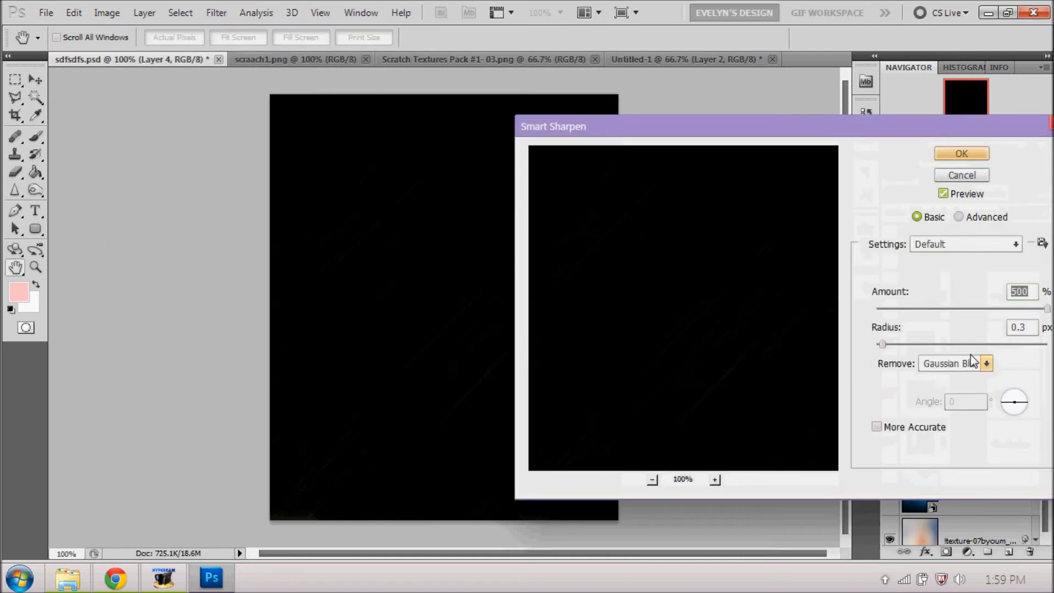
mouse_move(905, 345)
mouse_down()
mouse_move(921, 346)
mouse_move(904, 347)
mouse_up()
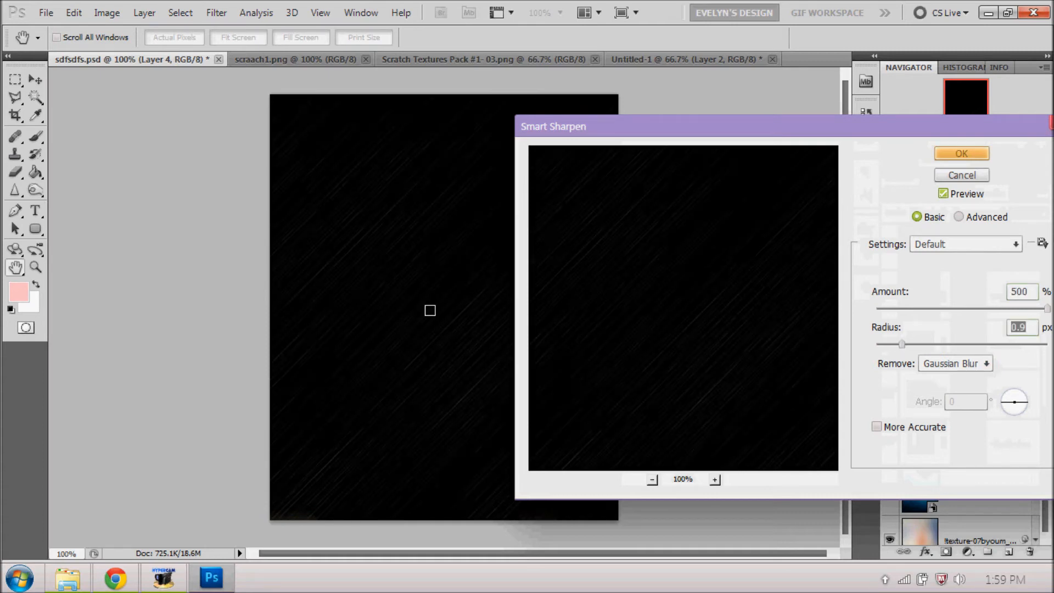
click(974, 157)
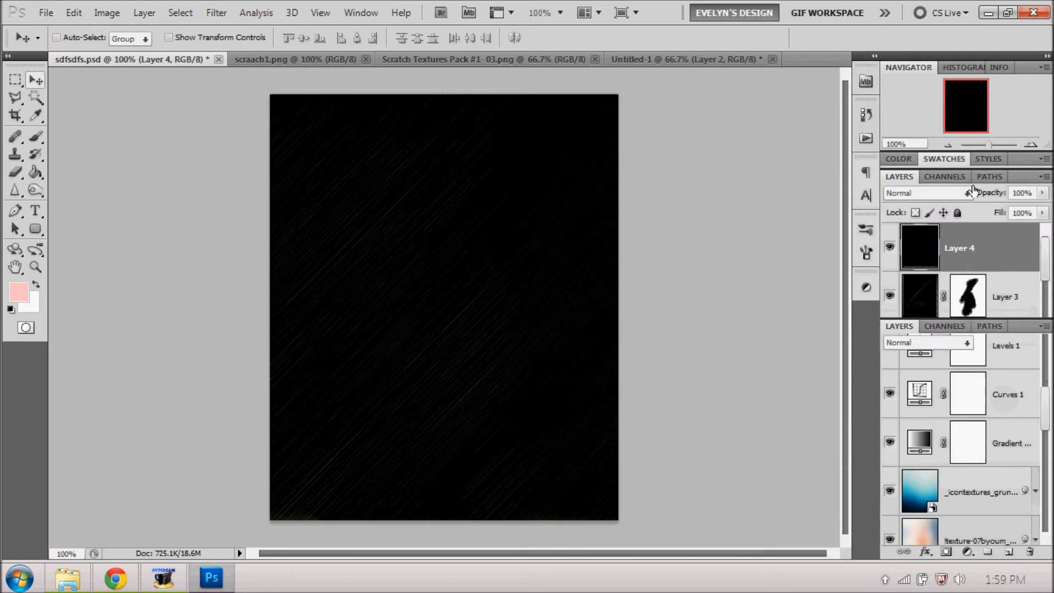
click(961, 184)
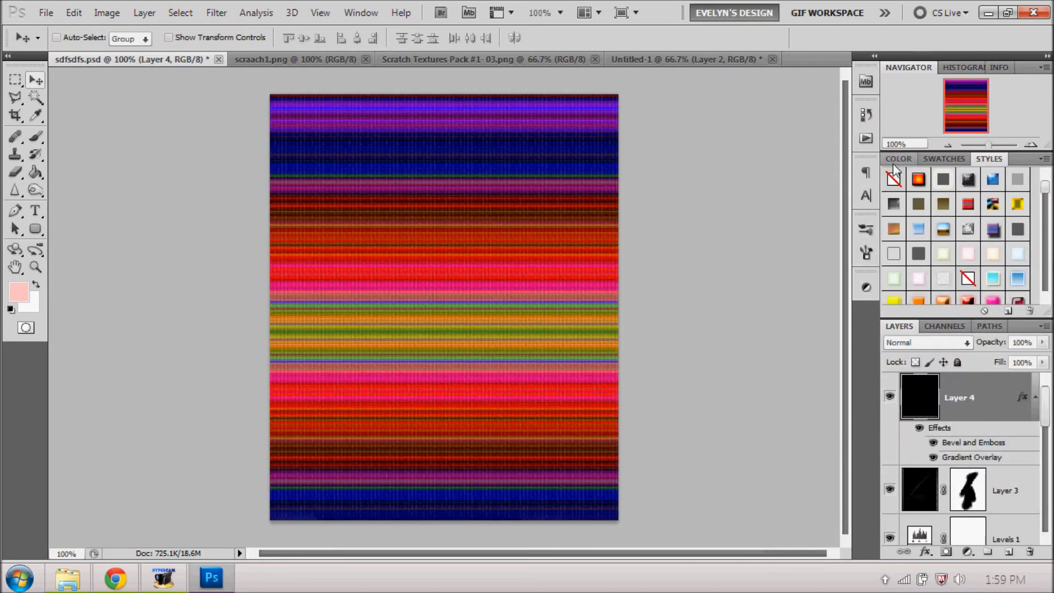
click(894, 171)
click(898, 159)
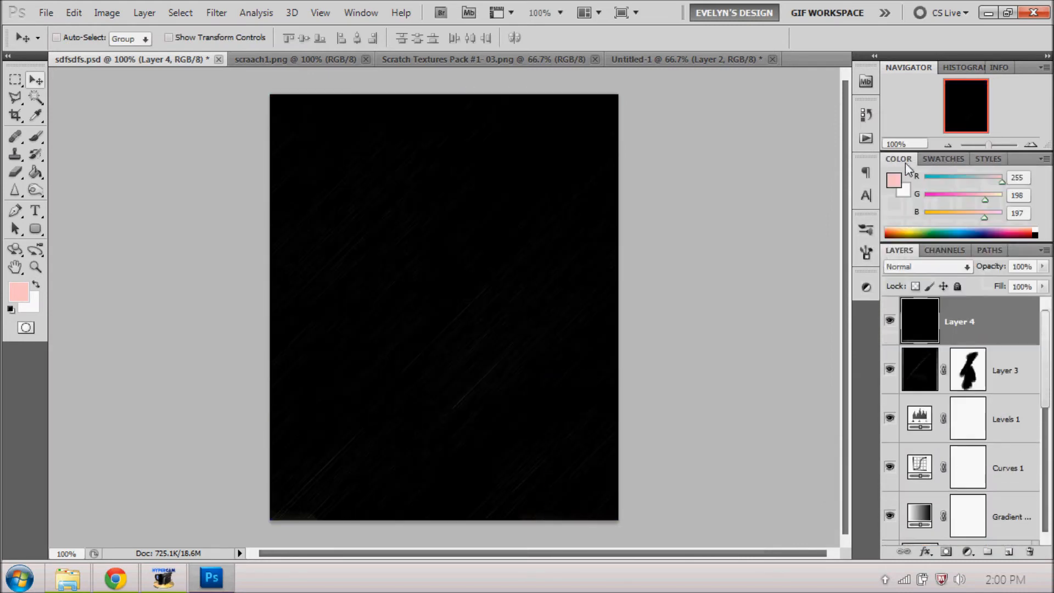
double_click(946, 158)
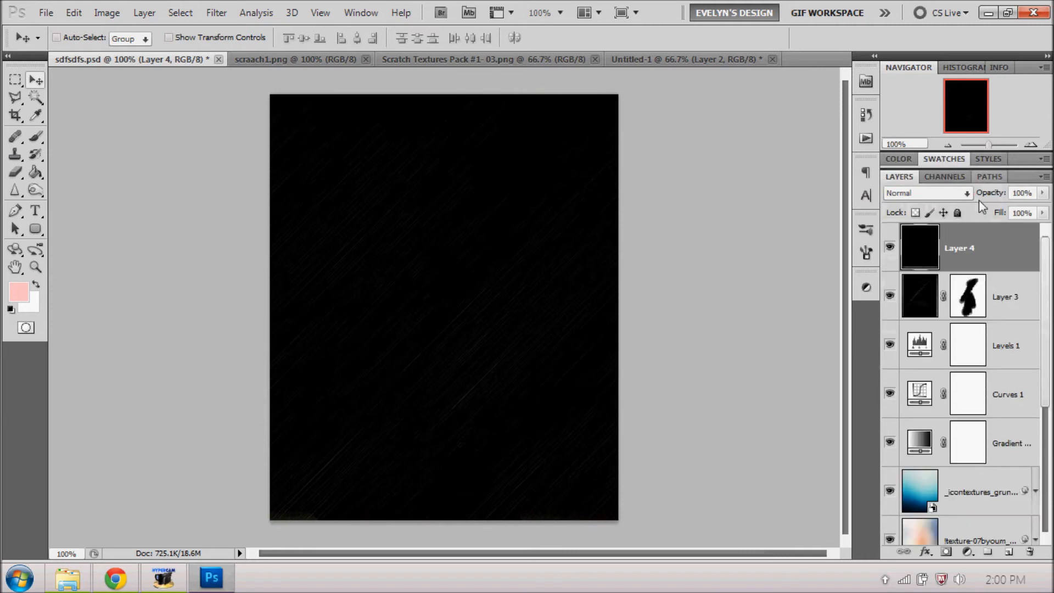
- Set the blend mode of the sharpened speckle texture layer to Color Dodge
click(927, 195)
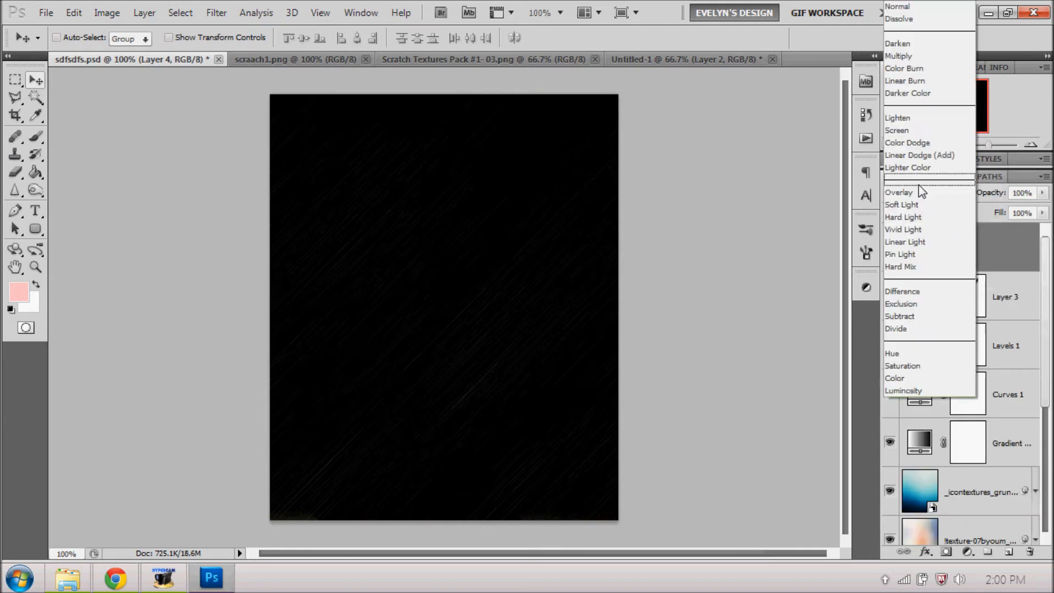
click(902, 130)
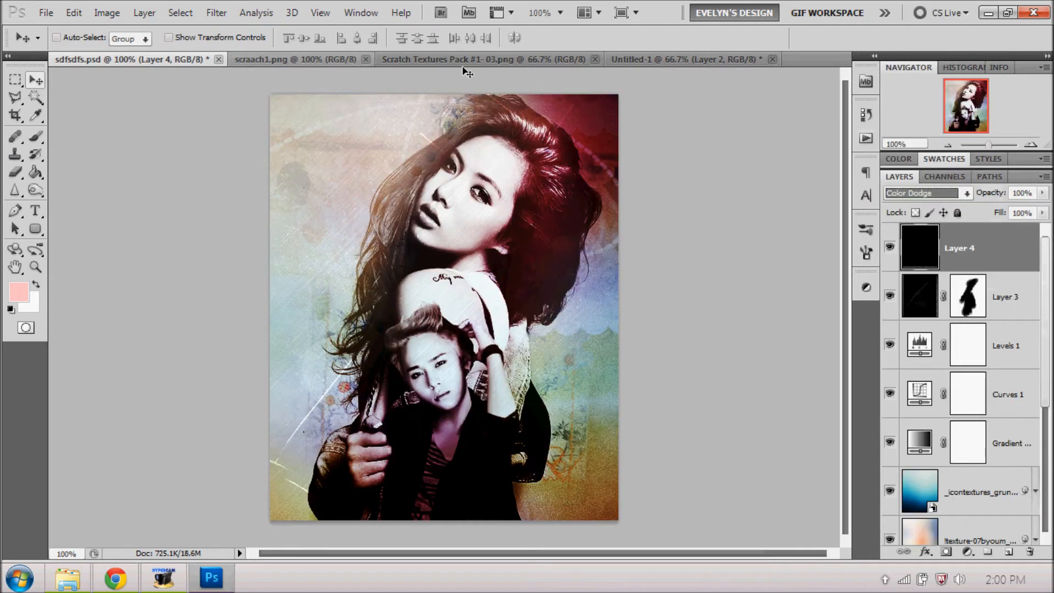
- Add a layer mask to the speckle texture layer and paint it black over the two people
click(946, 553)
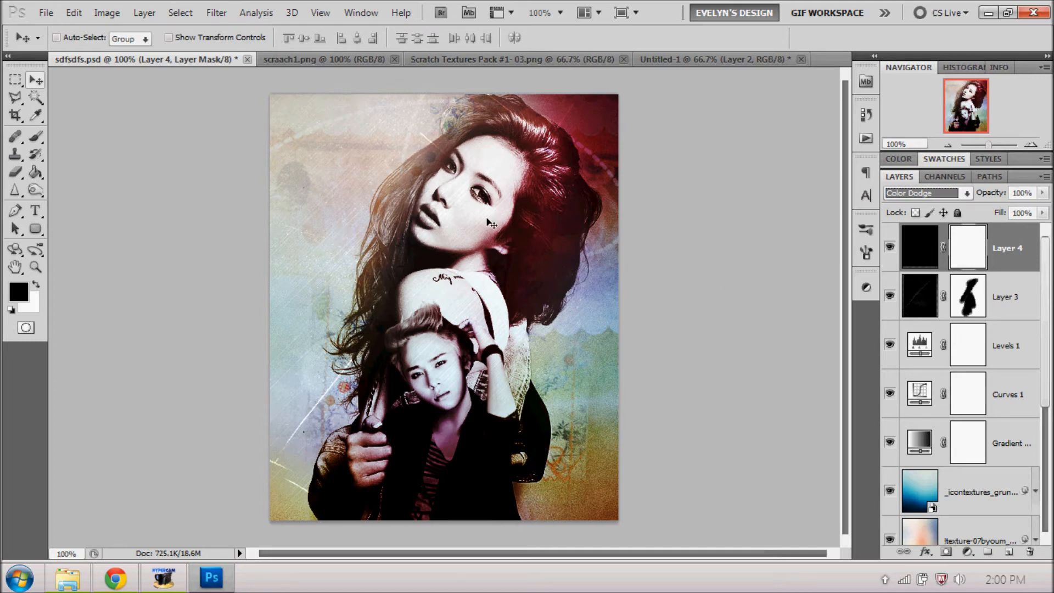
key(b)
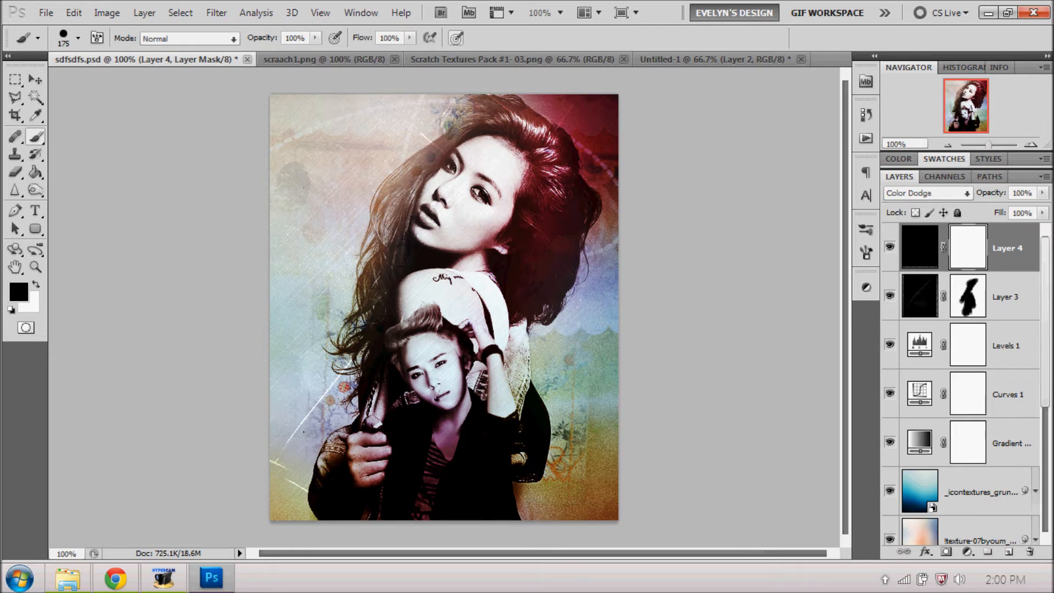
drag(384, 417, 371, 419)
- Examine how the individual colour texture layers affect the poster by hiding and showing them one at a time
scroll(910, 407, down, 5)
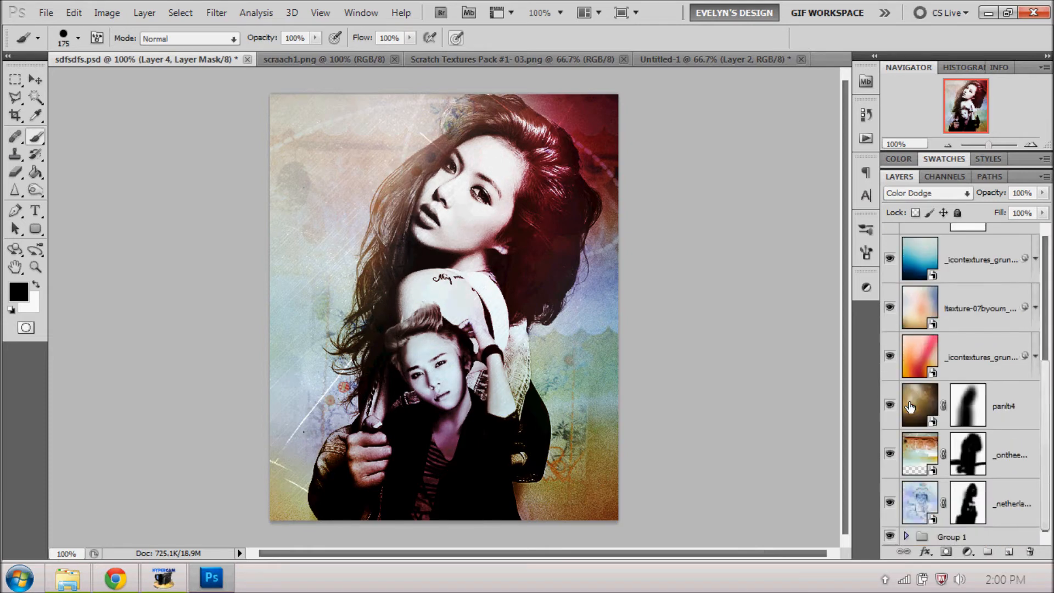
scroll(909, 406, up, 5)
scroll(912, 391, down, 1)
scroll(911, 391, up, 1)
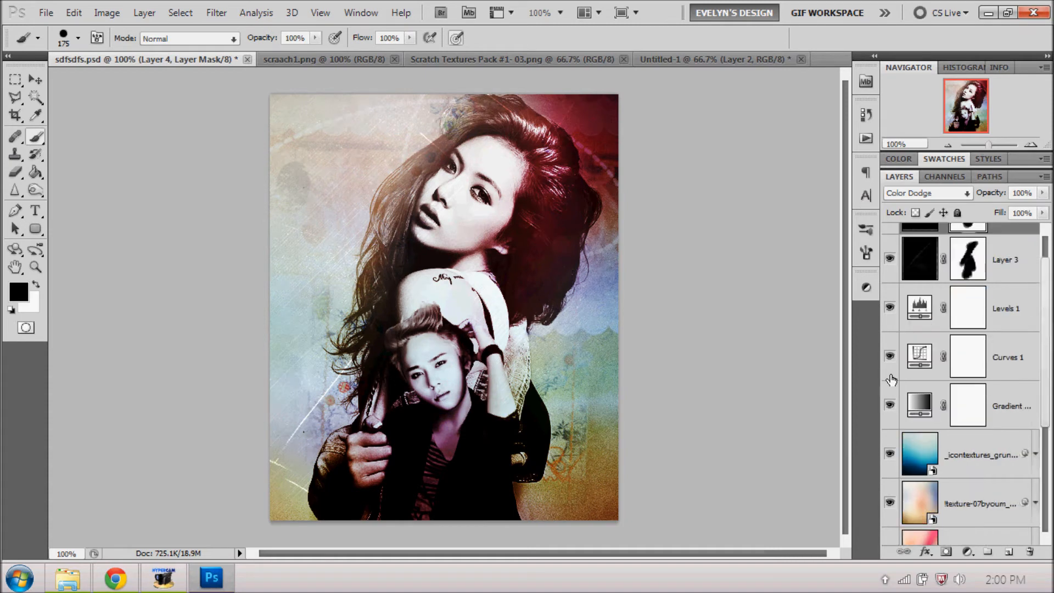
scroll(890, 398, down, 5)
click(890, 503)
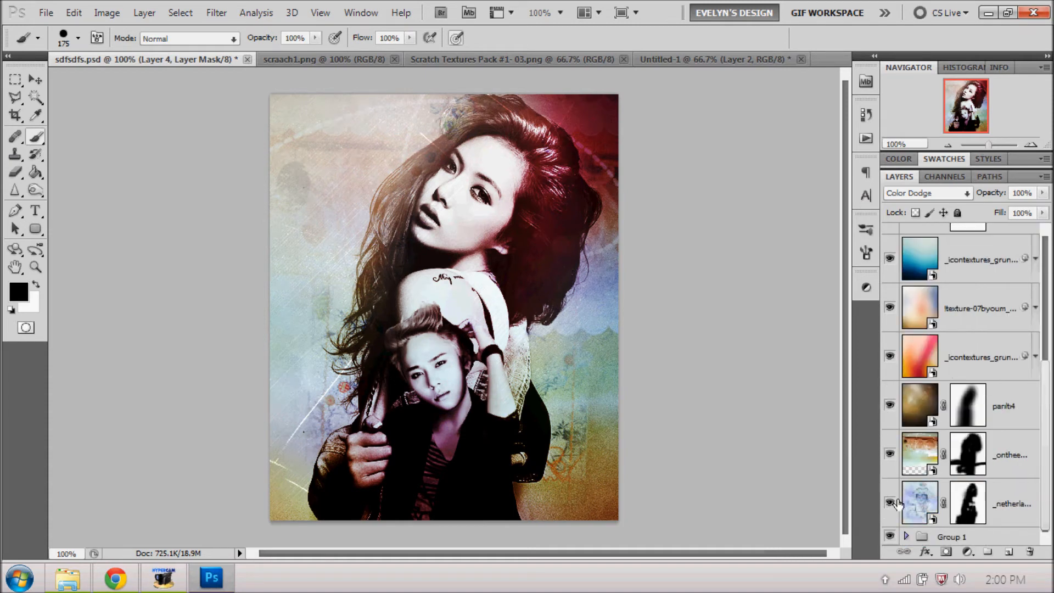
click(891, 503)
click(890, 357)
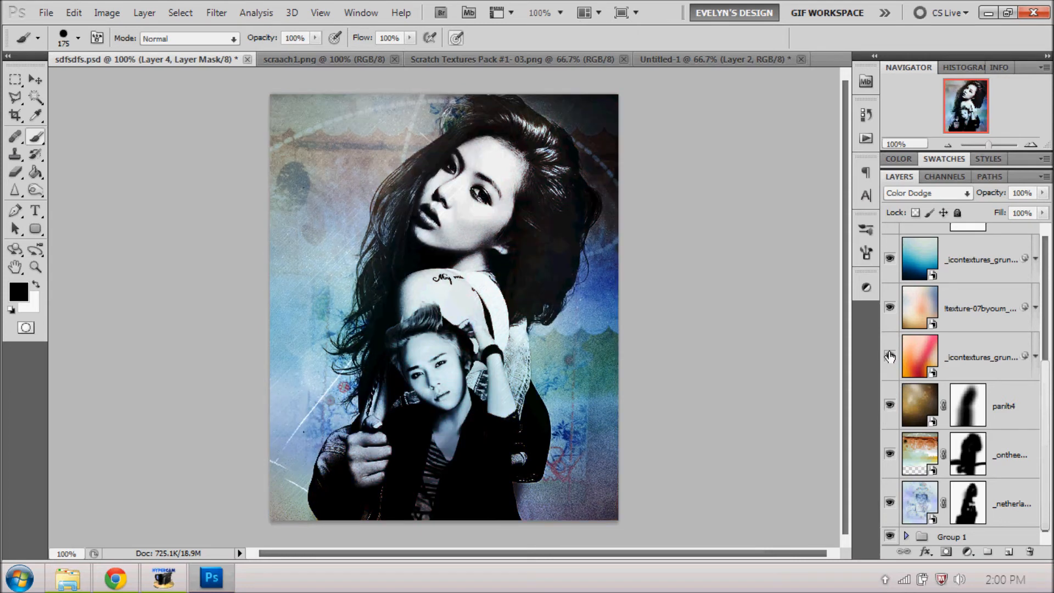
click(890, 356)
click(921, 357)
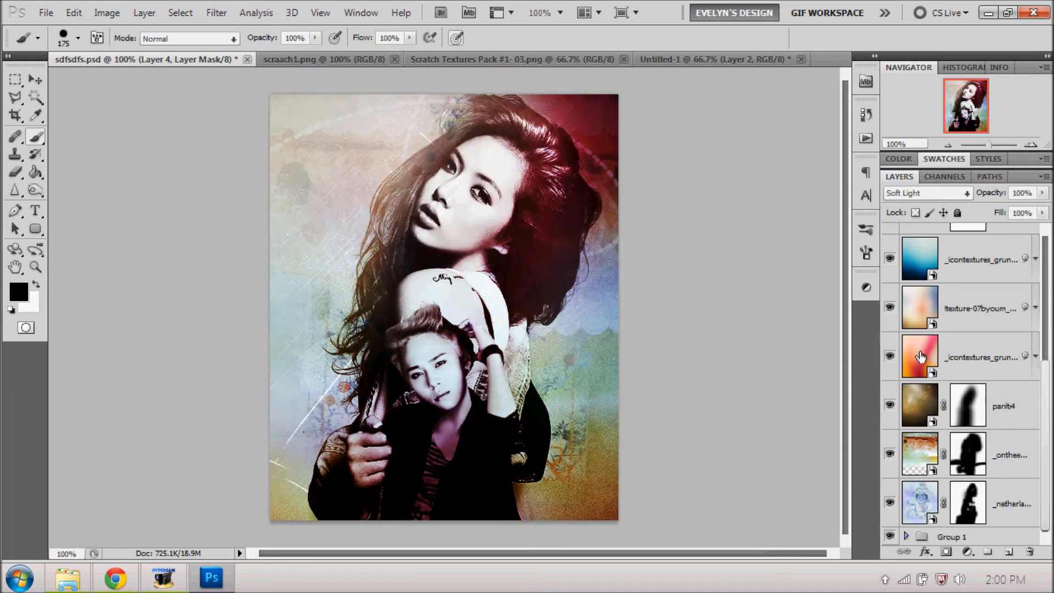
mouse_move(1042, 213)
mouse_down()
mouse_move(1033, 230)
mouse_move(1042, 228)
mouse_up()
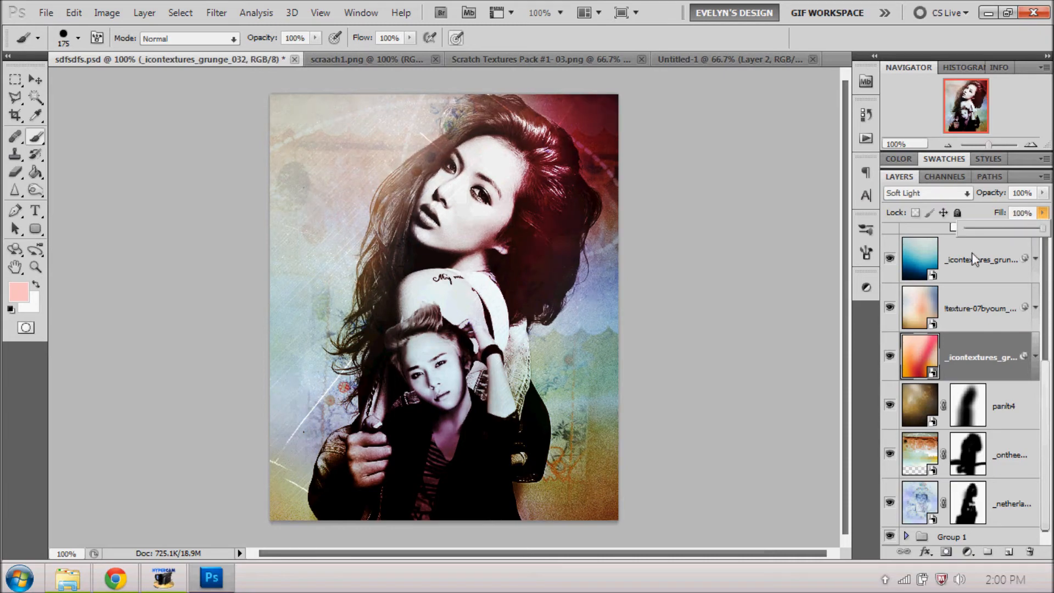
- Set the opacity of the blue _icontextures_grunge_021 texture layer to 71%
click(973, 259)
click(890, 258)
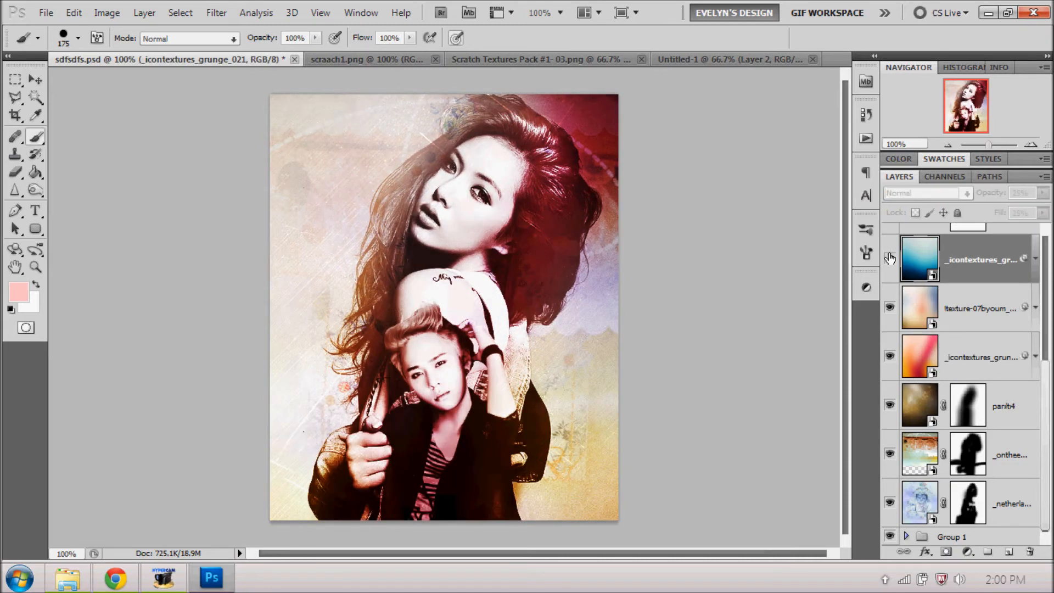
click(890, 258)
click(1043, 193)
drag(1043, 199, 1020, 209)
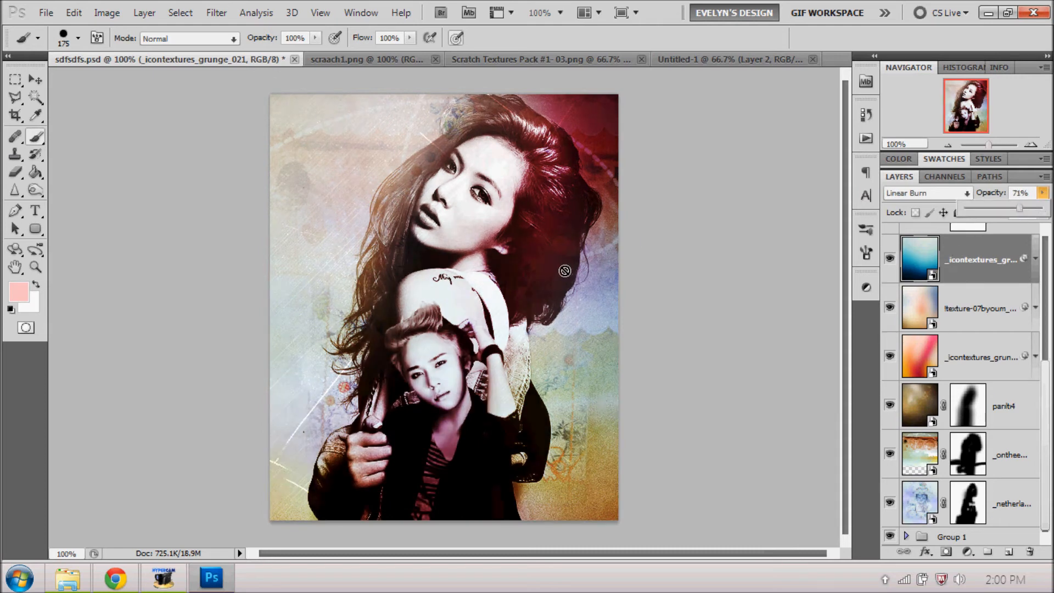
- Extend the black painted area on the topmost speckle layer's mask to cover more of the people
scroll(965, 262, up, 2)
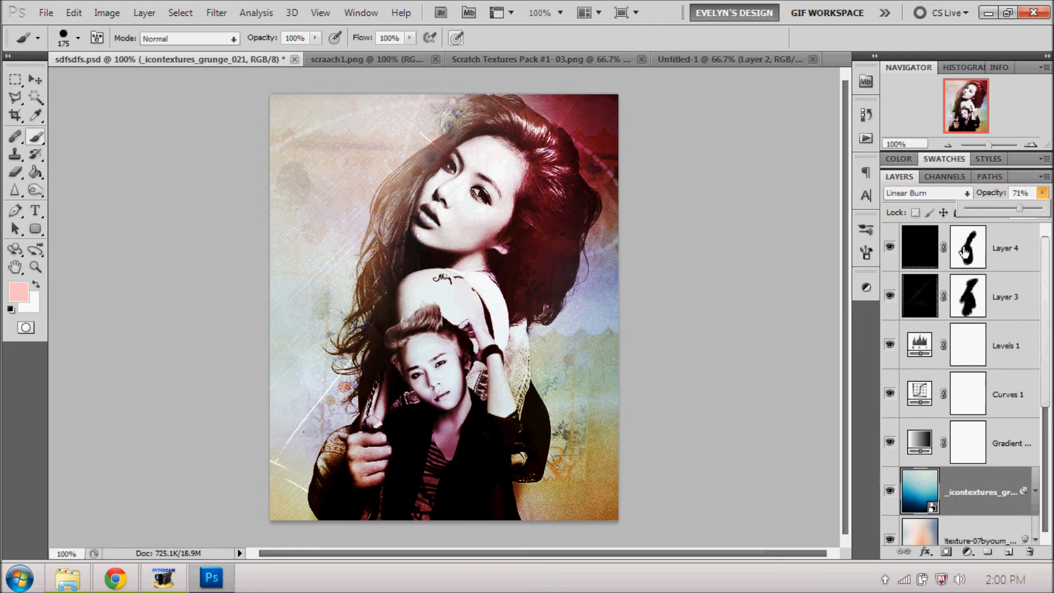
click(967, 250)
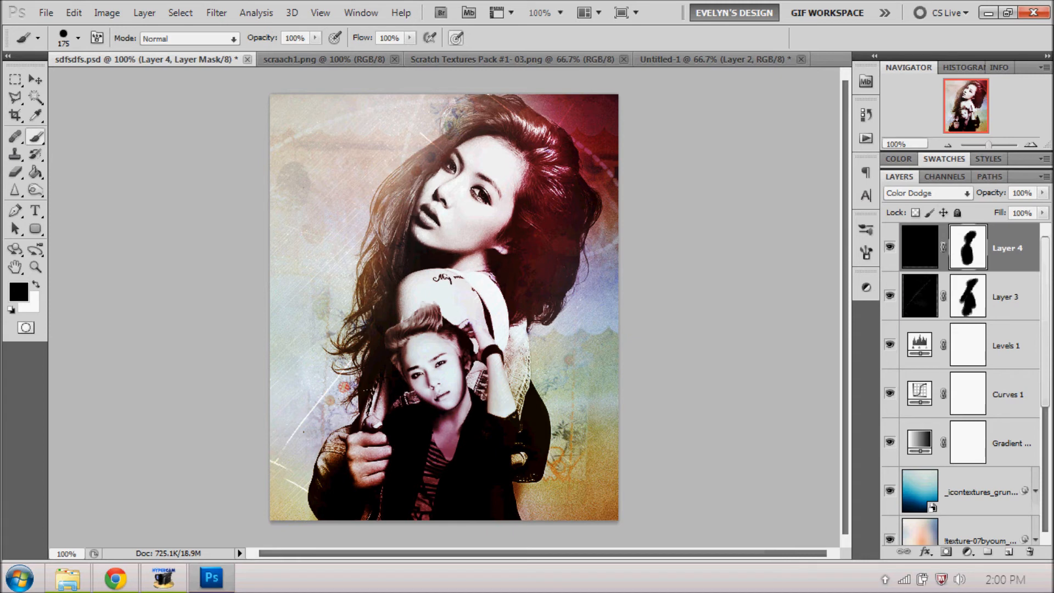
- Close scraach1.png and Scratch Textures Pack #1- 03.png and return to the poster sdfsdfs.psd
click(390, 61)
click(395, 60)
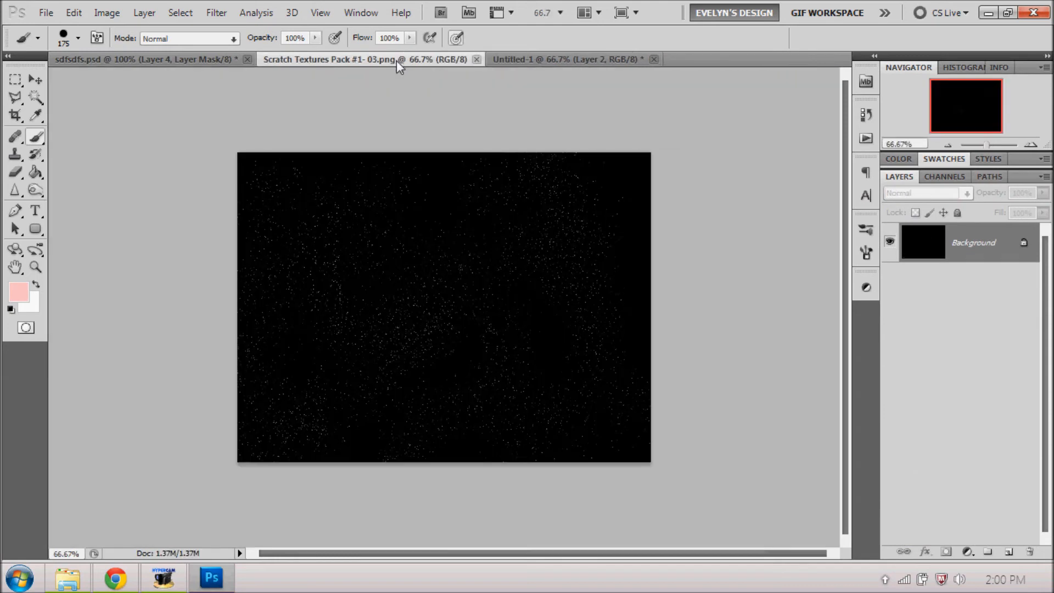
click(477, 60)
click(212, 62)
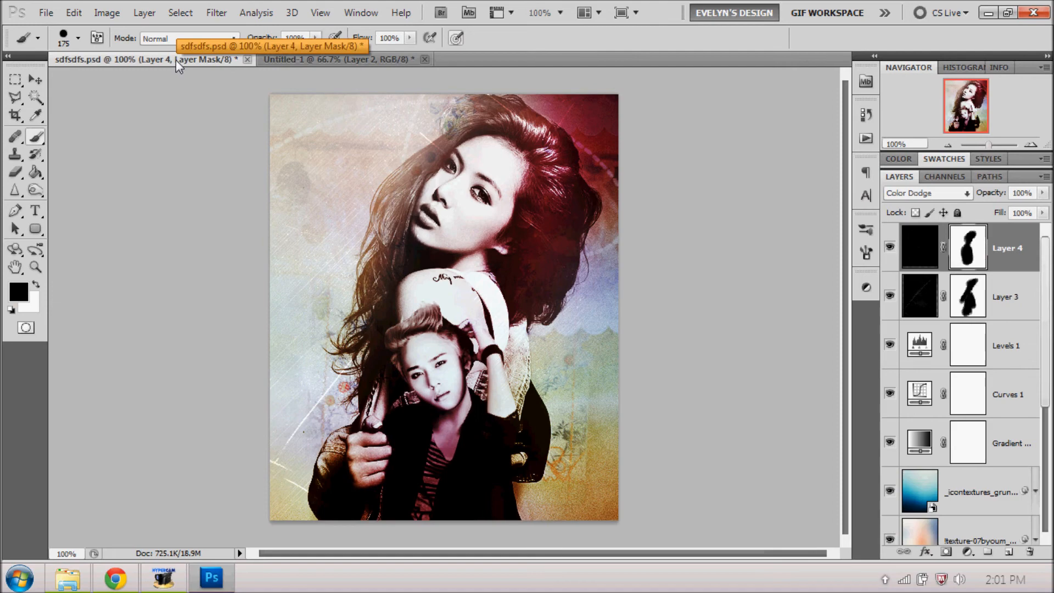
- Place the crown image 001 (3) from the Tumblr Textures folder into the poster, over its lower half
click(67, 578)
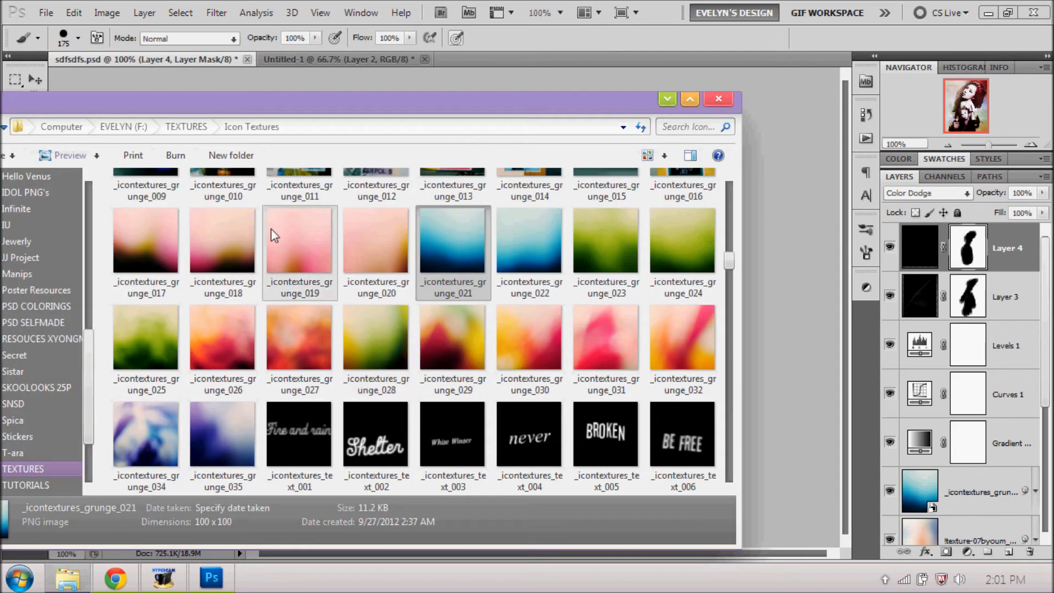
click(186, 127)
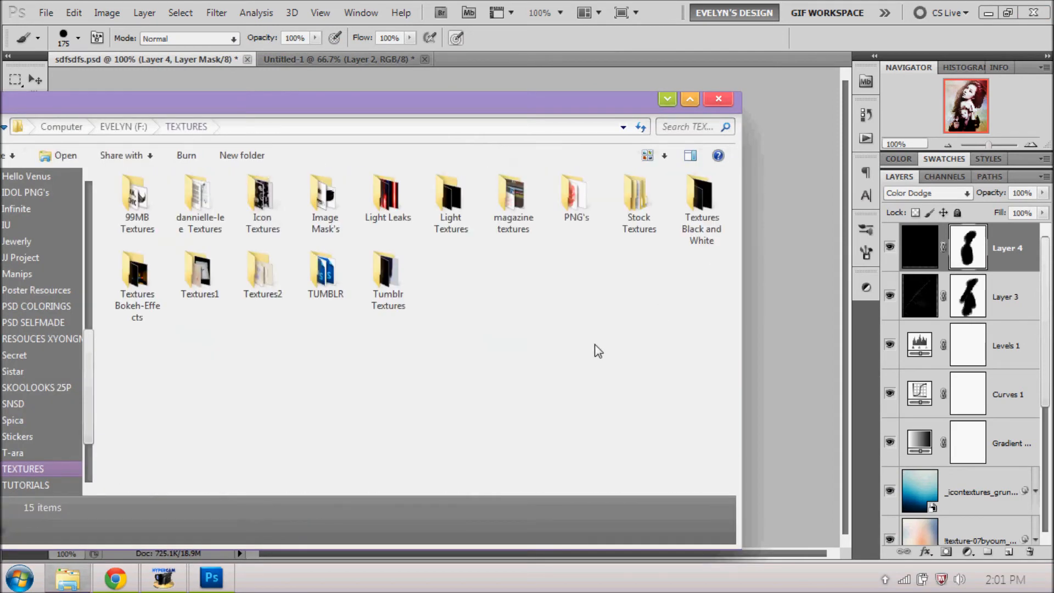
double_click(362, 274)
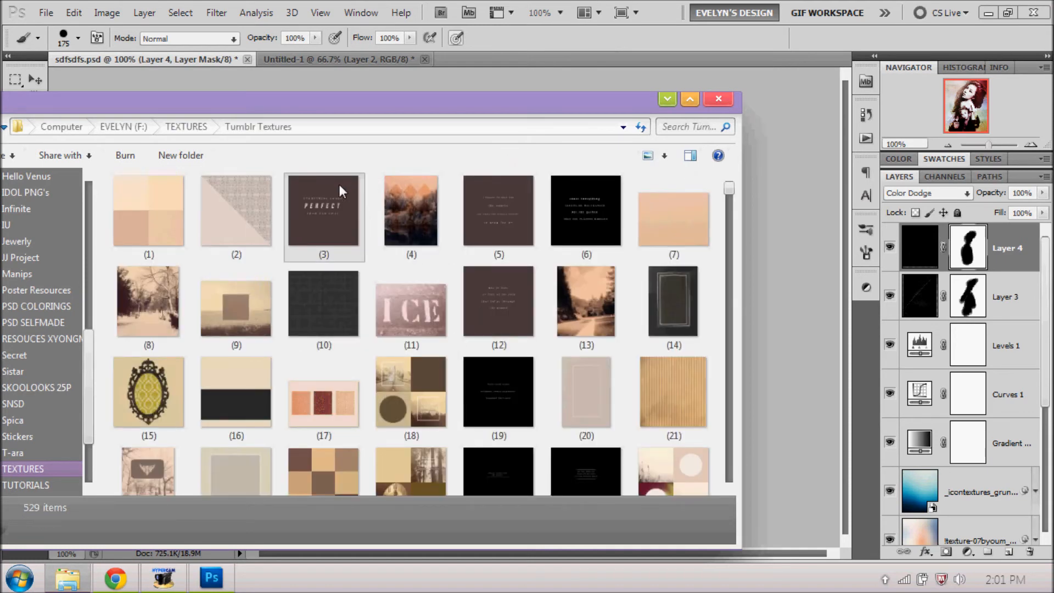
scroll(456, 291, down, 5)
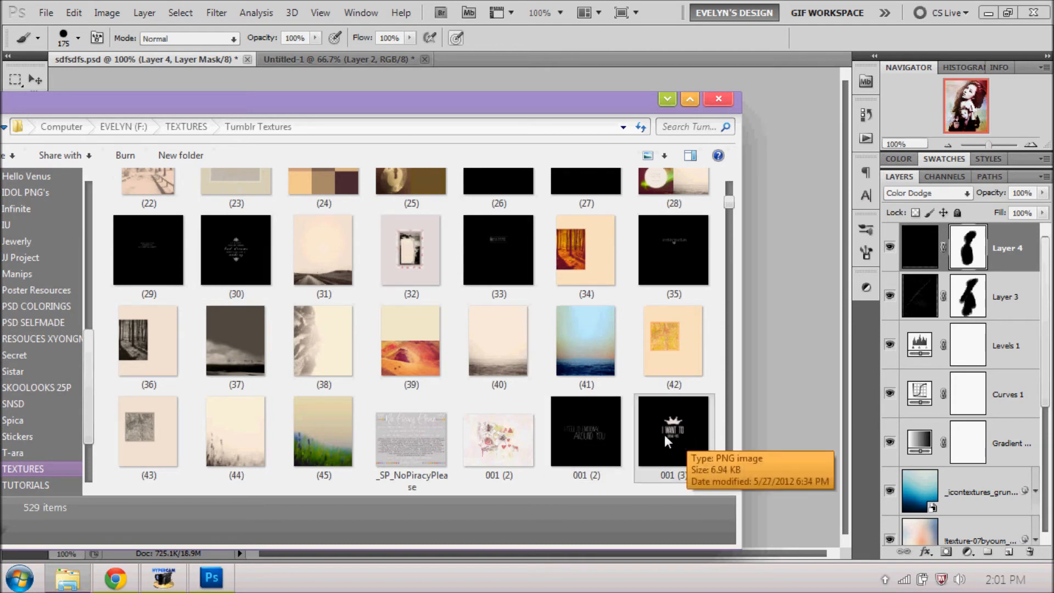
drag(659, 433, 798, 286)
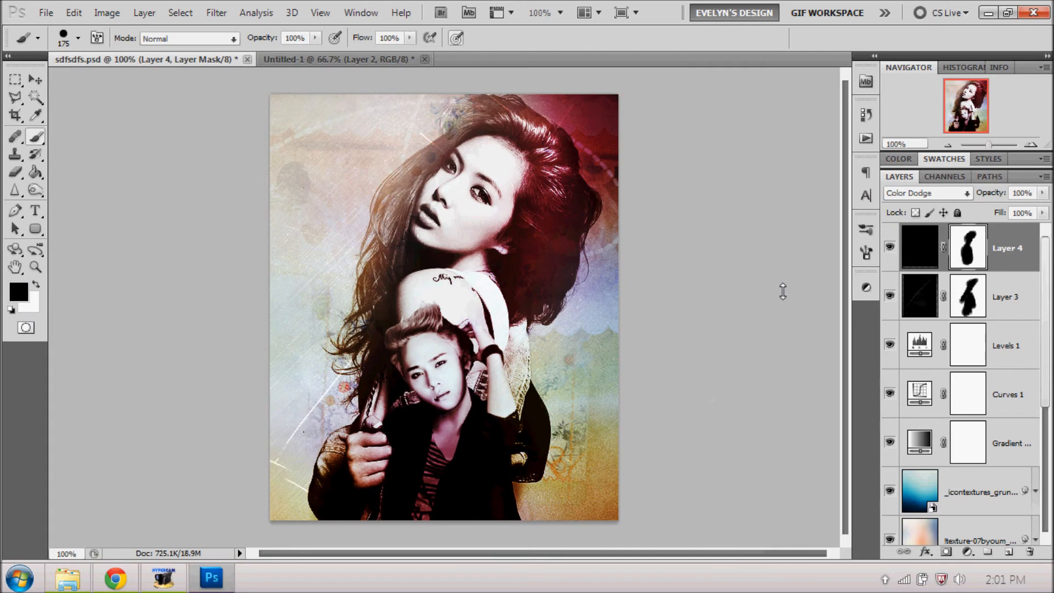
drag(444, 316, 449, 482)
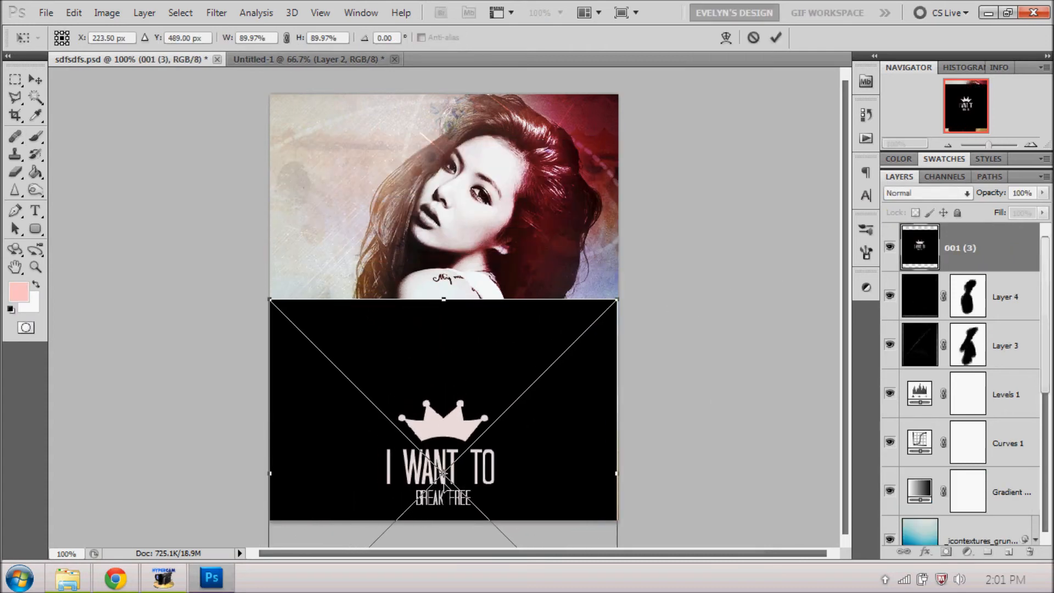
click(782, 41)
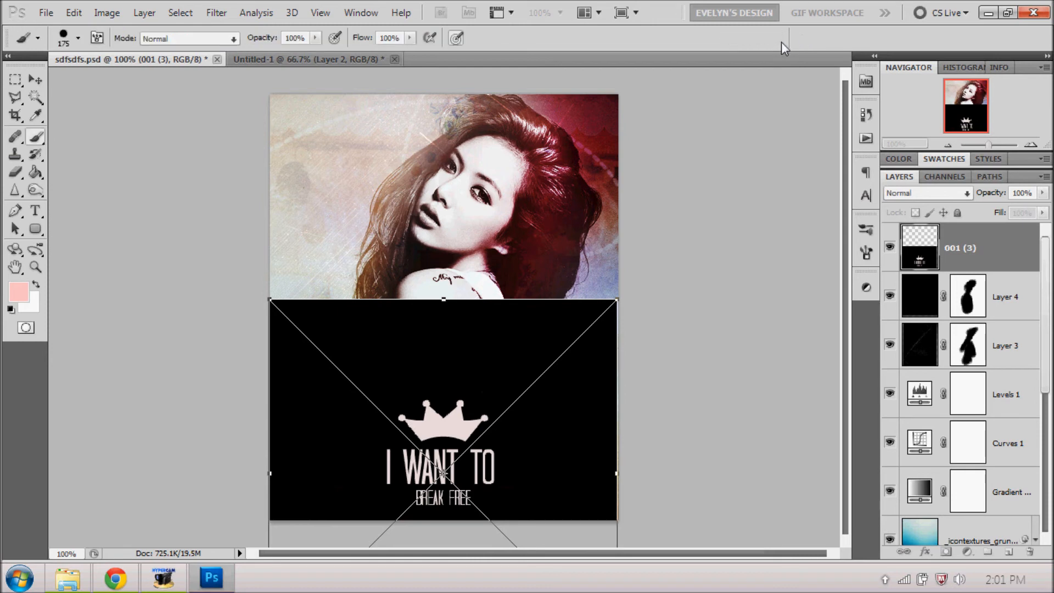
- Align the crown text image horizontally centred and flush with the canvas's bottom edge, then deselect
key(v)
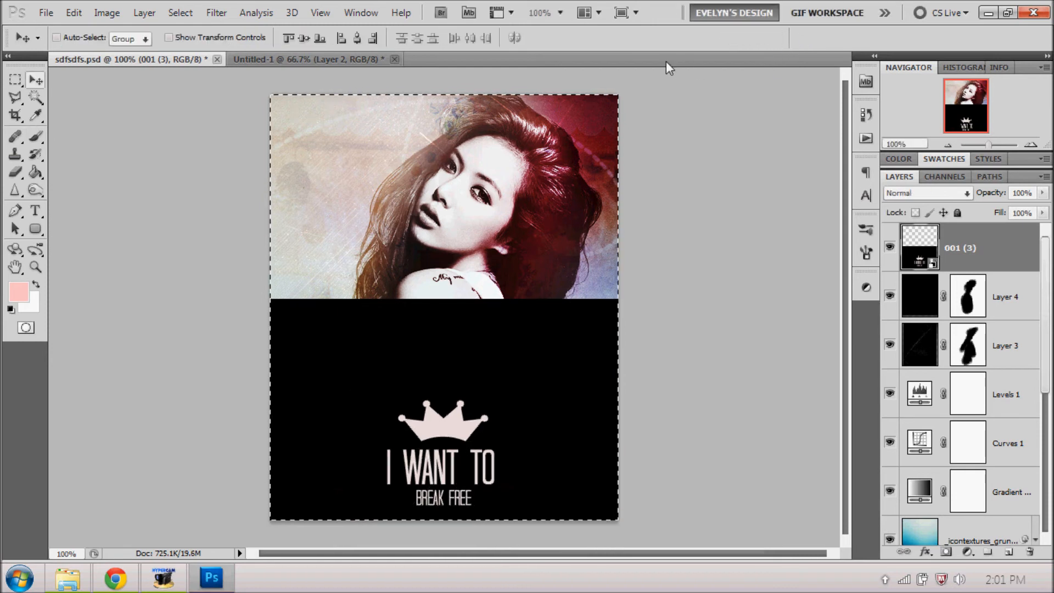
click(306, 36)
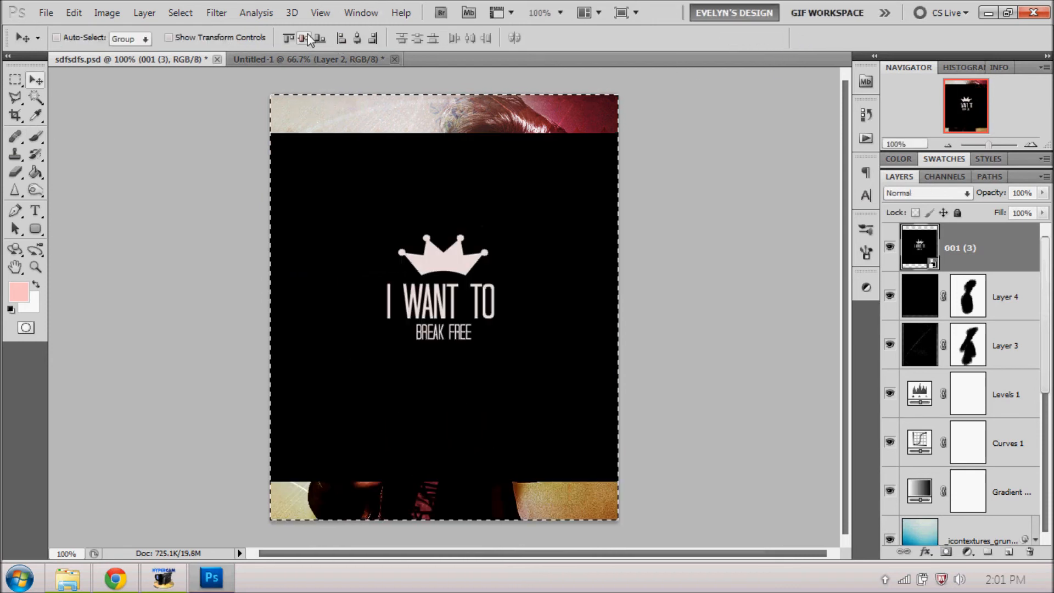
click(358, 39)
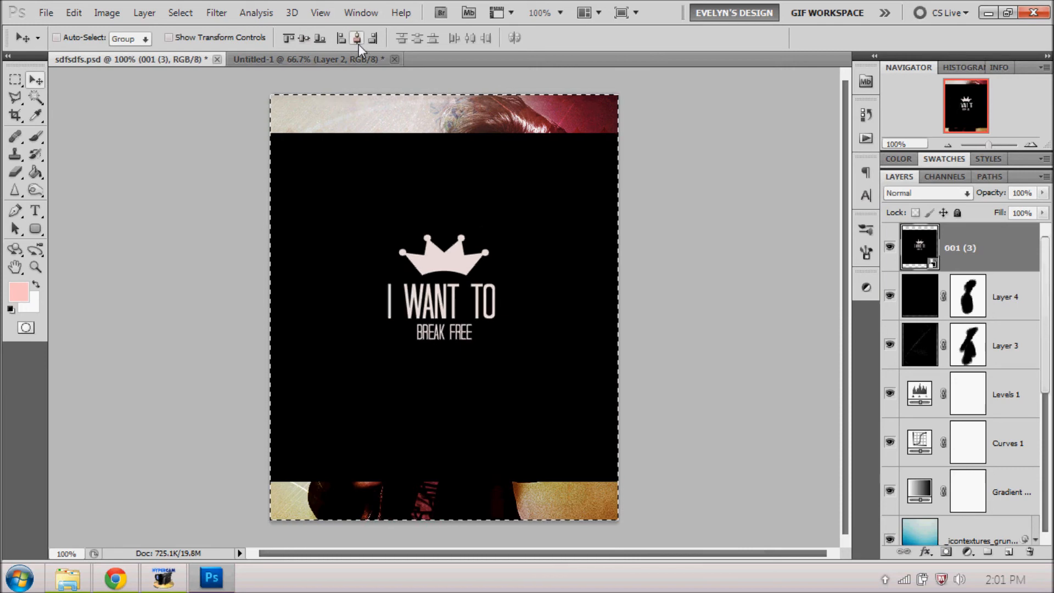
click(328, 41)
key(ctrl+d)
- Set the crown text layer's blend mode to Screen after trying the other lightening modes up to Lighter Color
click(951, 194)
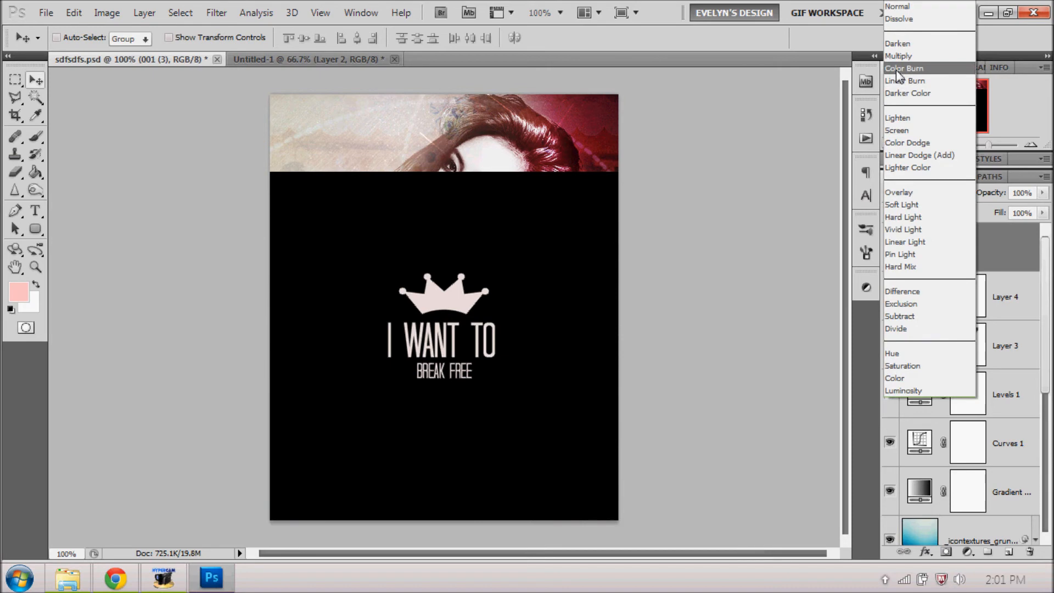
click(908, 131)
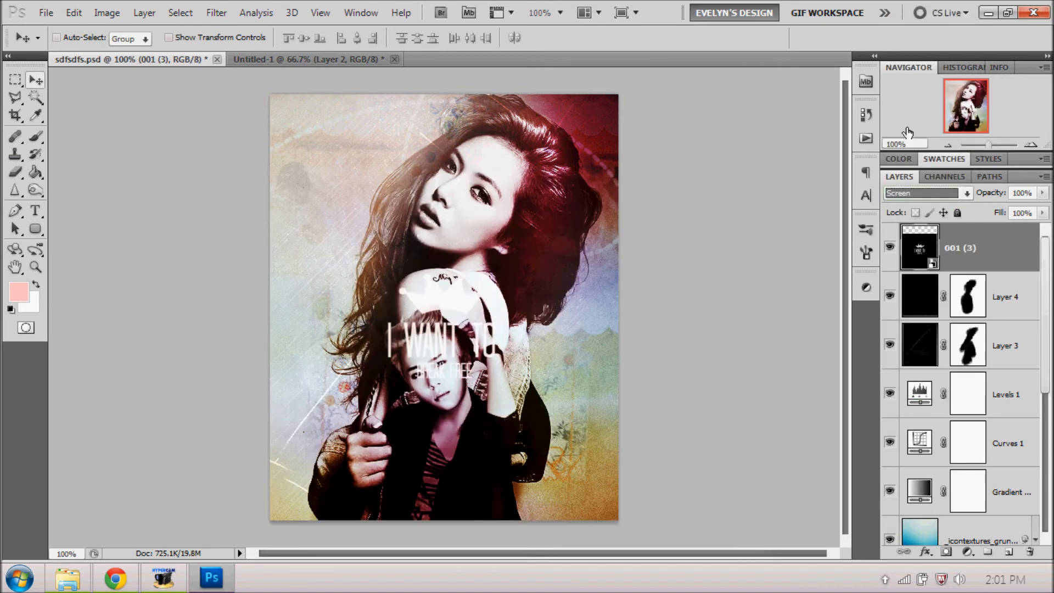
key(Down)
key(Down)
key(Down)
key(Down)
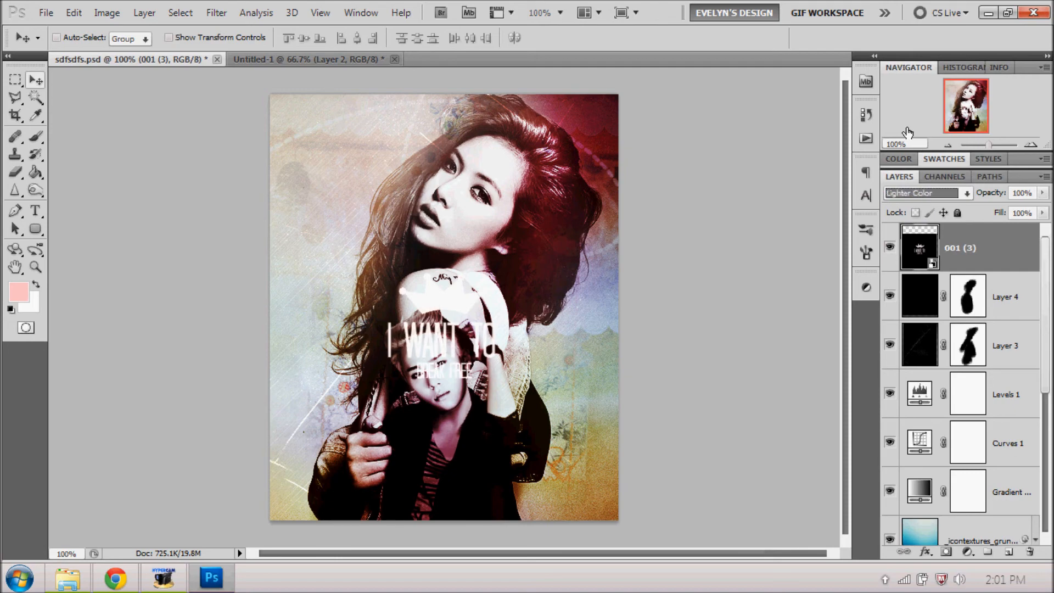
key(Up)
key(Up)
key(Up)
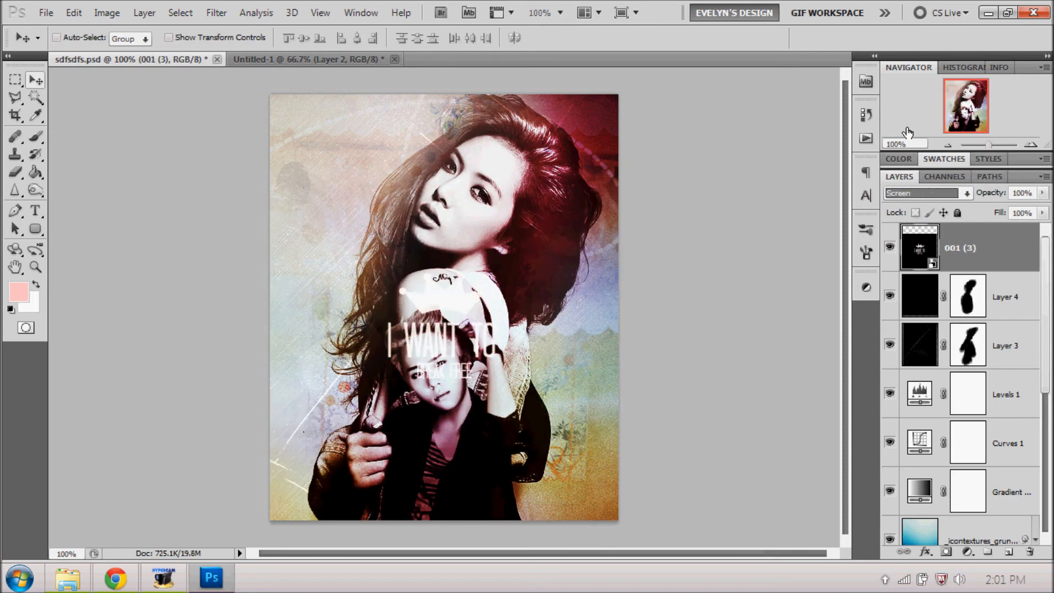
- Move the crown and I WANT TO BREAK FREE text down onto the young man's dark jacket, below his face
key(shift+Down)
key(shift+Down)
key(shift+Down)
key(shift+Down)
key(shift+Down)
key(shift+Down)
key(shift+Down)
key(shift+Down)
key(shift+Down)
key(shift+Down)
key(shift+Down)
key(shift+Down)
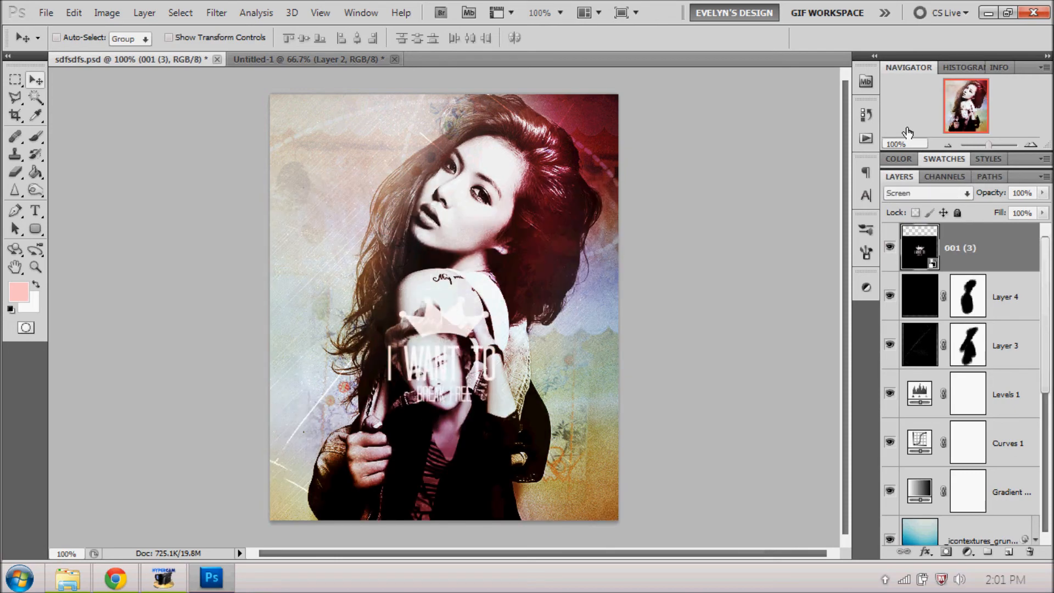
key(shift+Down)
key(shift+Down)
key(shift+Down)
key(shift+Down)
key(shift+Down)
key(shift+Down)
key(shift+Down)
key(shift+Down)
key(shift+Down)
key(shift+Down)
key(shift+Down)
key(shift+Down)
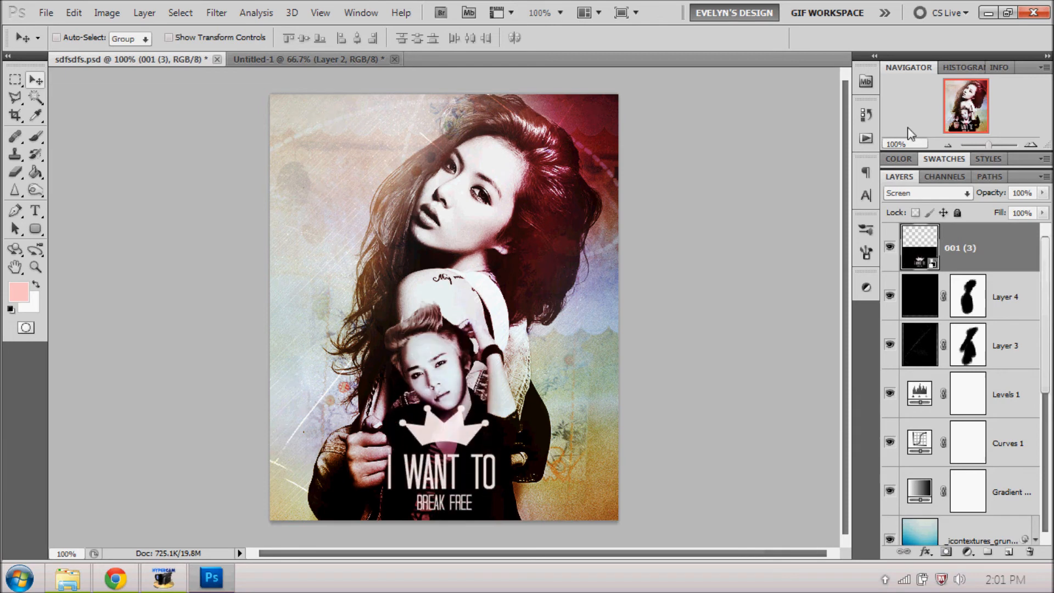
key(shift+Up)
key(Up)
key(Up)
key(Up)
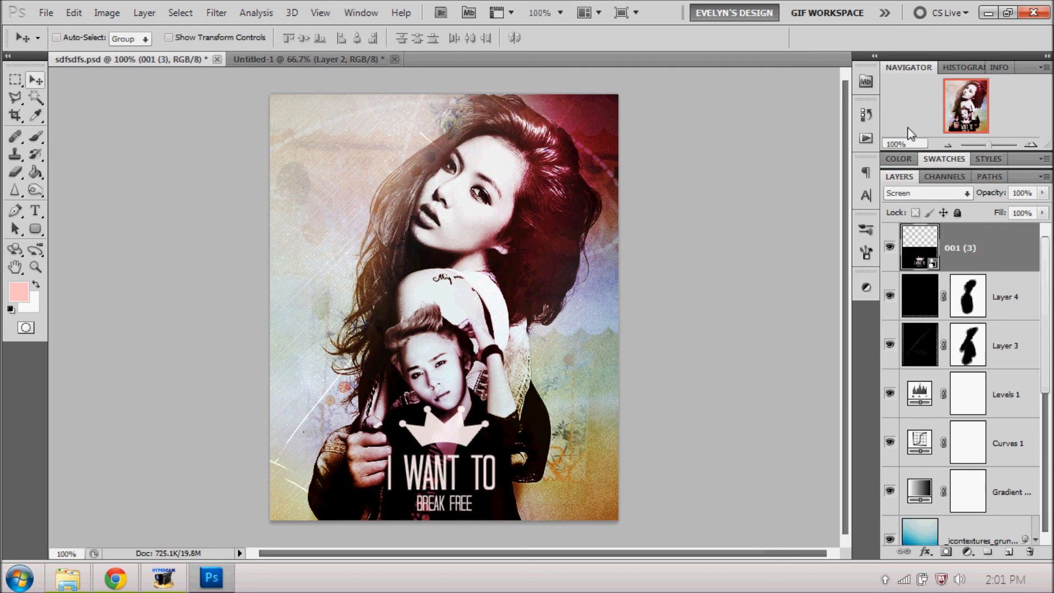
- Rasterize the crown text layer and ready the Brush tool with the default black foreground colour
key(b)
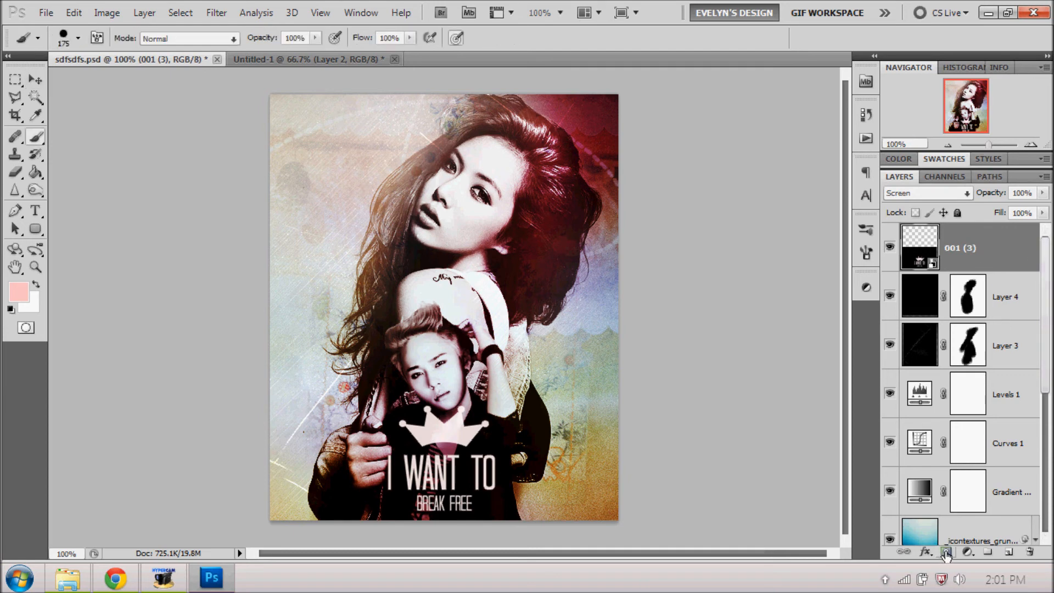
key(d)
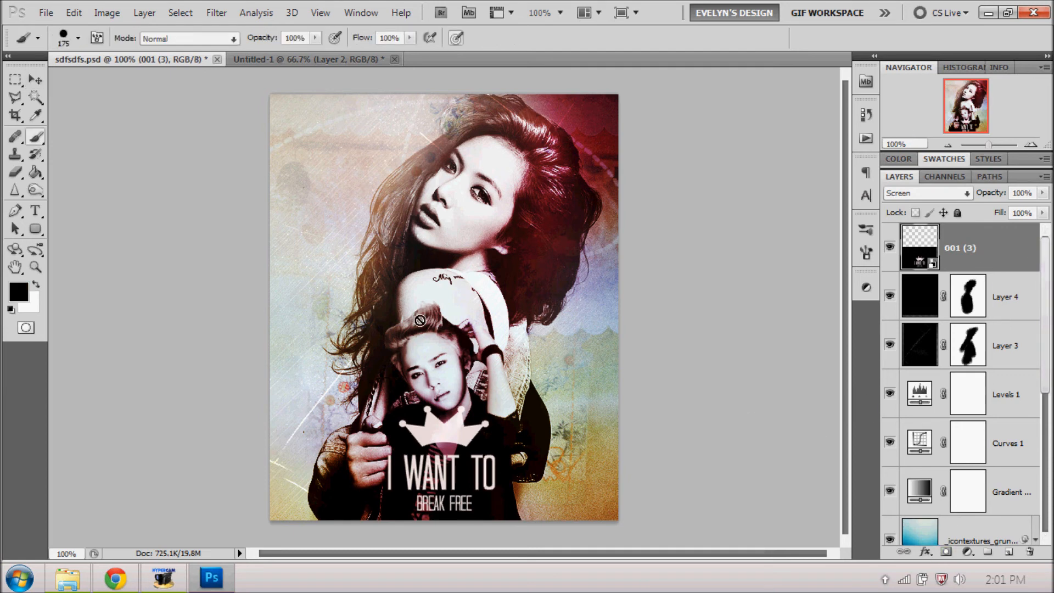
right_click(989, 251)
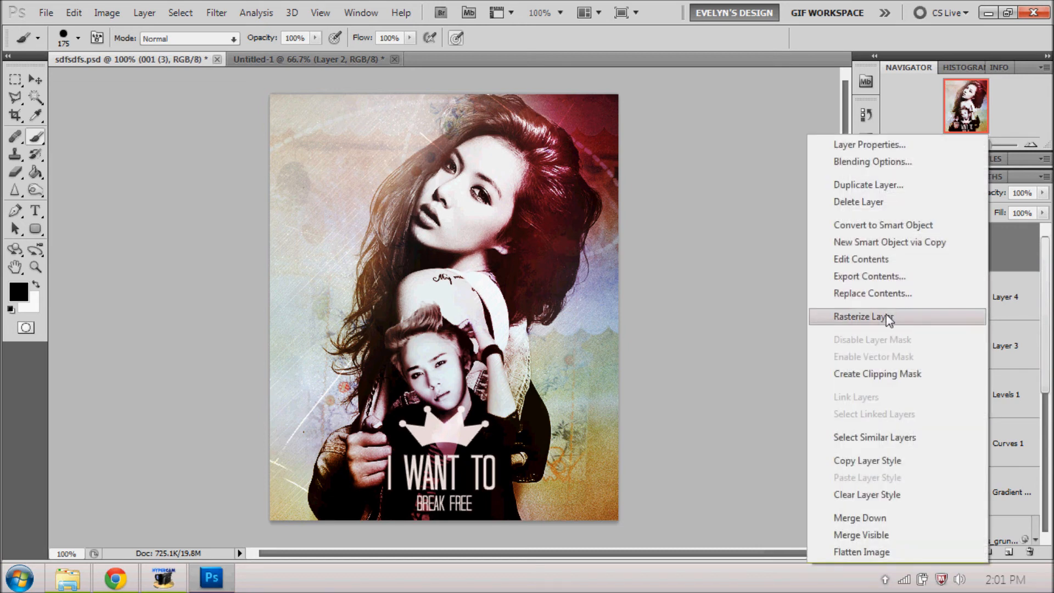
click(889, 317)
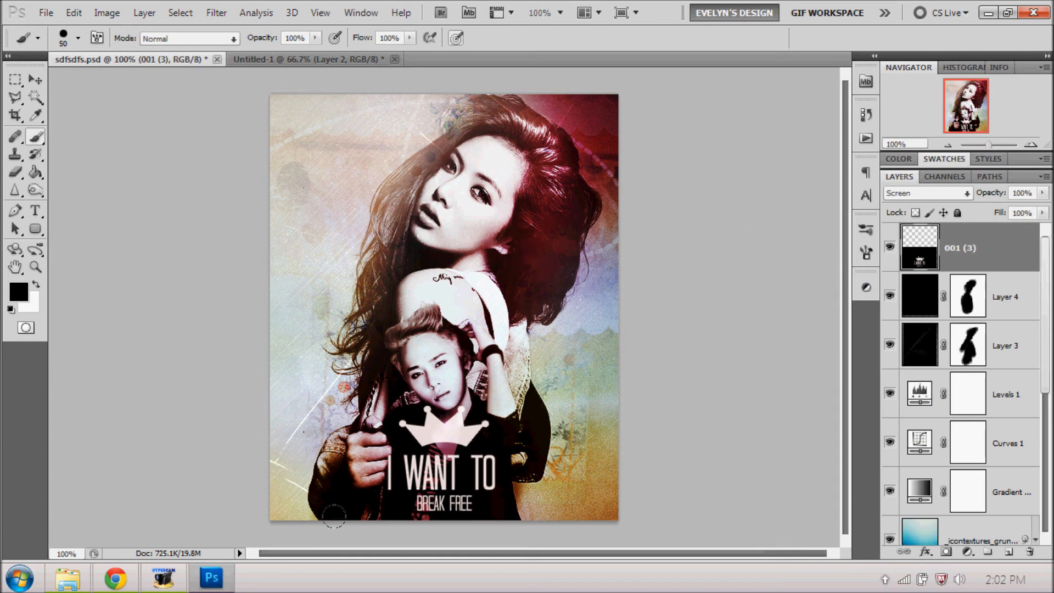
- Paint over the crown above the I WANT TO text in black with a 25 px brush
key([)
key([)
key([)
mouse_move(401, 424)
mouse_down()
mouse_move(447, 440)
mouse_move(421, 442)
mouse_move(434, 440)
mouse_move(442, 419)
mouse_move(426, 418)
mouse_move(440, 423)
mouse_move(432, 435)
mouse_move(464, 404)
mouse_move(449, 435)
mouse_move(467, 438)
mouse_move(453, 438)
mouse_move(481, 424)
mouse_move(464, 442)
mouse_move(464, 407)
mouse_up()
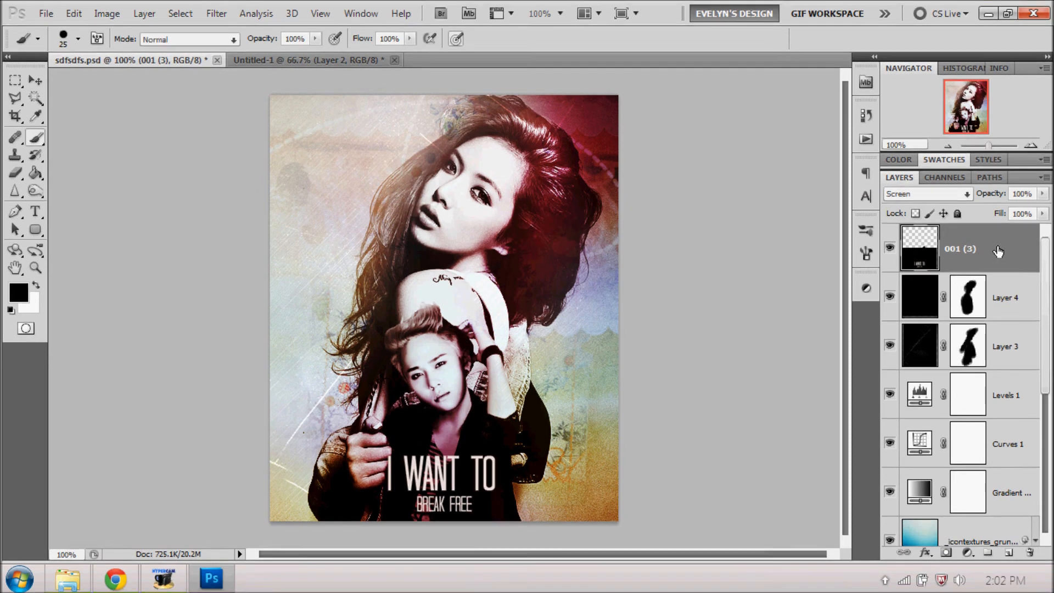
- Stamp all visible layers into a new top layer and apply a 0.3-pixel Gaussian Blur to it
key(ctrl+alt+shift+e)
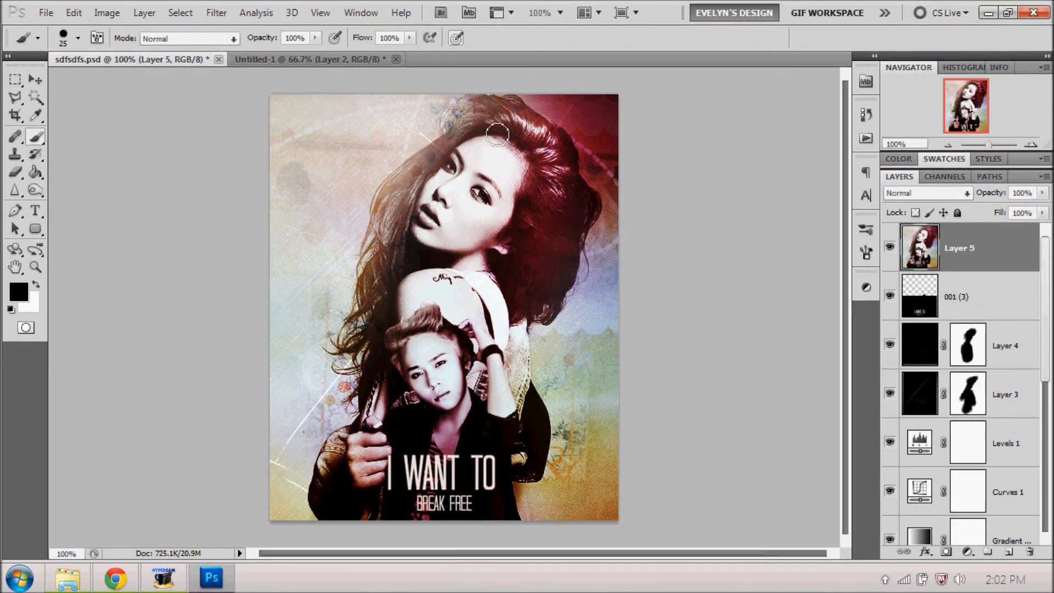
click(217, 13)
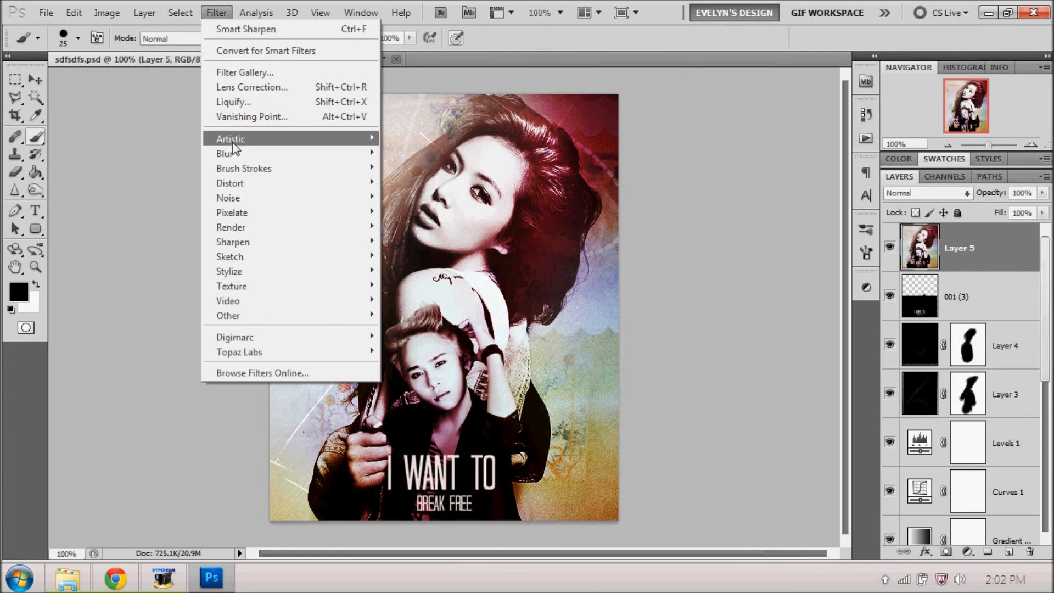
mouse_move(231, 154)
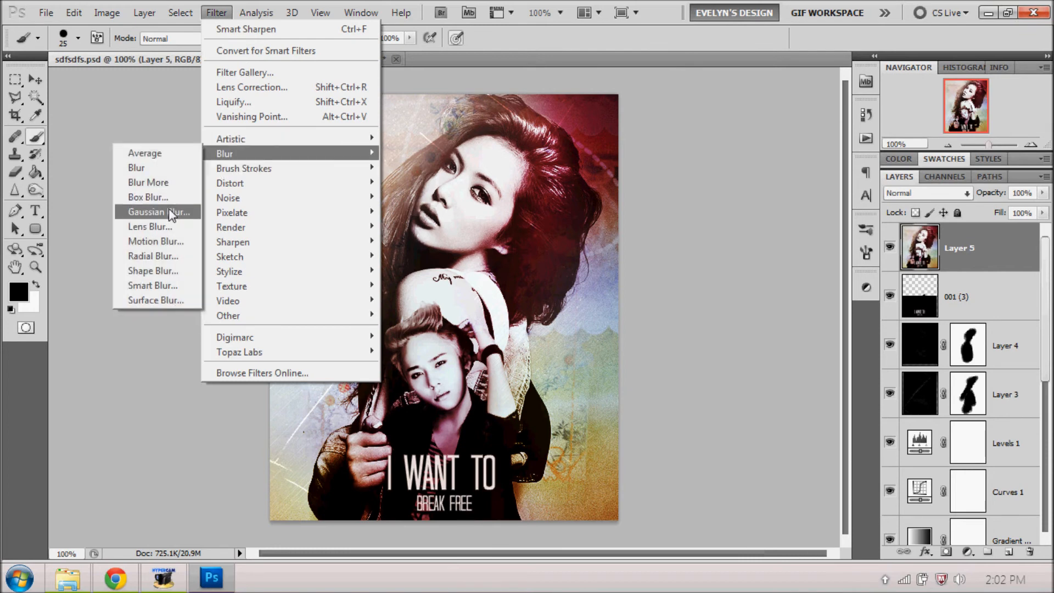
click(169, 209)
text(0.3)
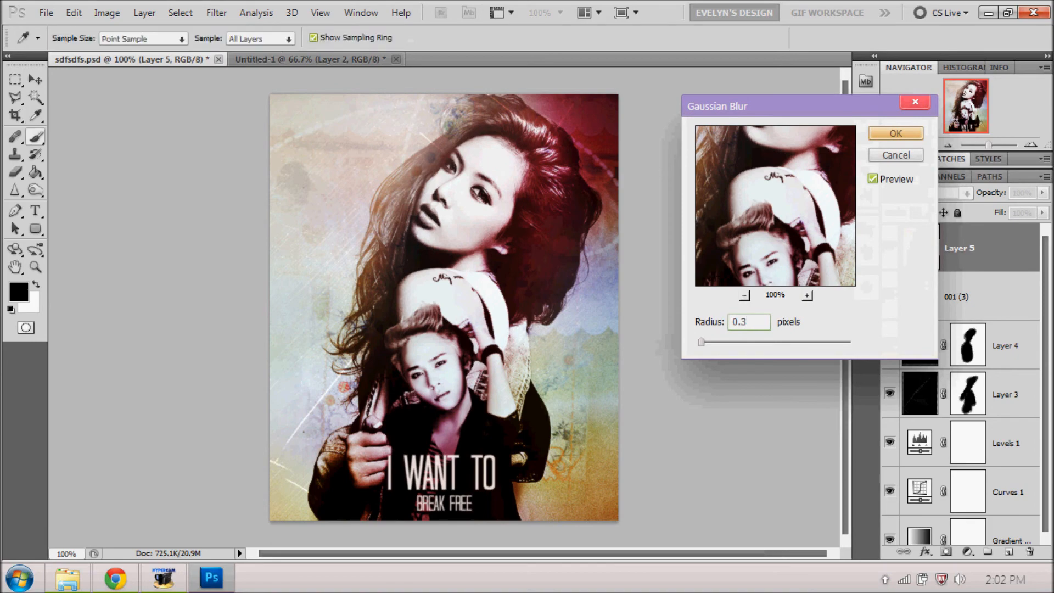
key(Return)
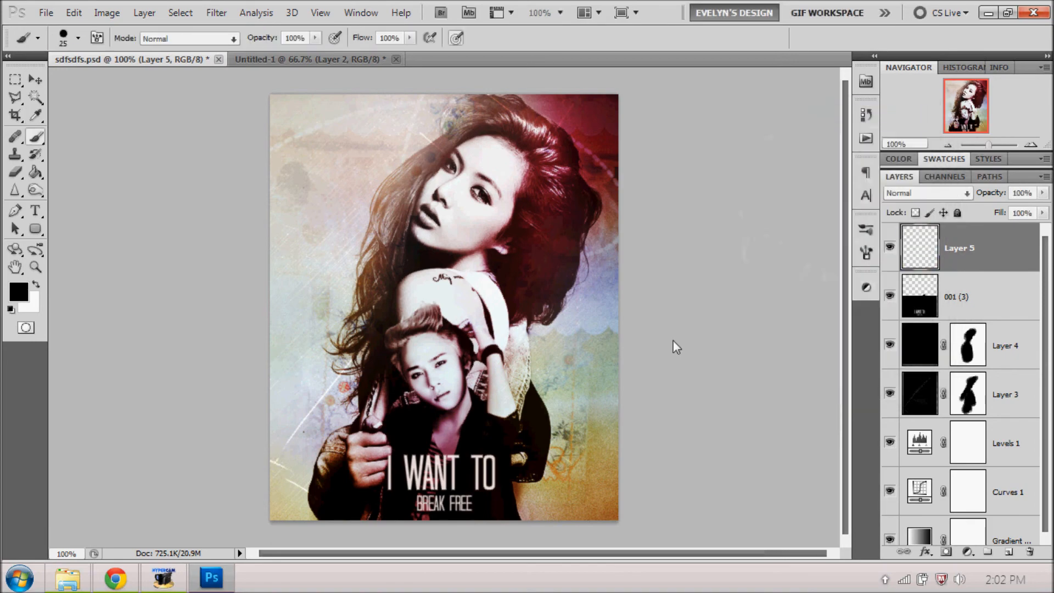
- Smart Sharpen the stamped layer at 500% with a 0.3 px radius, removing Gaussian Blur, and lower its fill to 58%
click(211, 13)
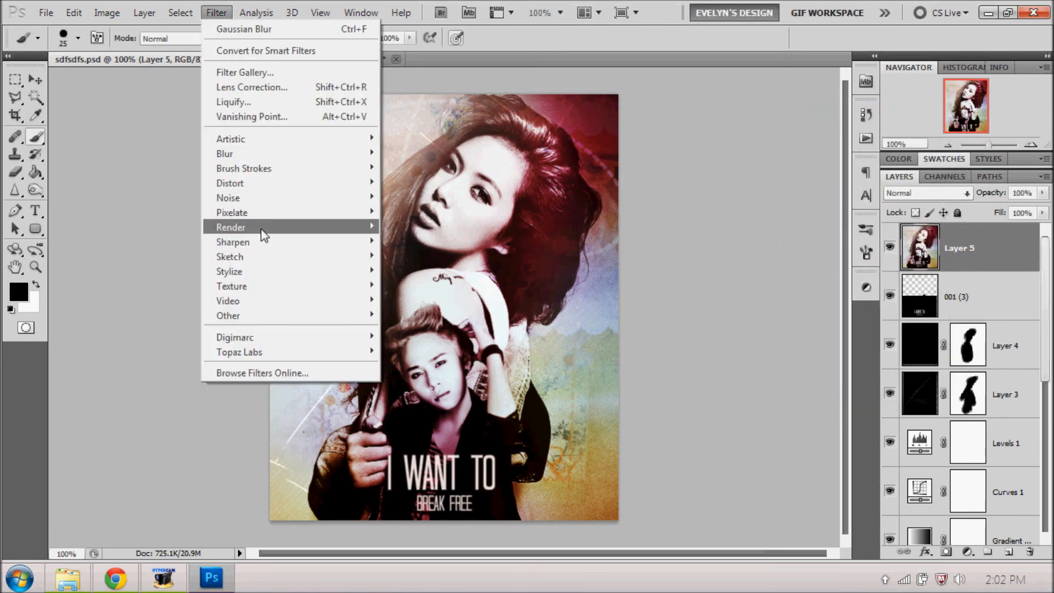
mouse_move(259, 242)
click(167, 285)
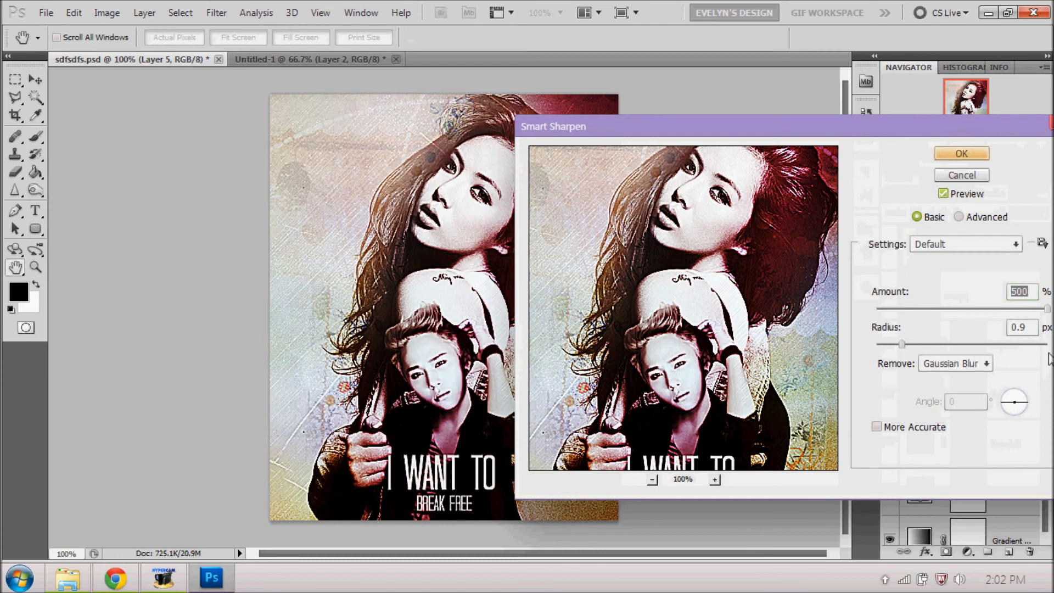
click(1030, 327)
text(2)
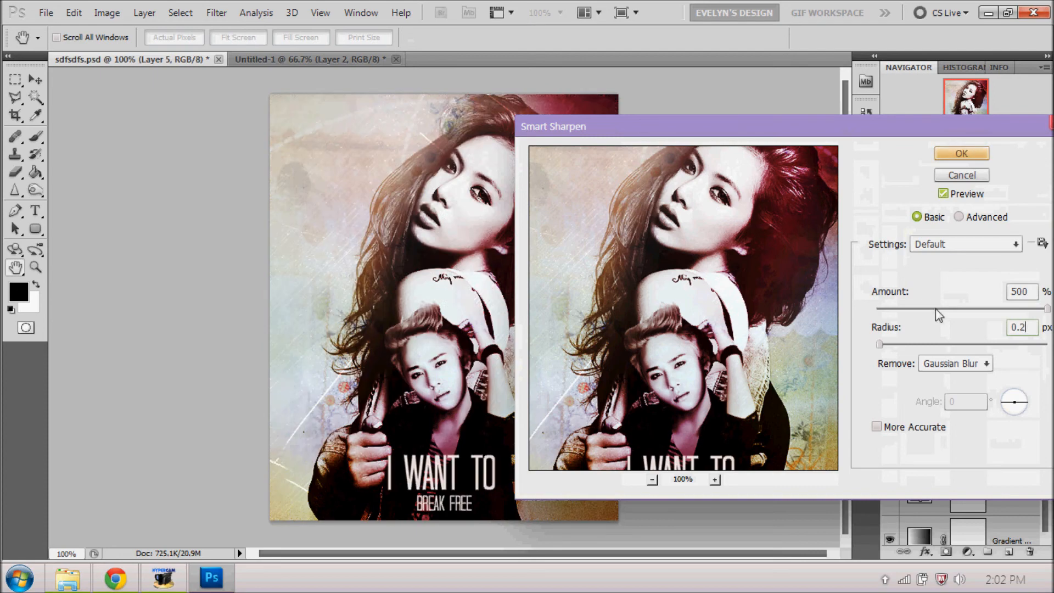
key(BackSpace)
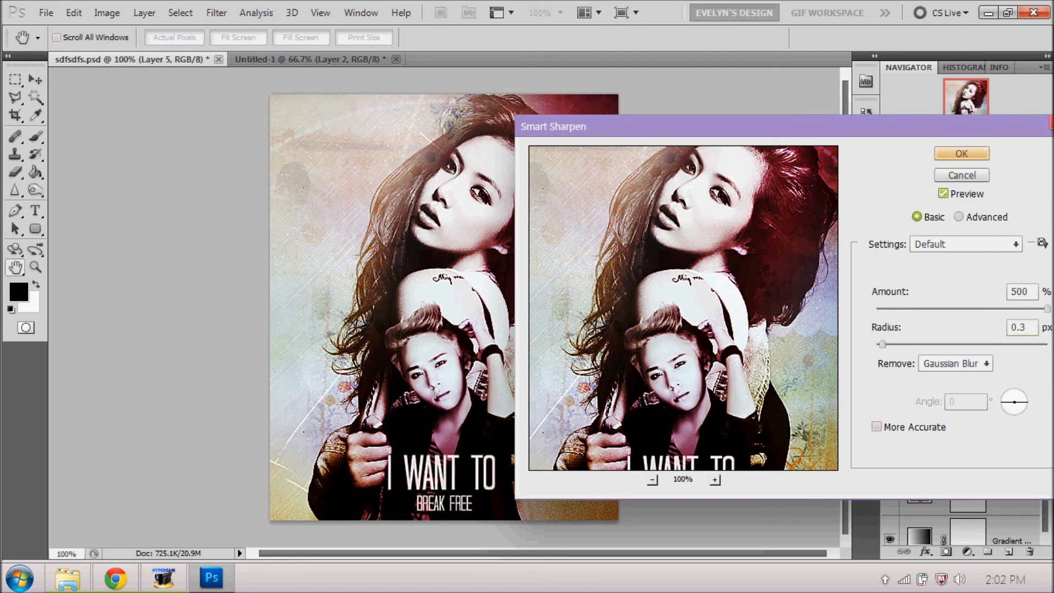
key(Return)
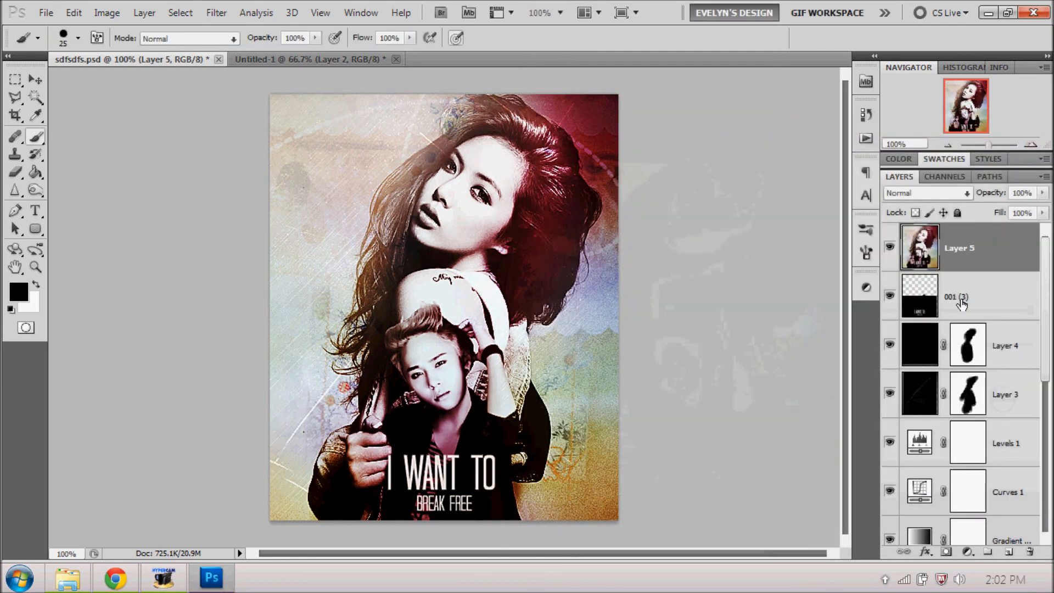
click(1041, 213)
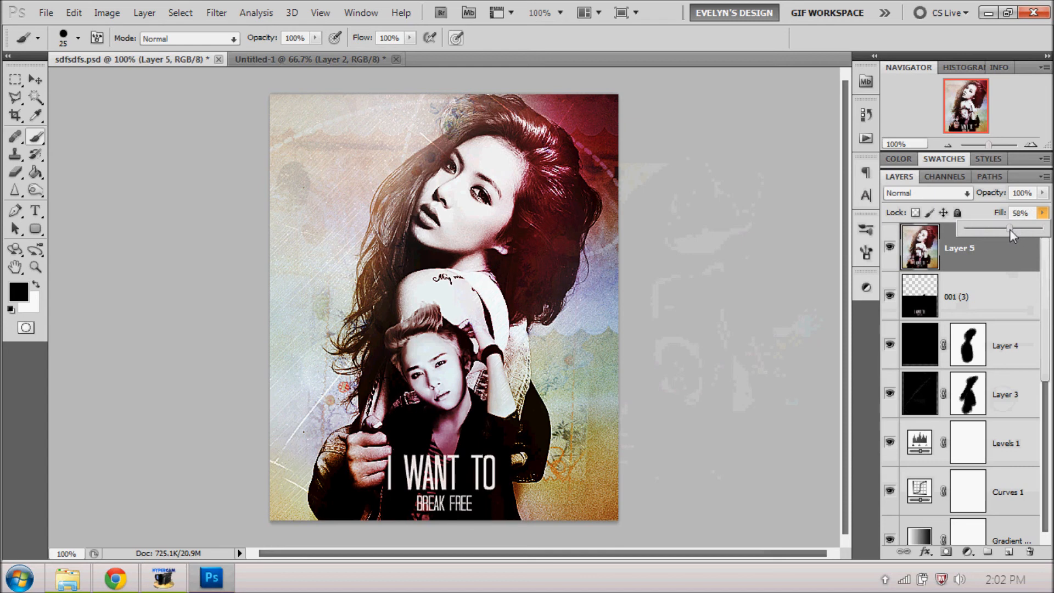
- Add a Gradient Fill layer on top using the Black, White preset and set its blend mode to Soft Light
click(969, 552)
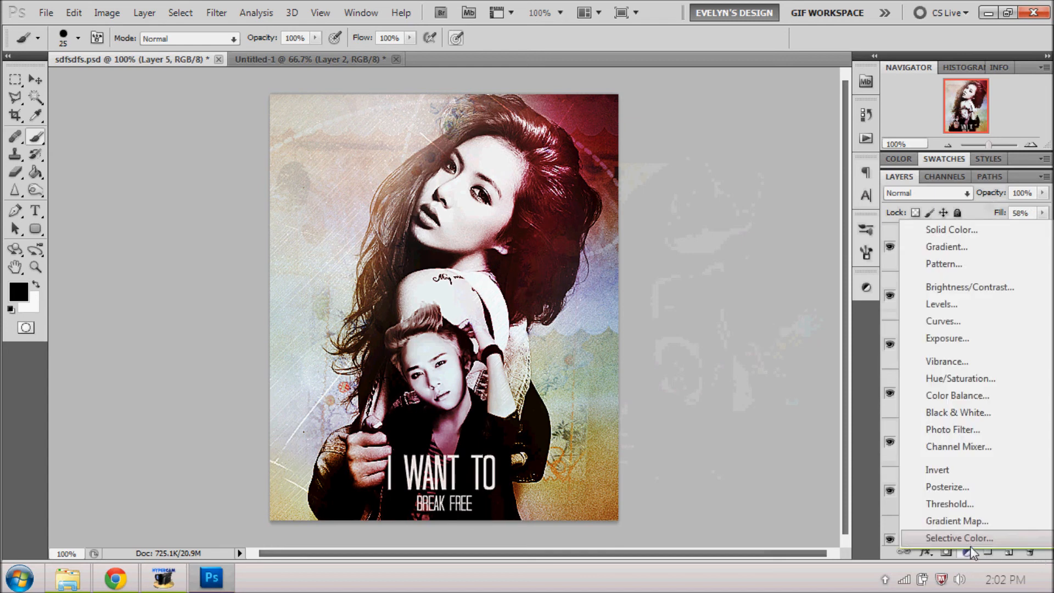
click(933, 246)
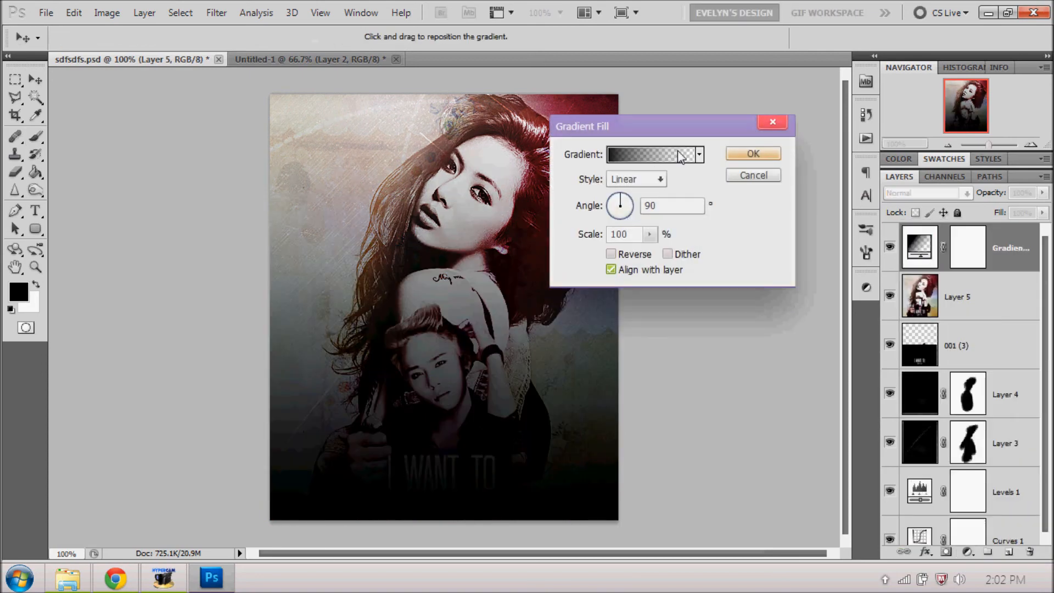
click(680, 157)
click(701, 114)
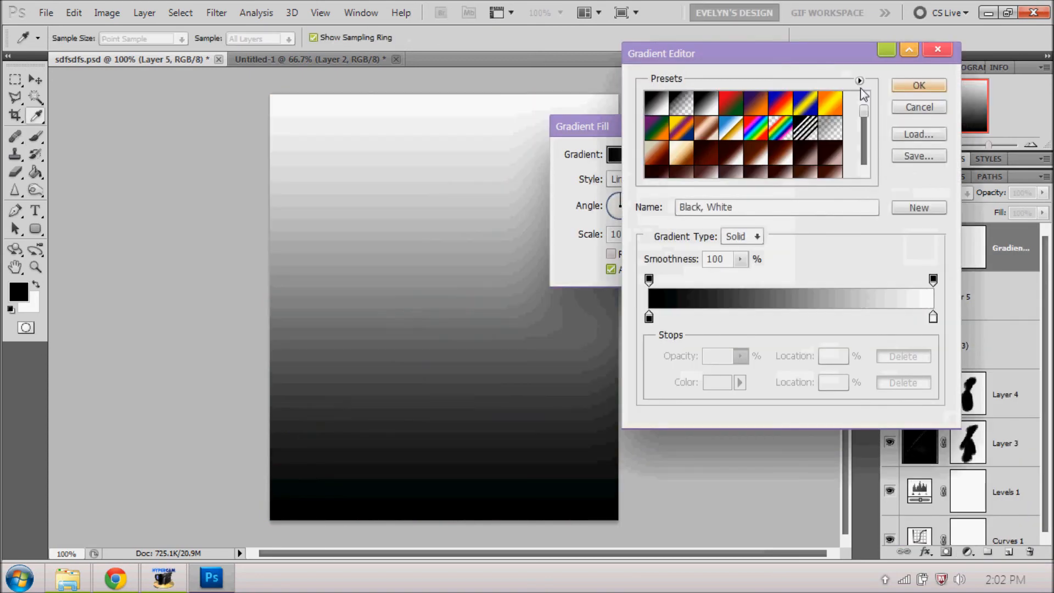
click(901, 85)
click(754, 154)
click(926, 192)
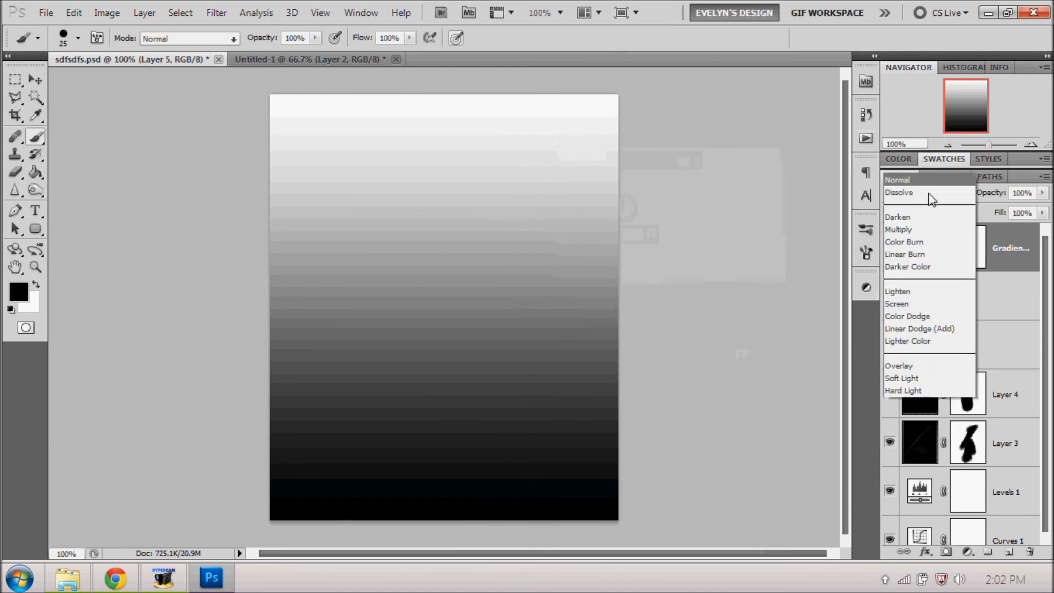
click(917, 204)
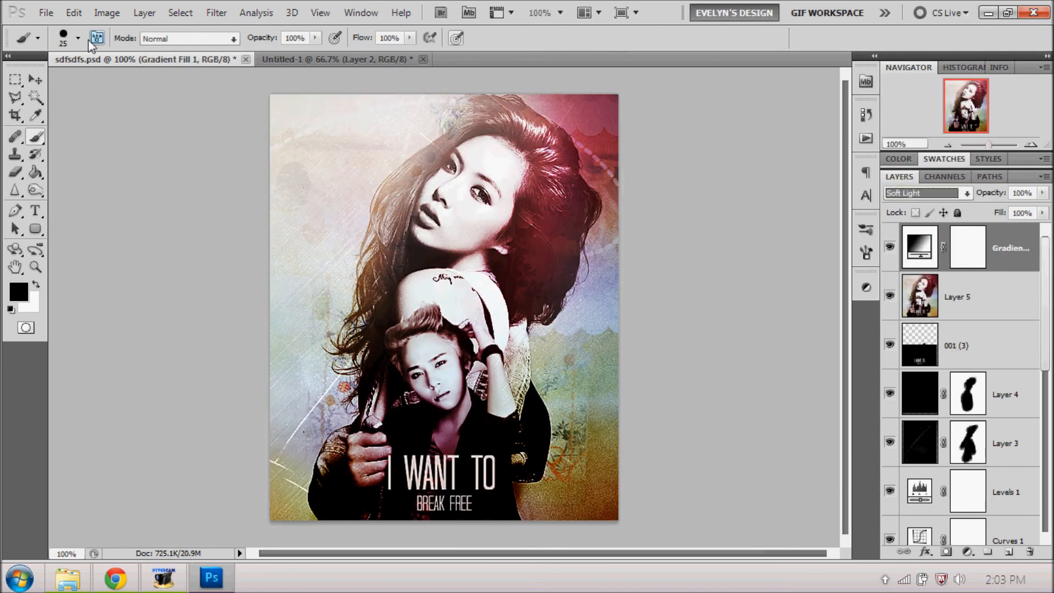
- Save a PNG copy of the poster as sdfsdfs.png in the root of drive F: with interlacing set to None
click(45, 13)
click(110, 249)
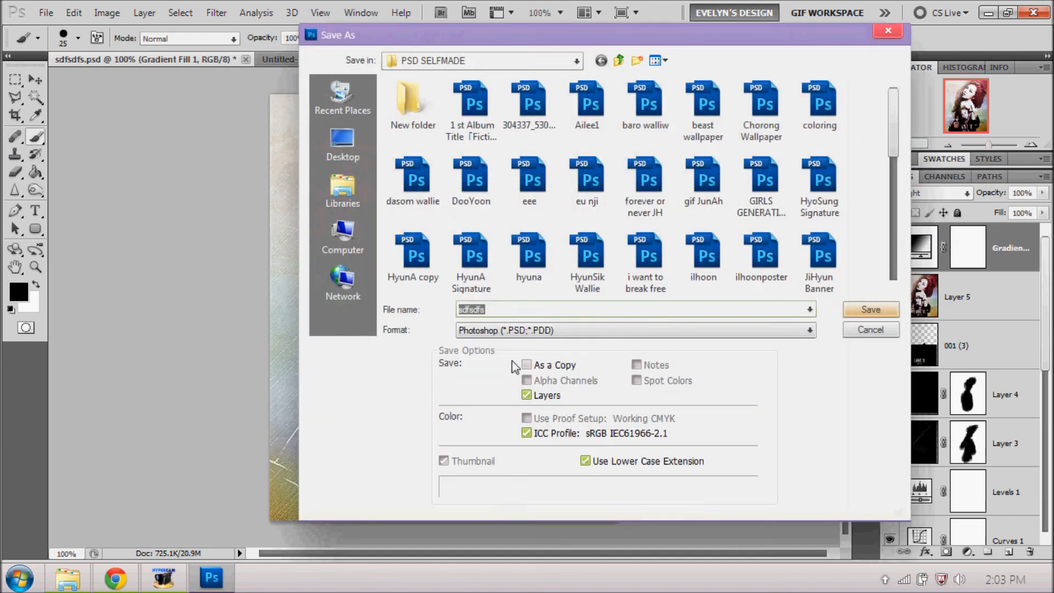
click(525, 331)
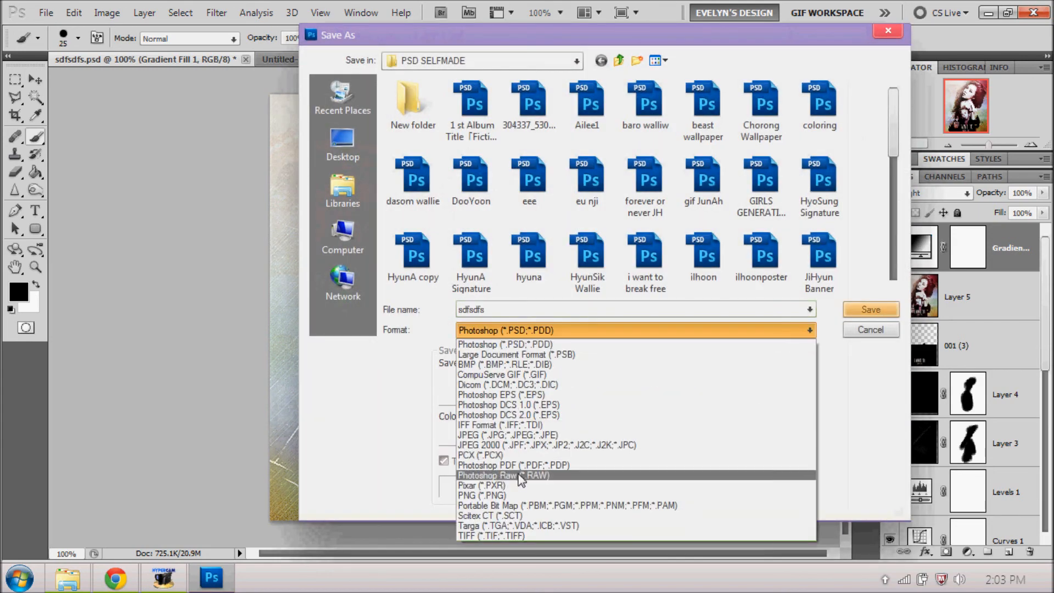
click(489, 462)
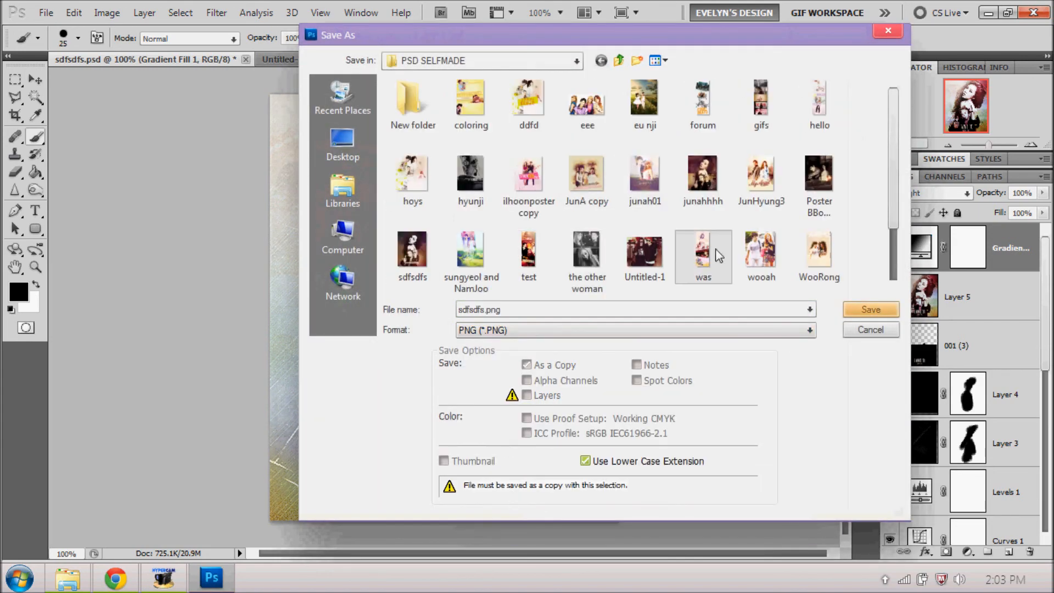
click(619, 61)
click(860, 307)
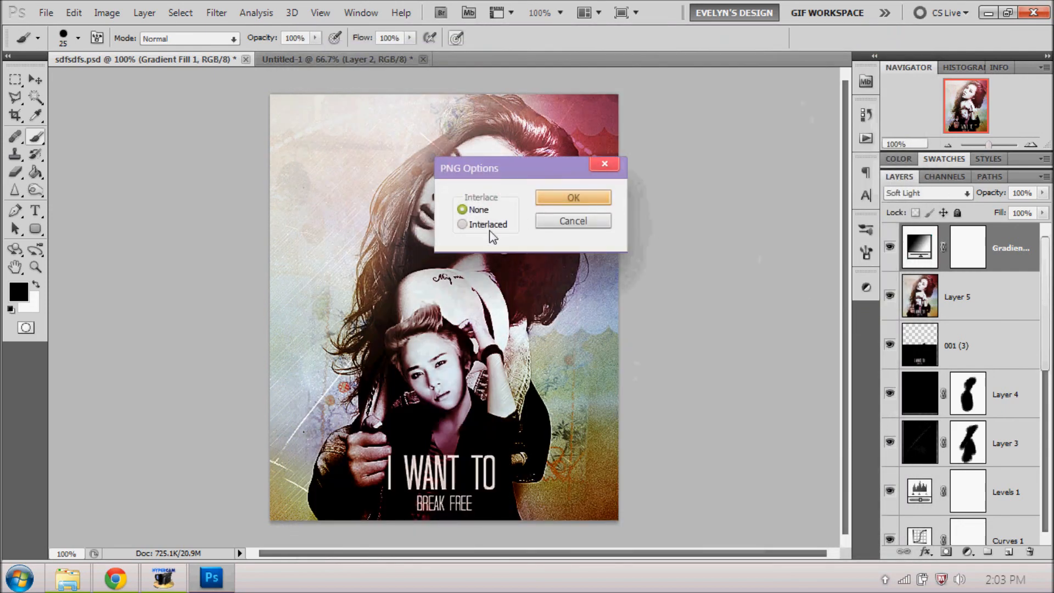
click(571, 197)
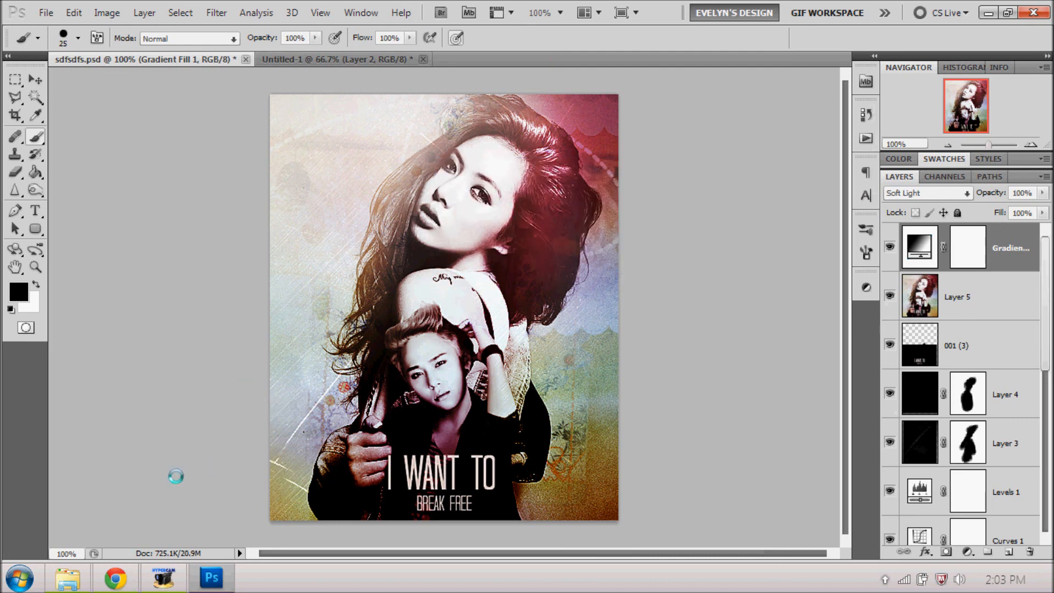
- Switch to Windows Explorer, go to the root of drive F: and open the exported sdfsdfs PNG in Windows Photo Viewer
click(77, 577)
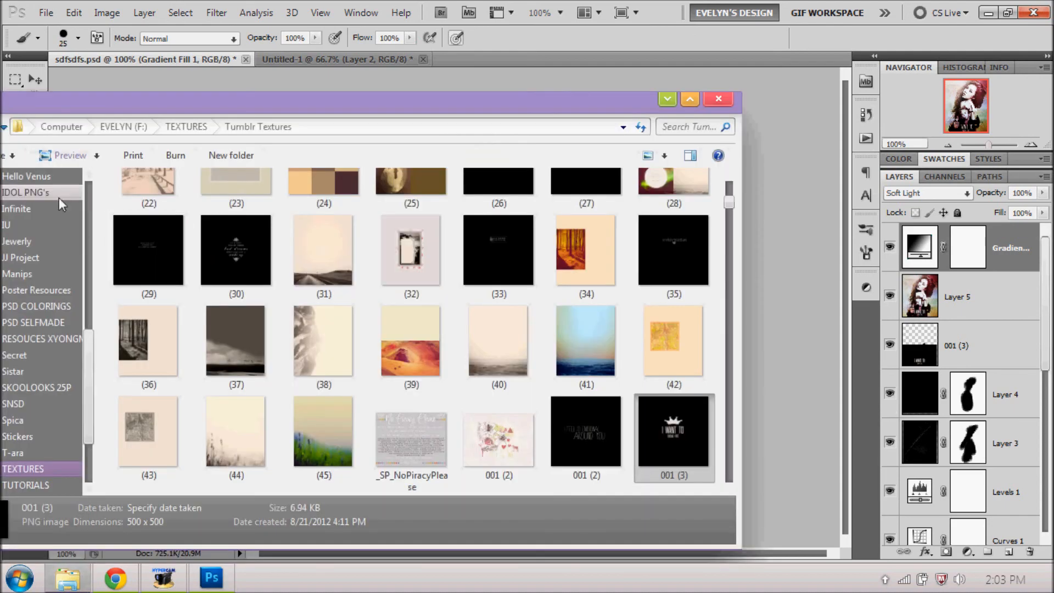
drag(90, 114, 202, 98)
click(226, 113)
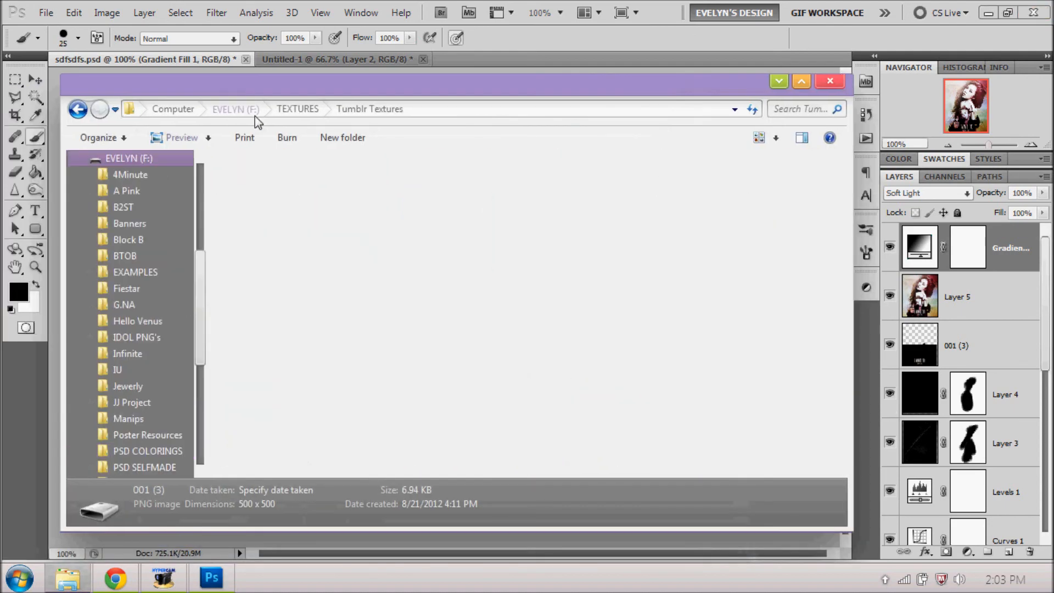
click(692, 461)
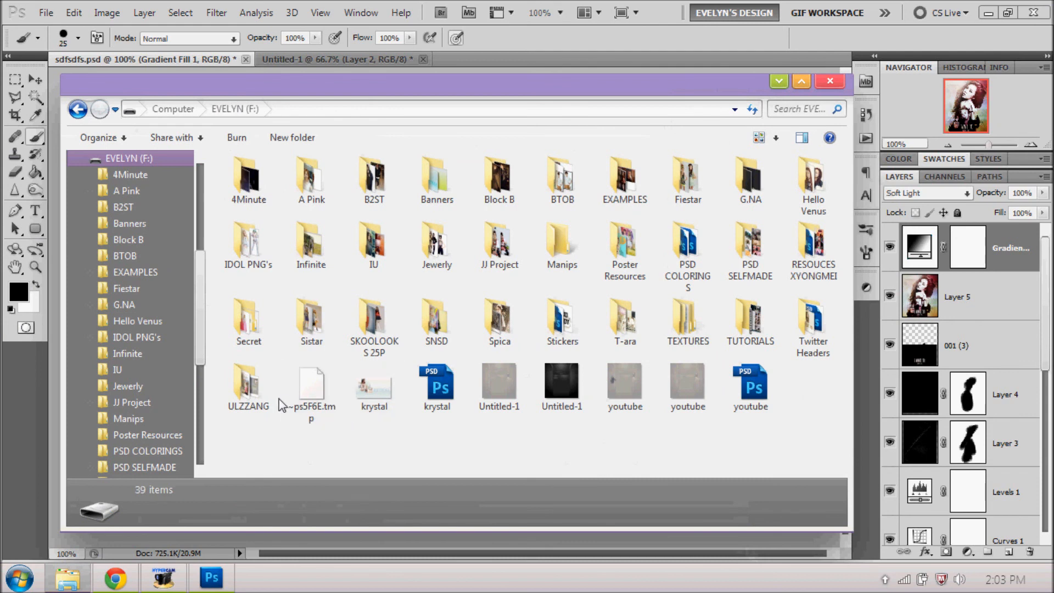
click(311, 391)
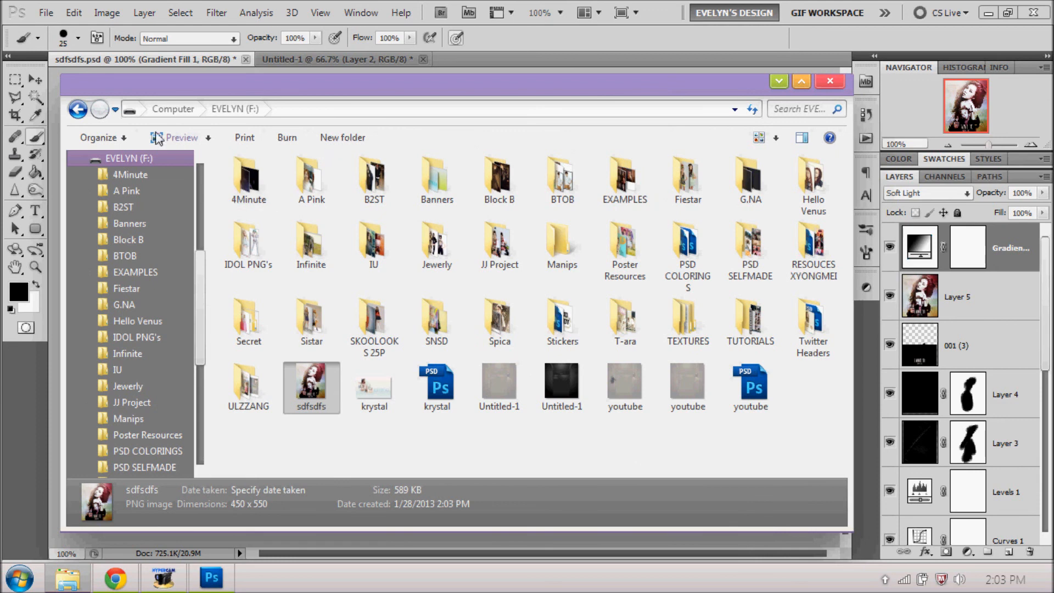
click(329, 437)
click(318, 389)
key(Return)
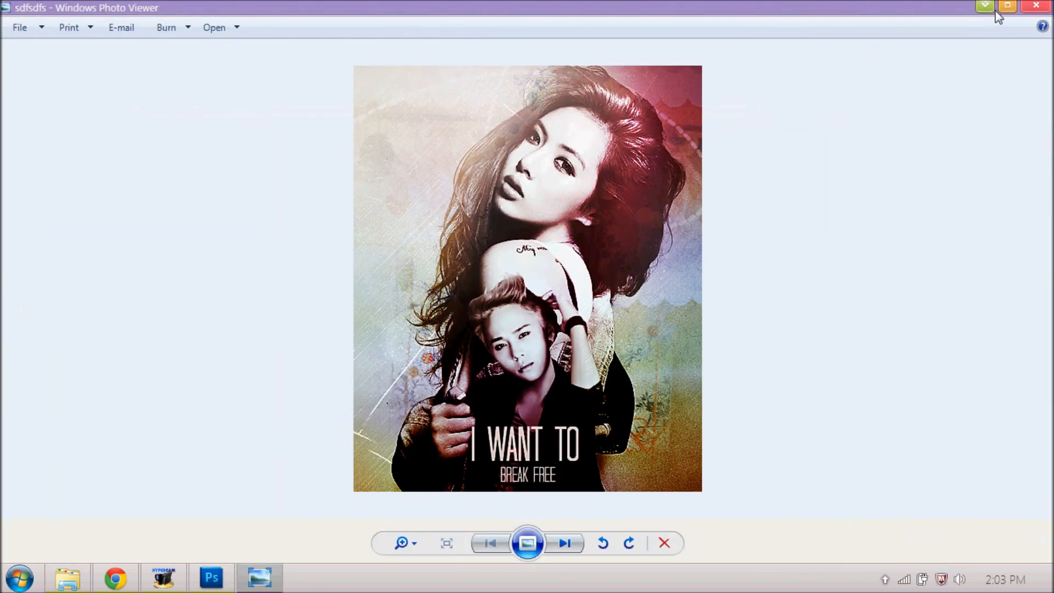
- Examine the exported poster up close around the young man and the I WANT TO BREAK FREE text
scroll(453, 446, up, 1)
scroll(532, 308, up, 3)
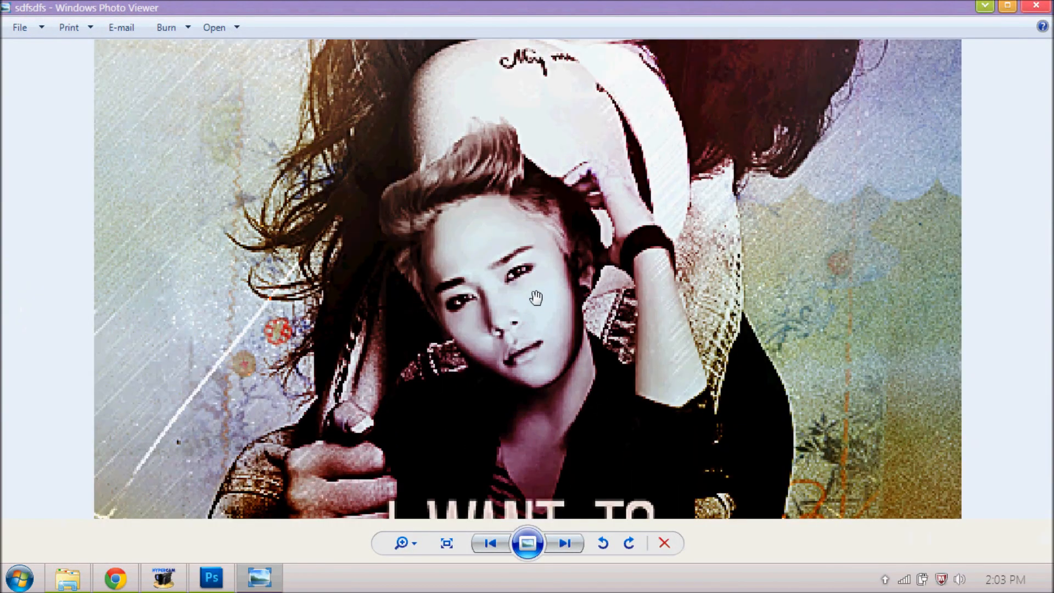
drag(608, 148, 523, 5)
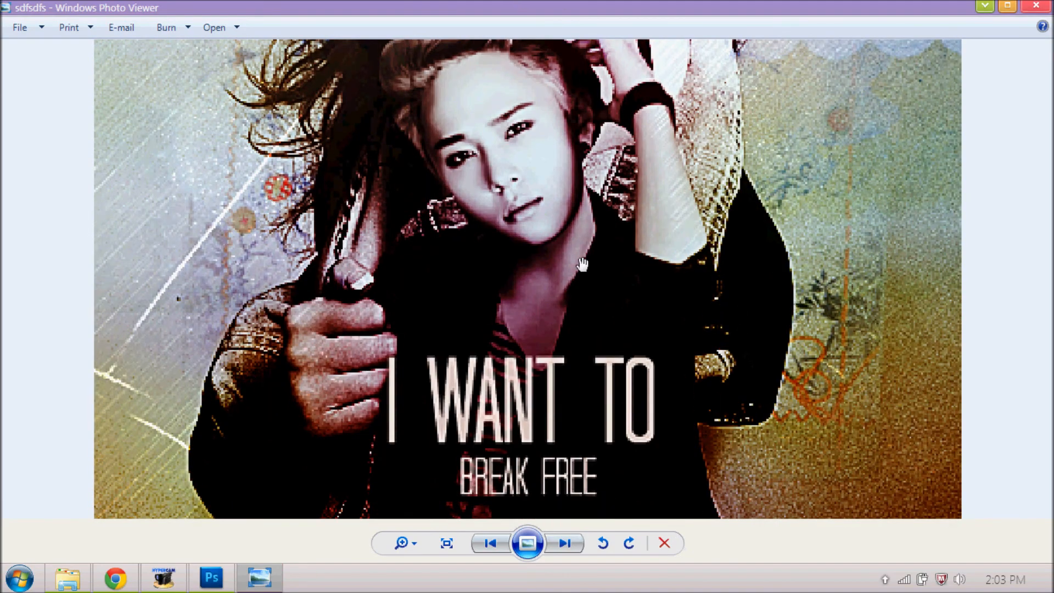
scroll(583, 262, down, 3)
scroll(582, 263, down, 1)
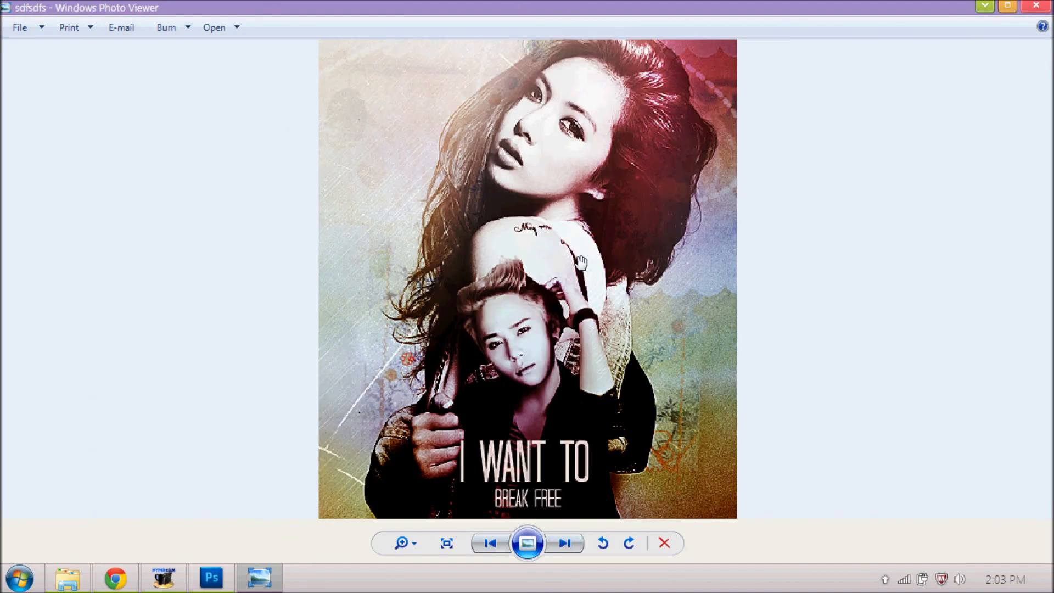